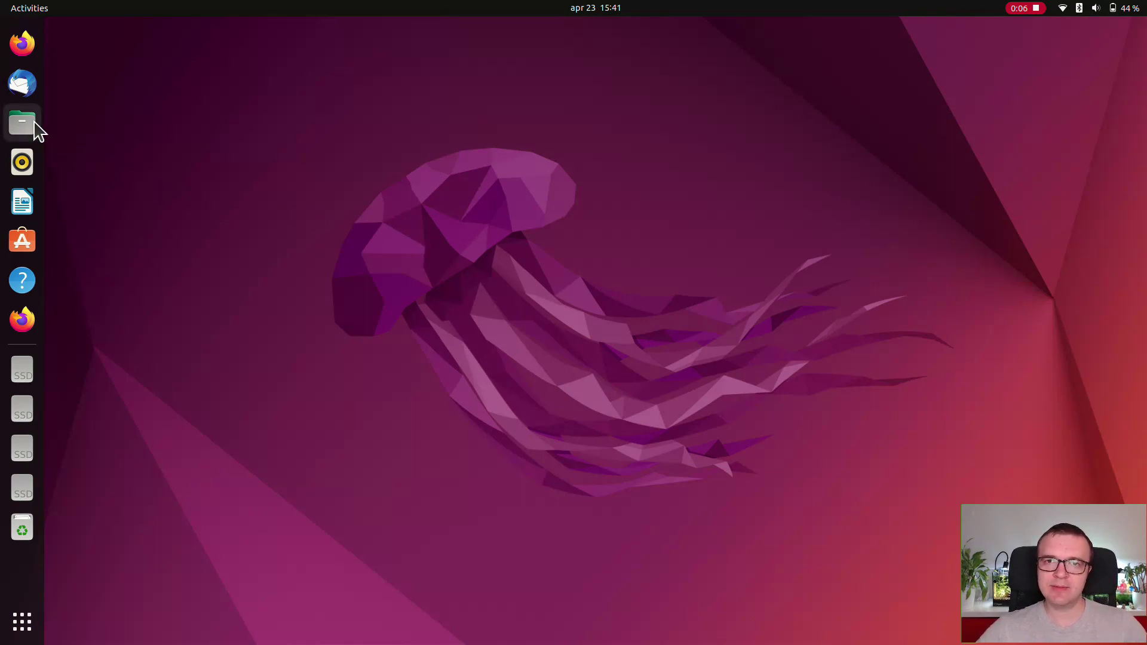
- Open Files, tile it to the right half and back to floating, then open Settings' About page
click(33, 124)
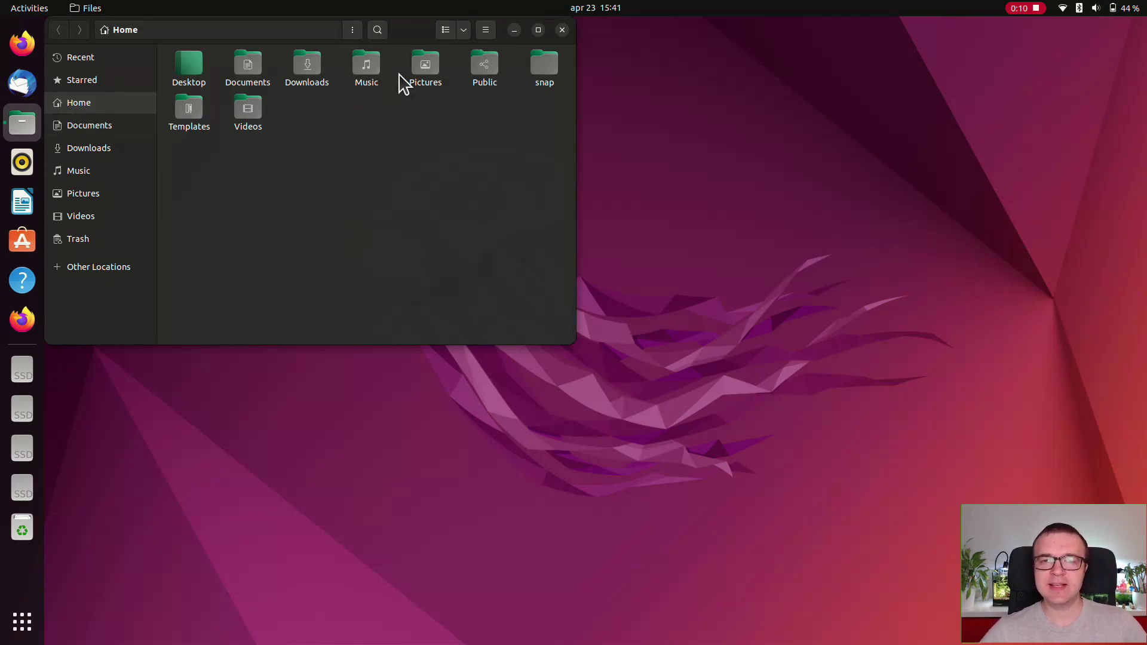
drag(410, 31, 1141, 336)
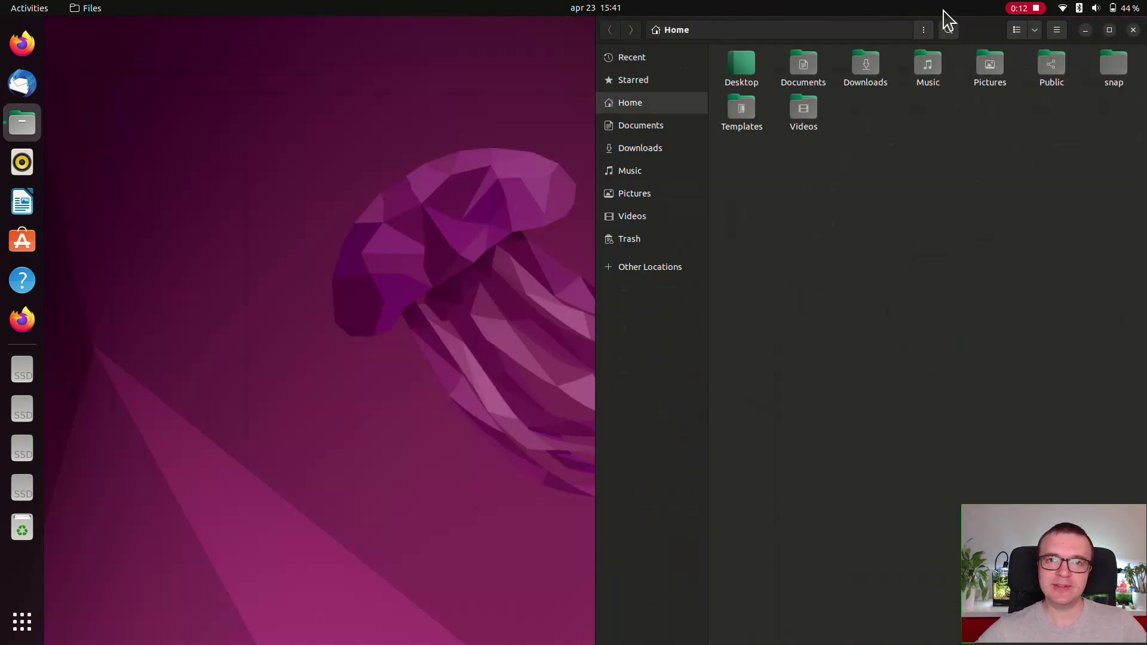
drag(949, 21, 450, 47)
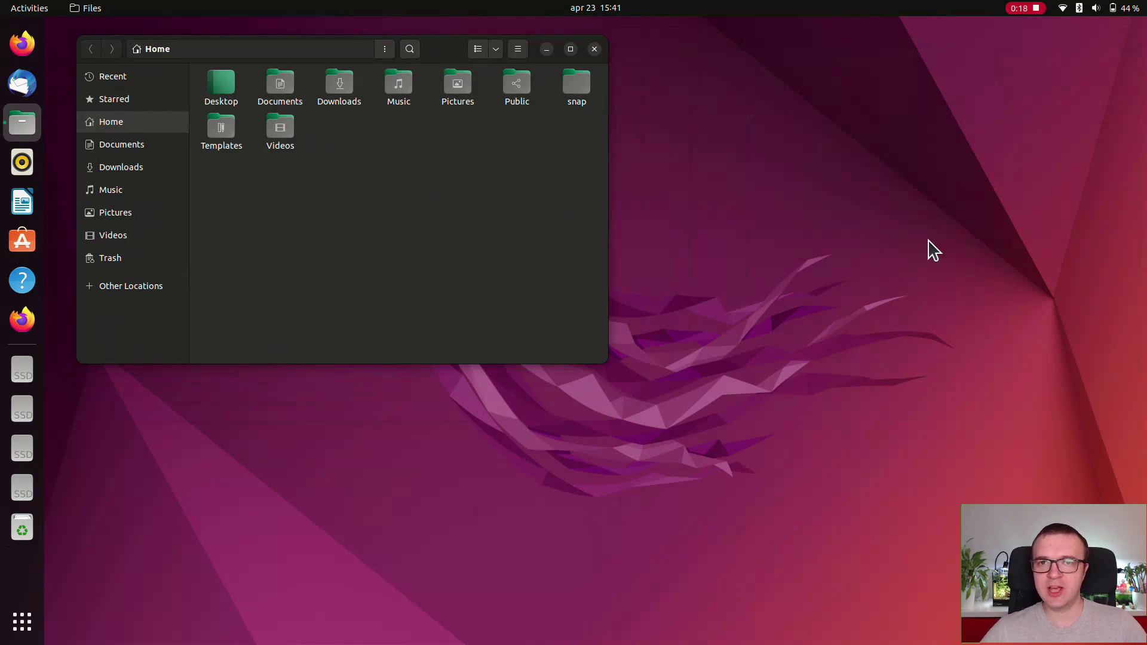
click(1121, 9)
click(1033, 173)
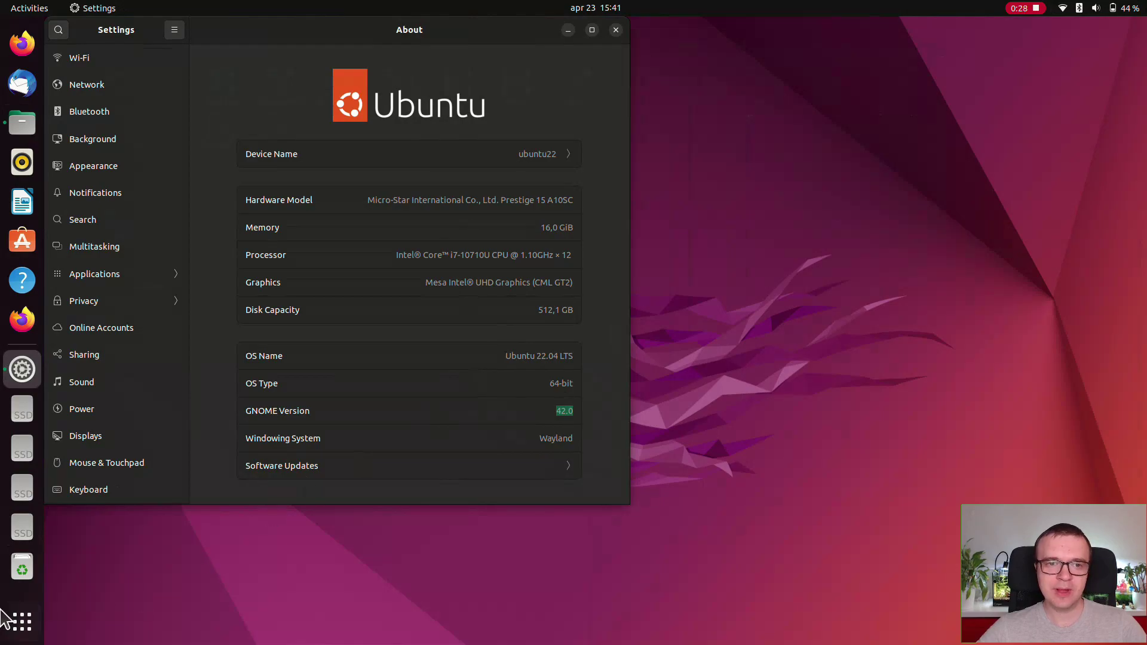
click(23, 622)
scroll(466, 463, down, 1)
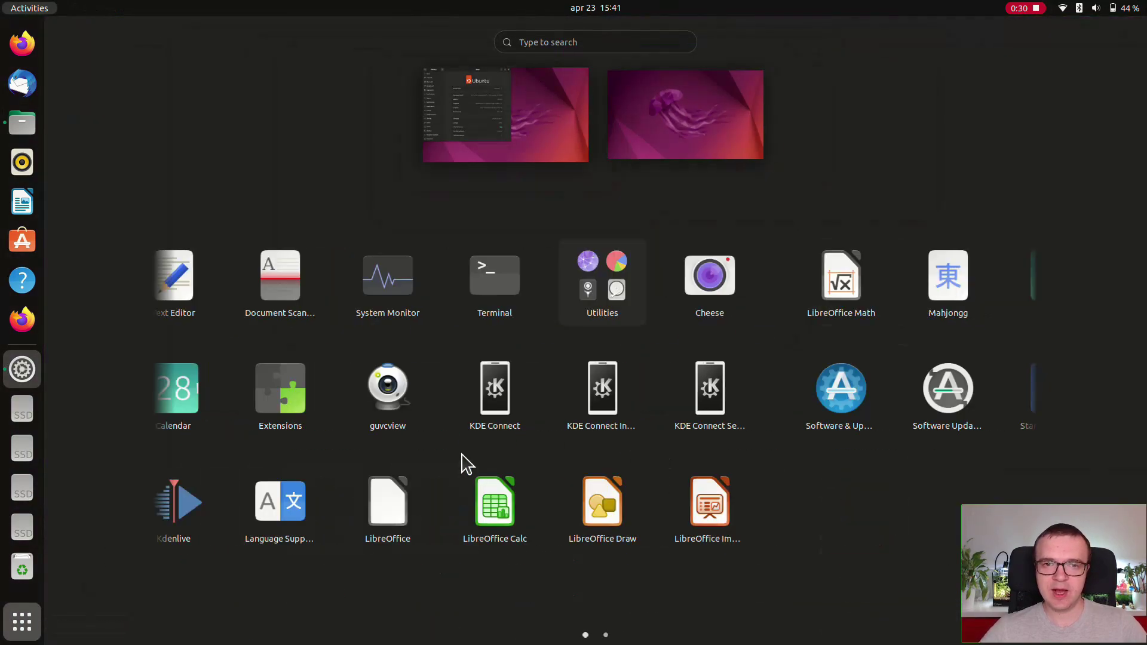
scroll(466, 463, up, 1)
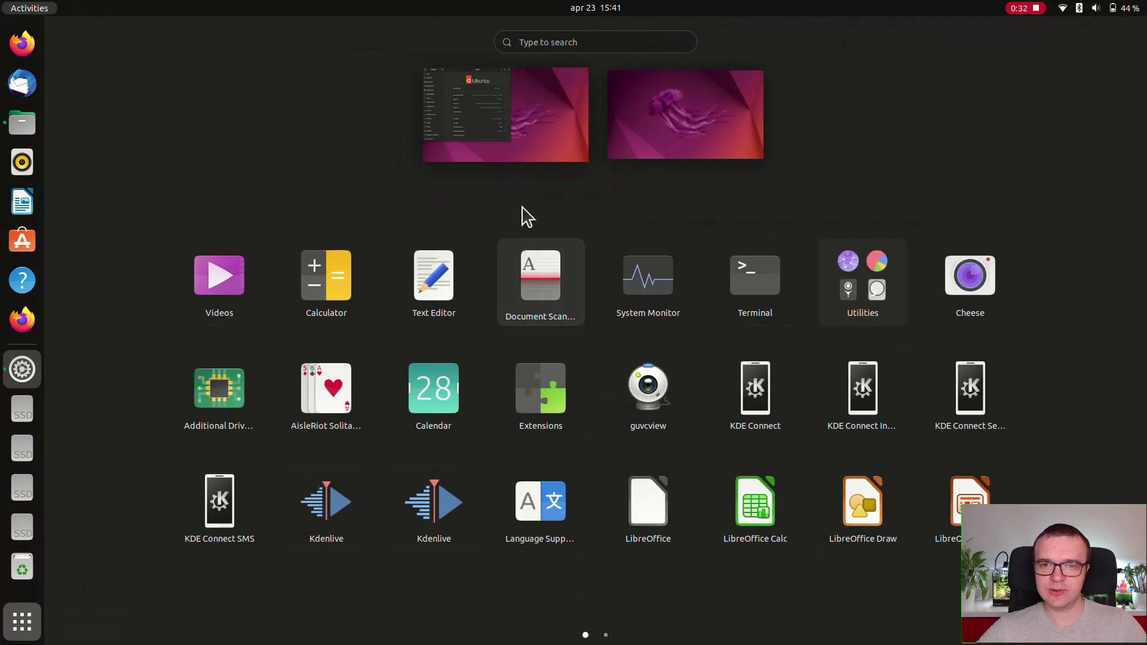
click(37, 9)
click(36, 9)
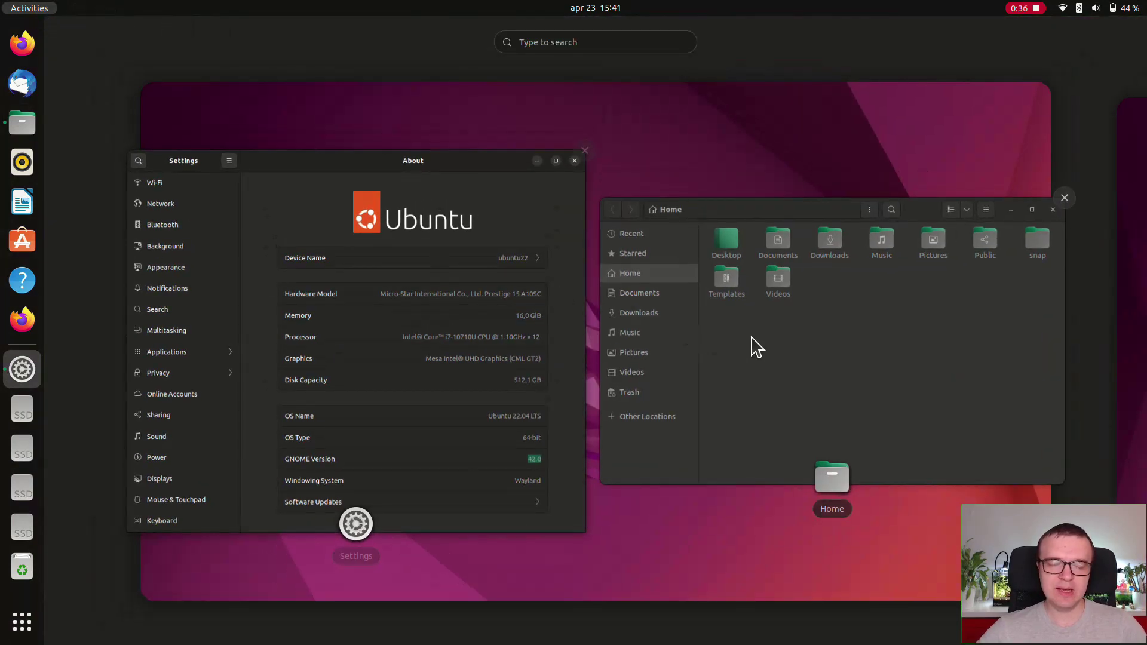
click(505, 384)
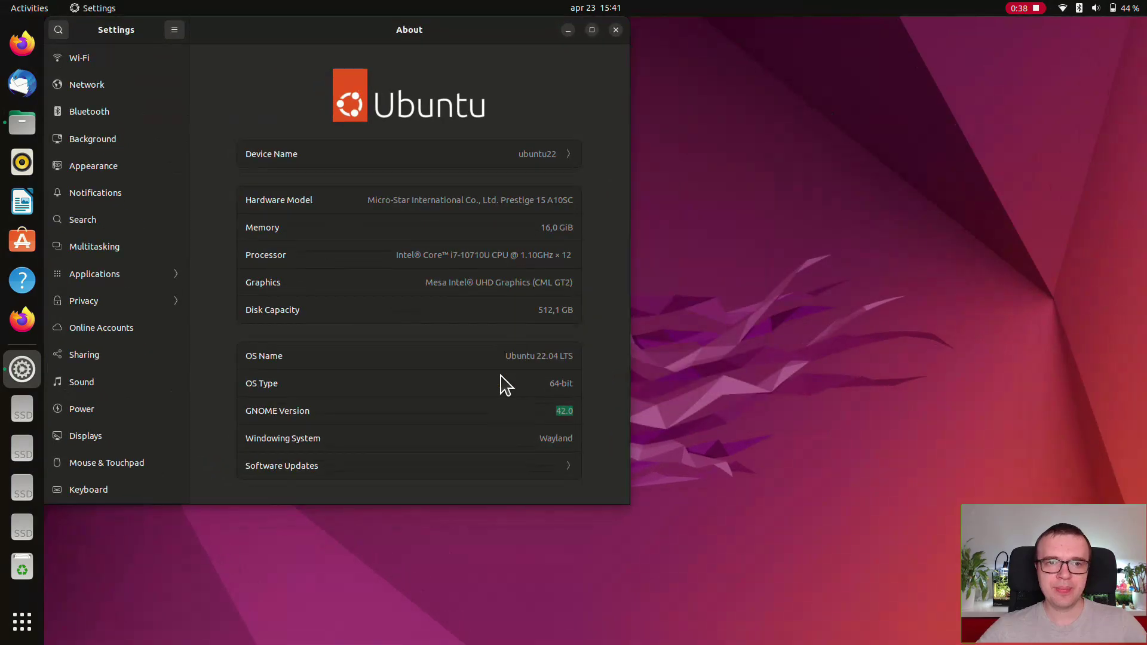
- In Ubuntu Software, look through the Installed and Updates tabs, then return to Explore
click(22, 241)
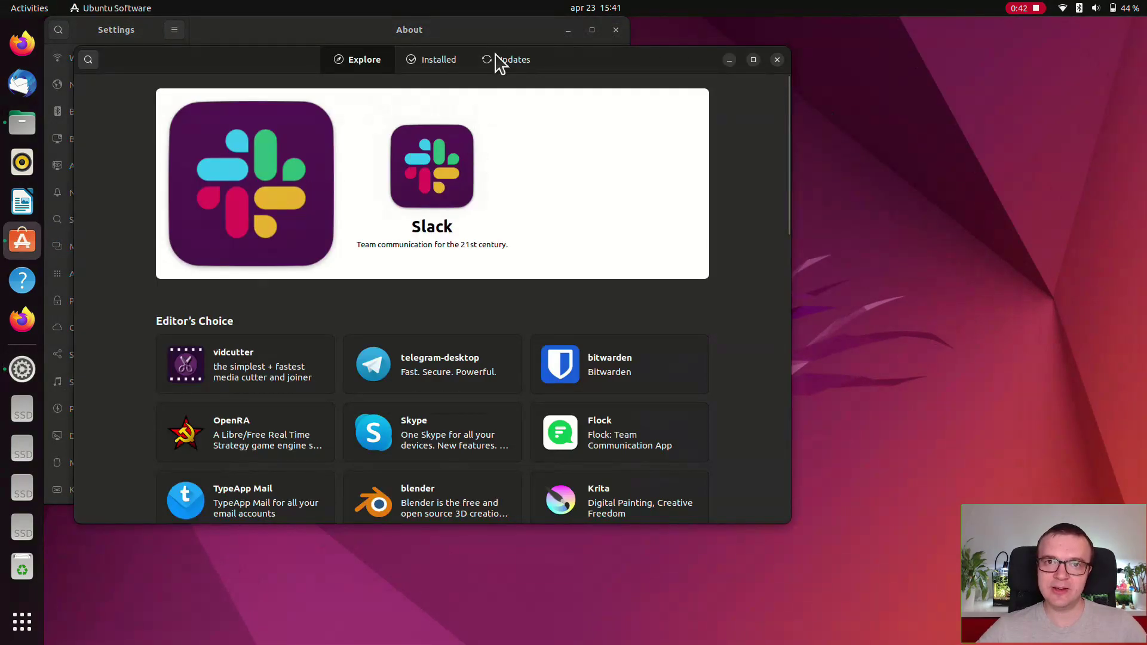
click(457, 61)
click(508, 61)
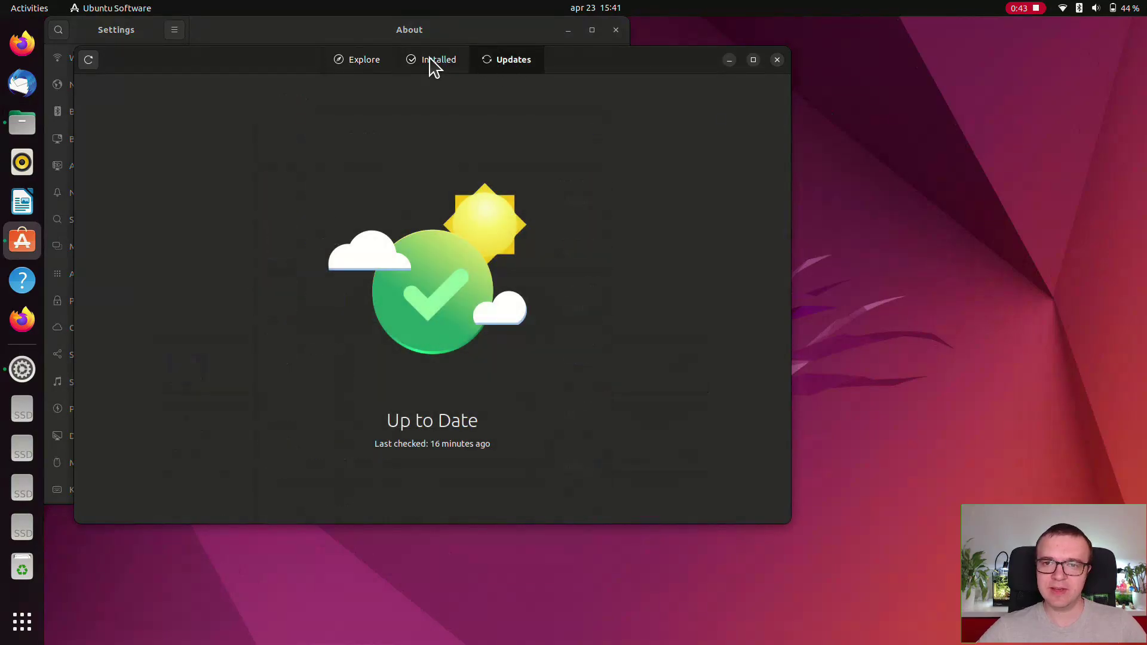
click(359, 61)
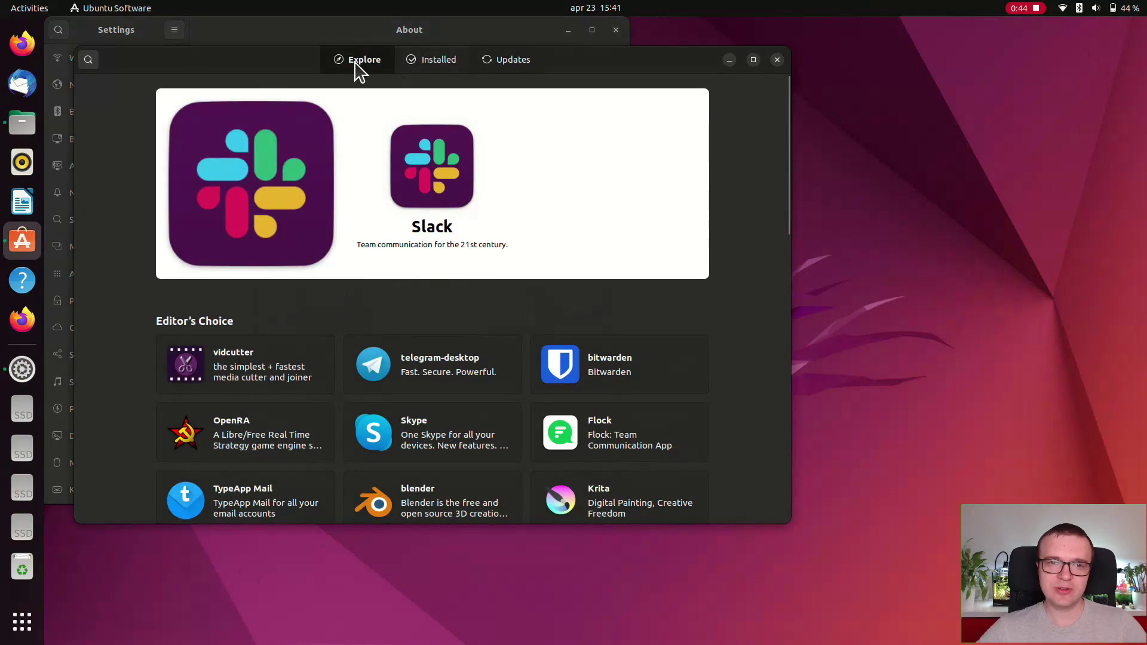
- Browse the Skype app's details page, then go back to Explore
click(418, 431)
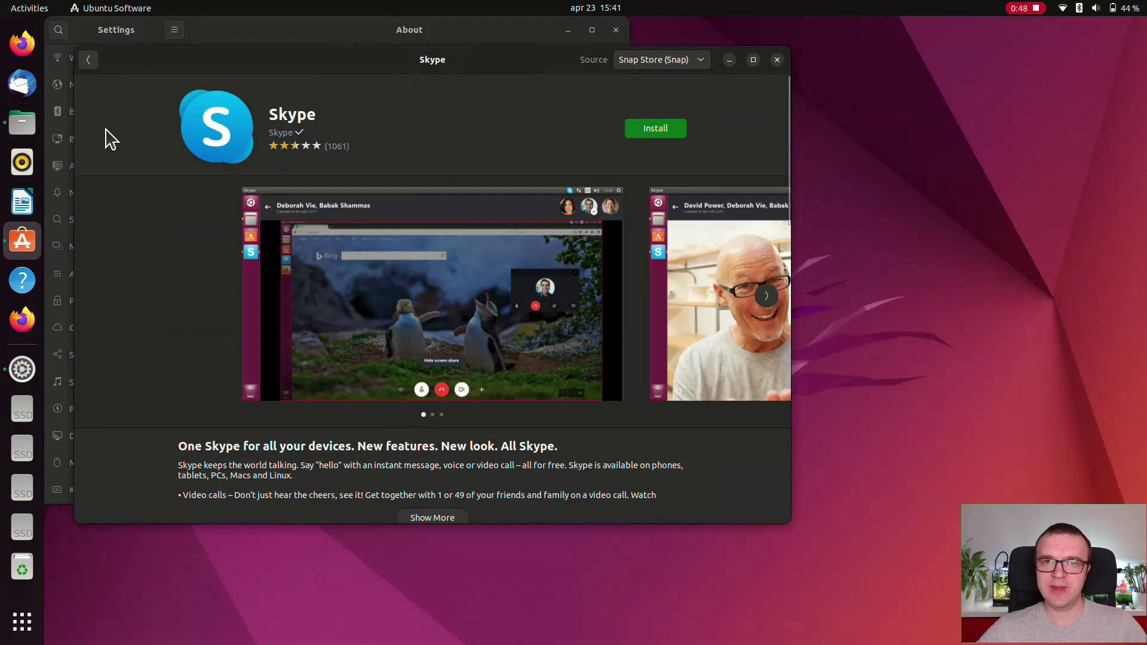
scroll(216, 356, down, 5)
scroll(216, 356, down, 8)
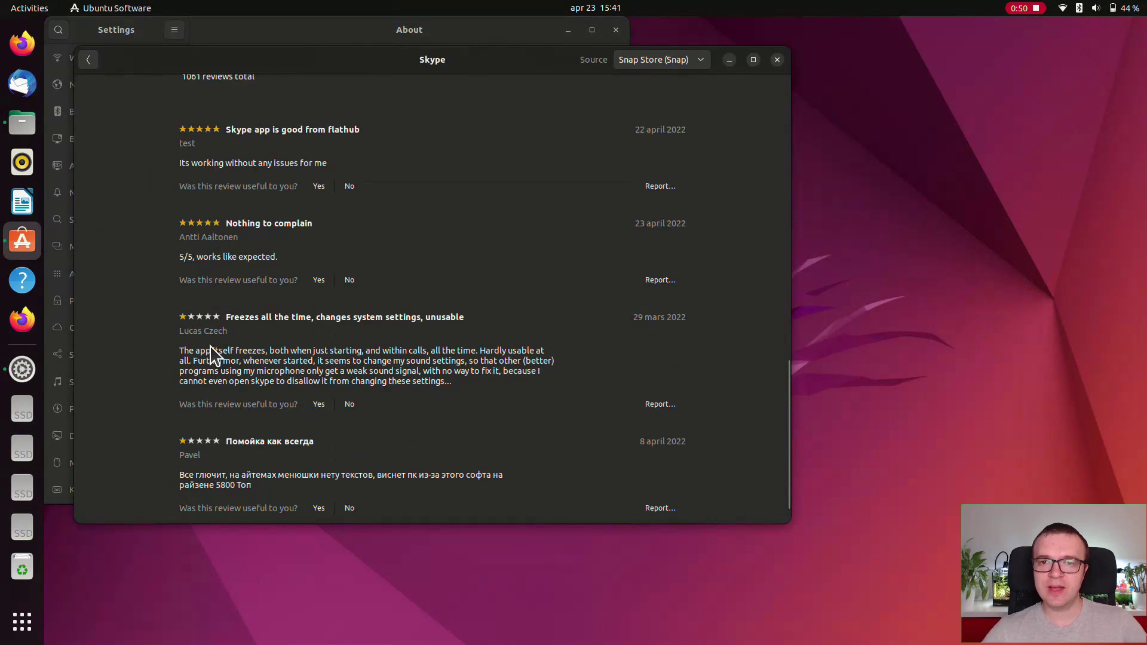
scroll(215, 355, up, 13)
scroll(307, 282, down, 5)
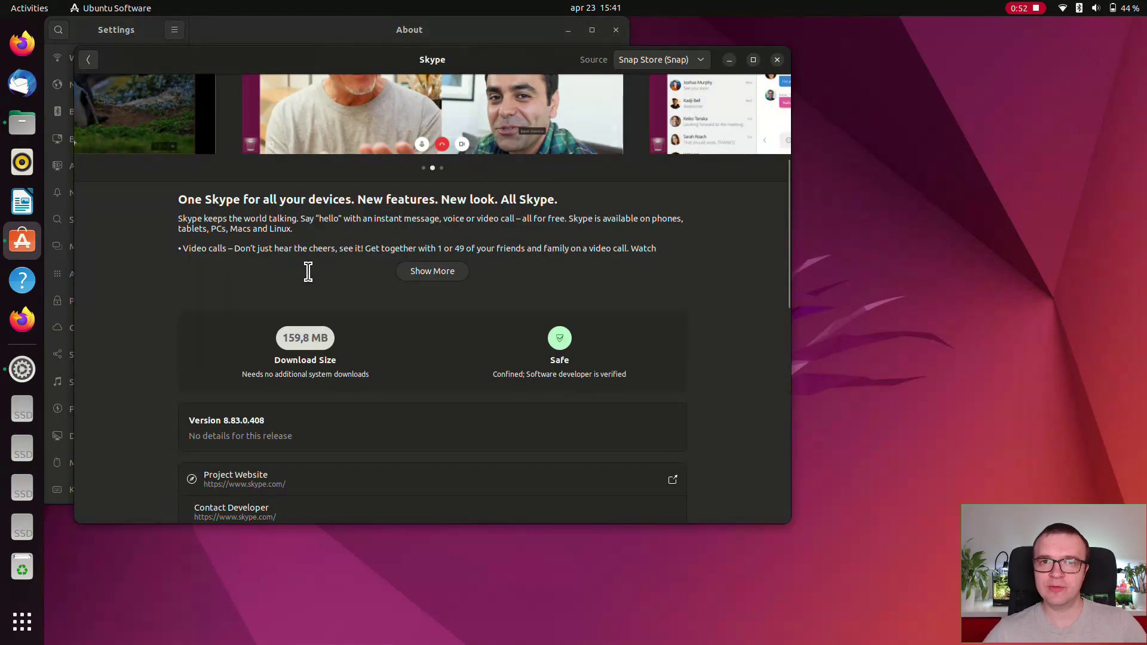
scroll(307, 271, up, 6)
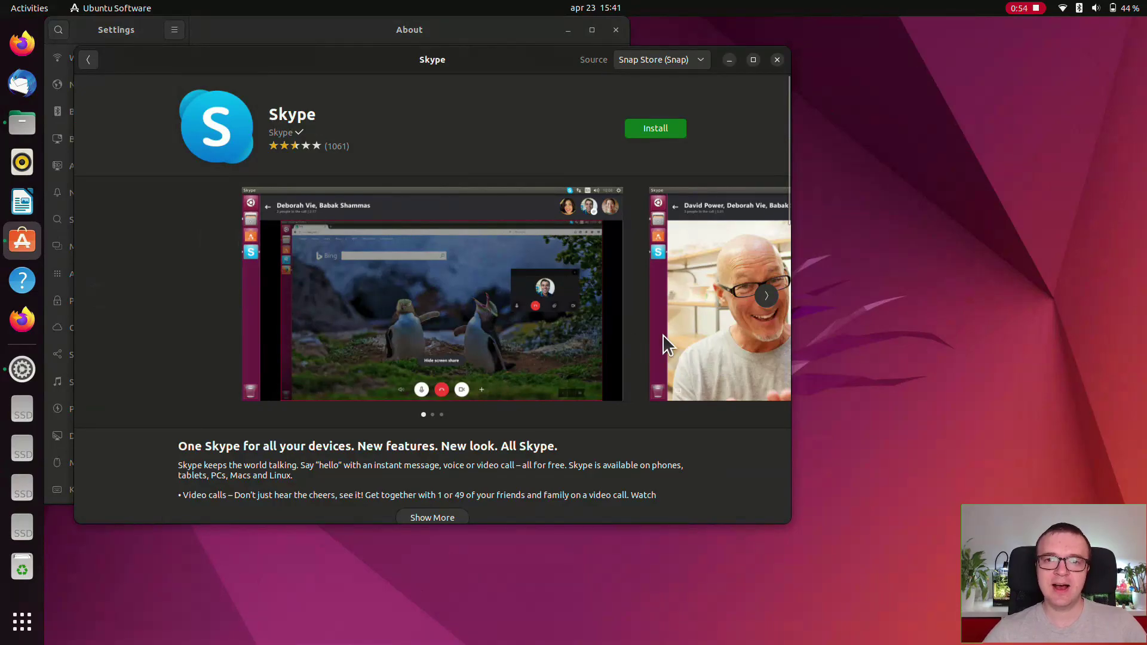
click(90, 59)
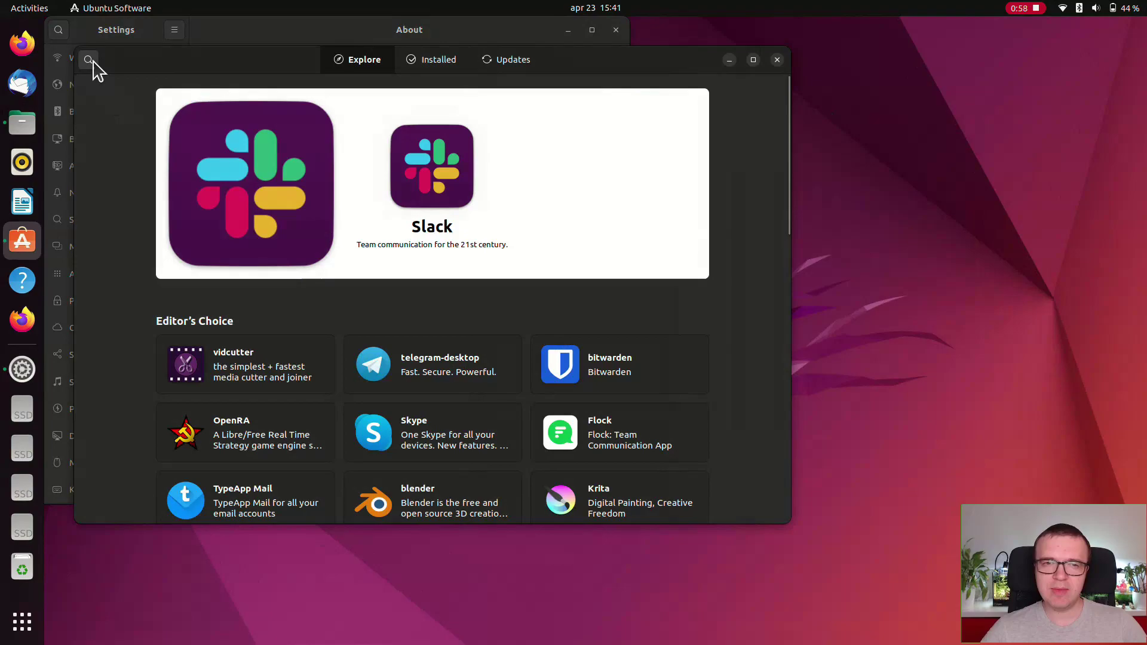
- Search for 'kdenlive' and check the deb result's Source list
click(89, 60)
text(kde)
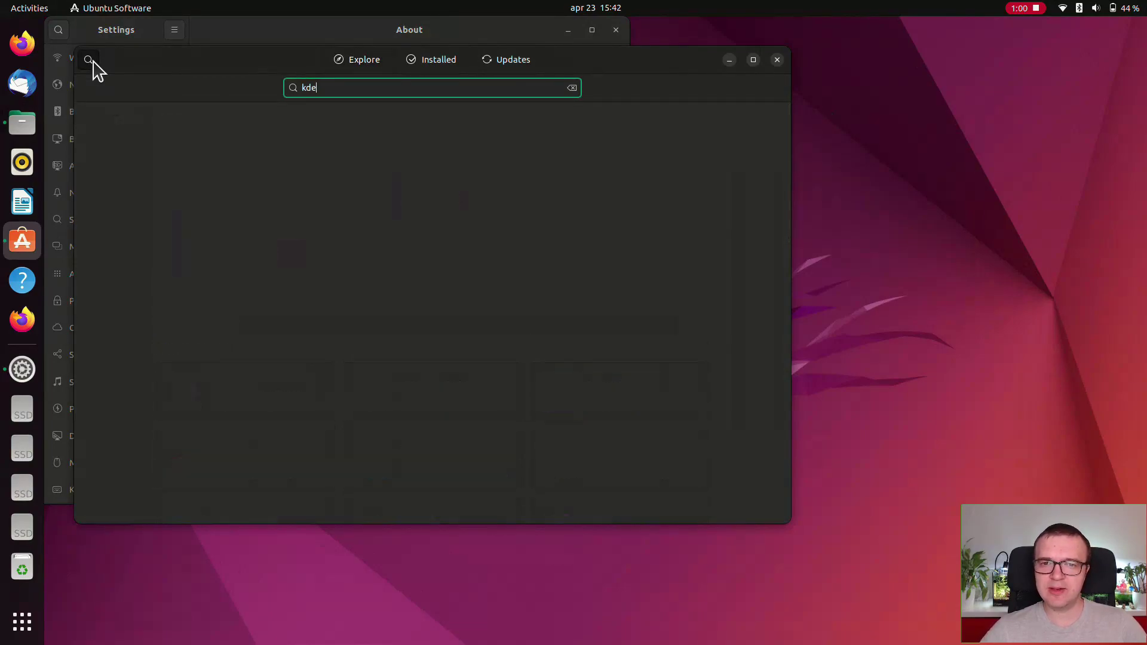
text(nlive)
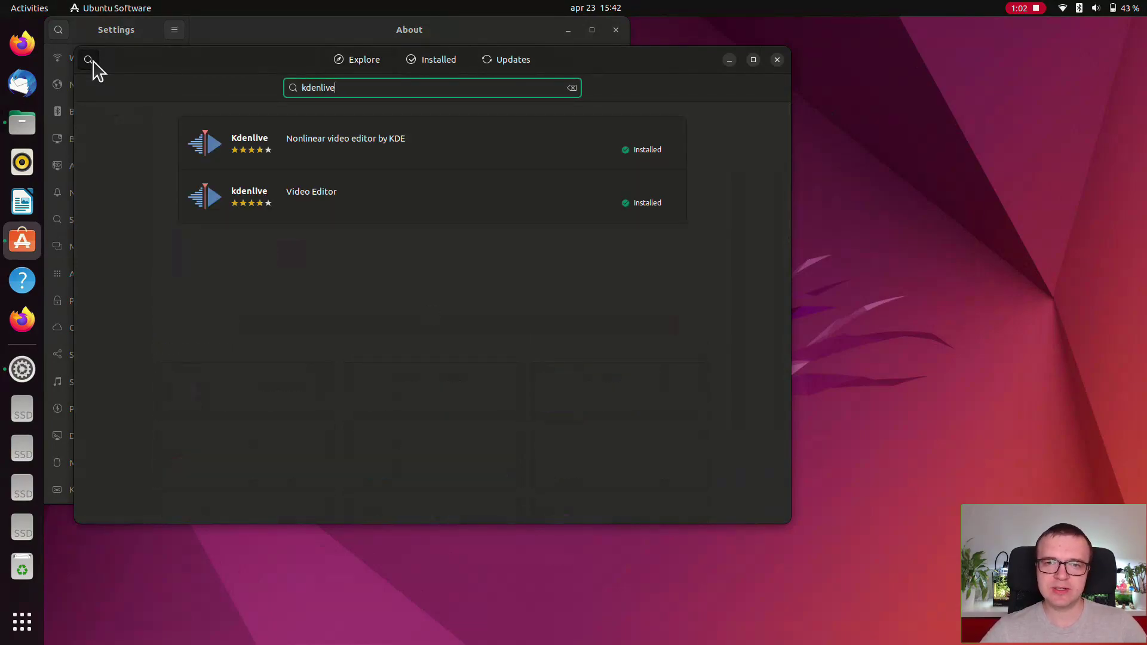
click(425, 163)
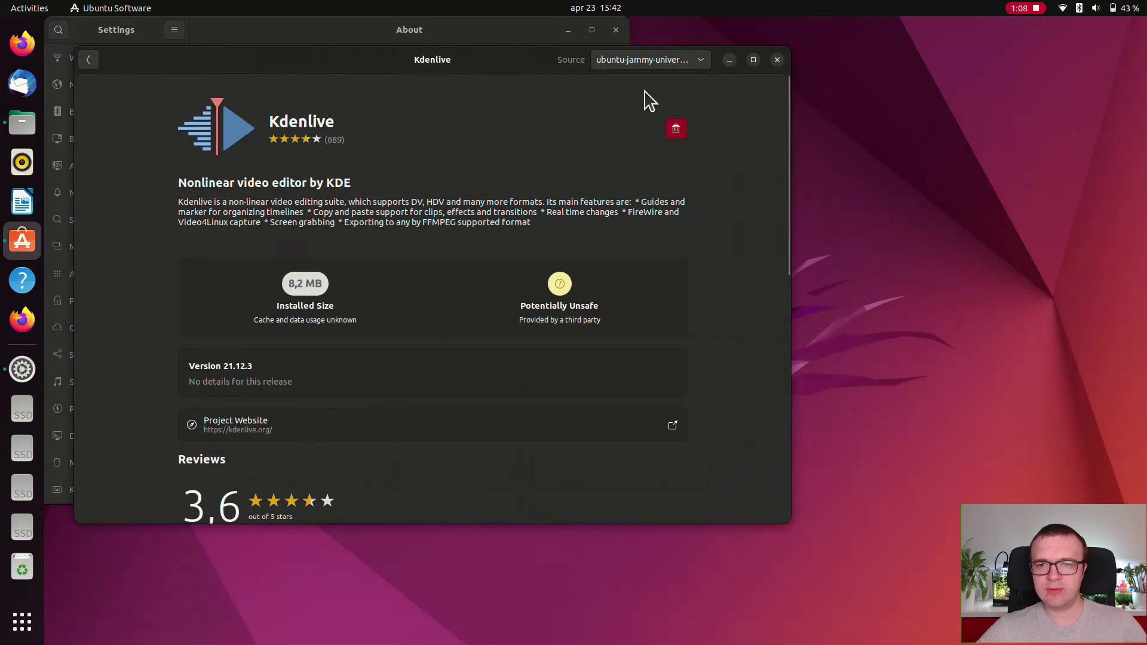
click(665, 62)
click(180, 99)
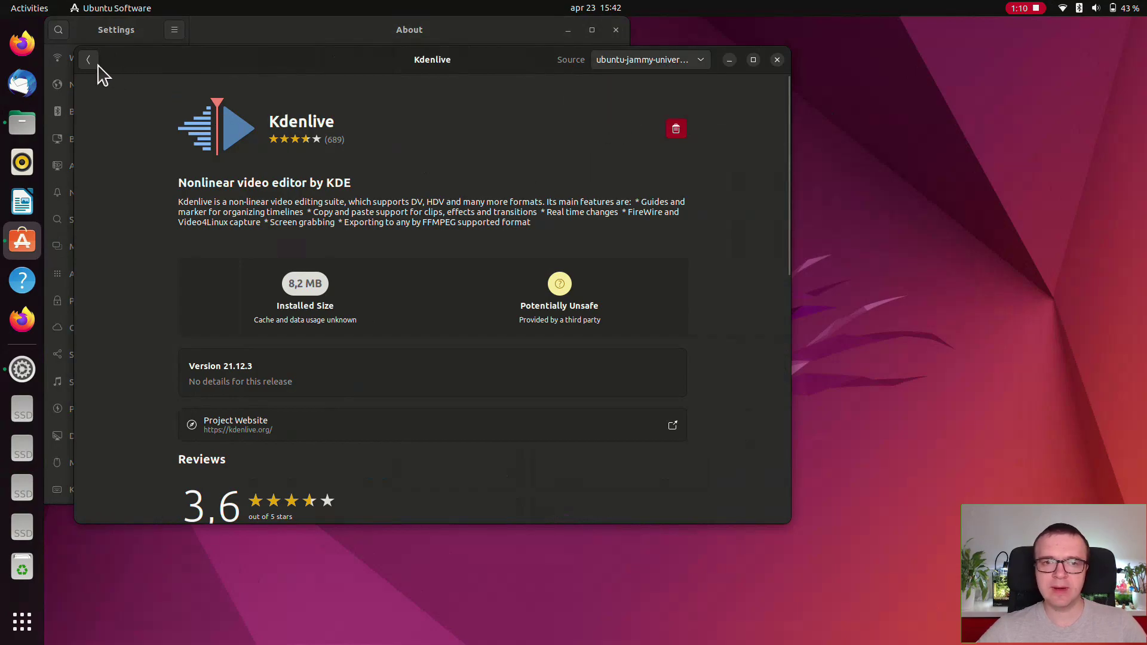
click(90, 60)
- Check the Snap kdenlive's channel list, then view the Updates page
click(384, 220)
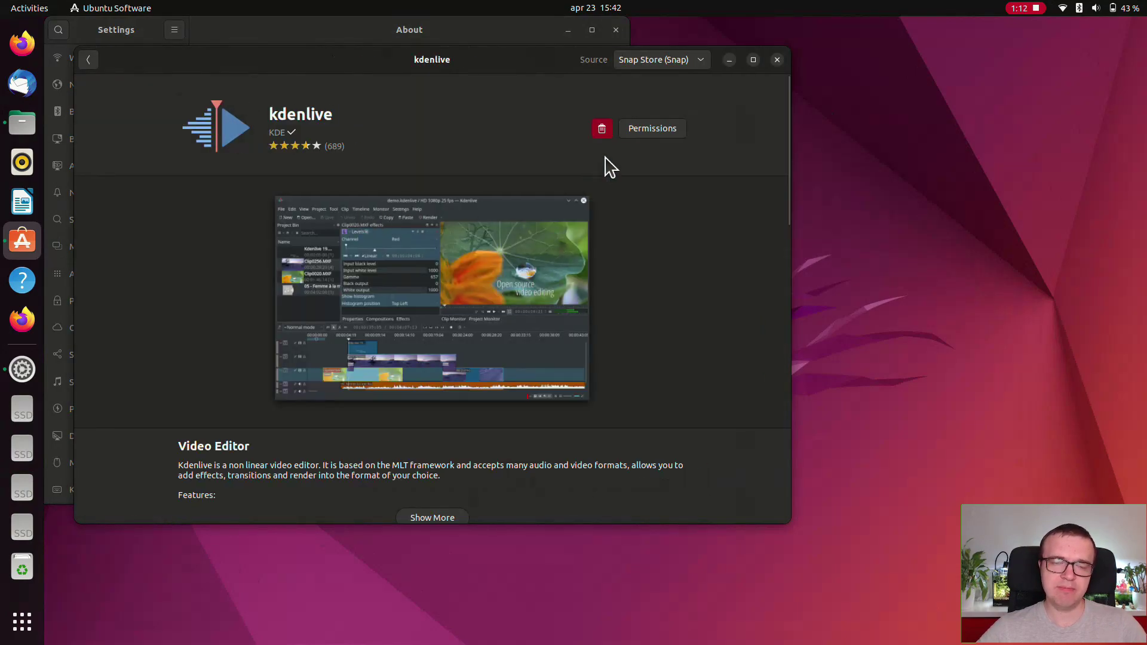
click(677, 62)
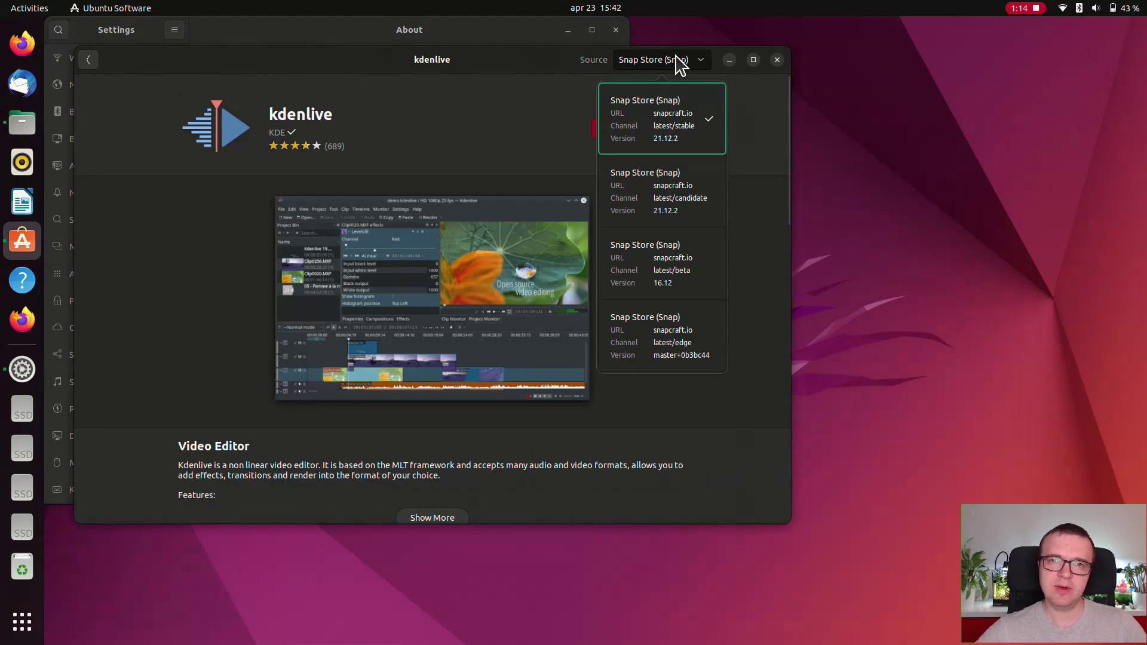
click(678, 62)
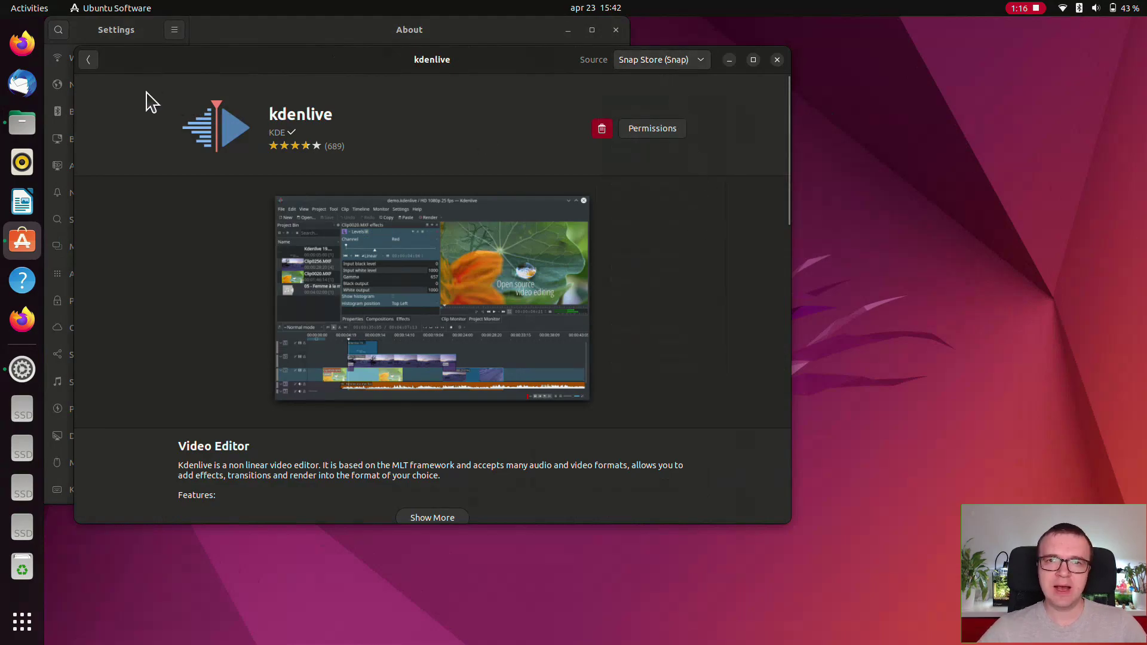
click(89, 59)
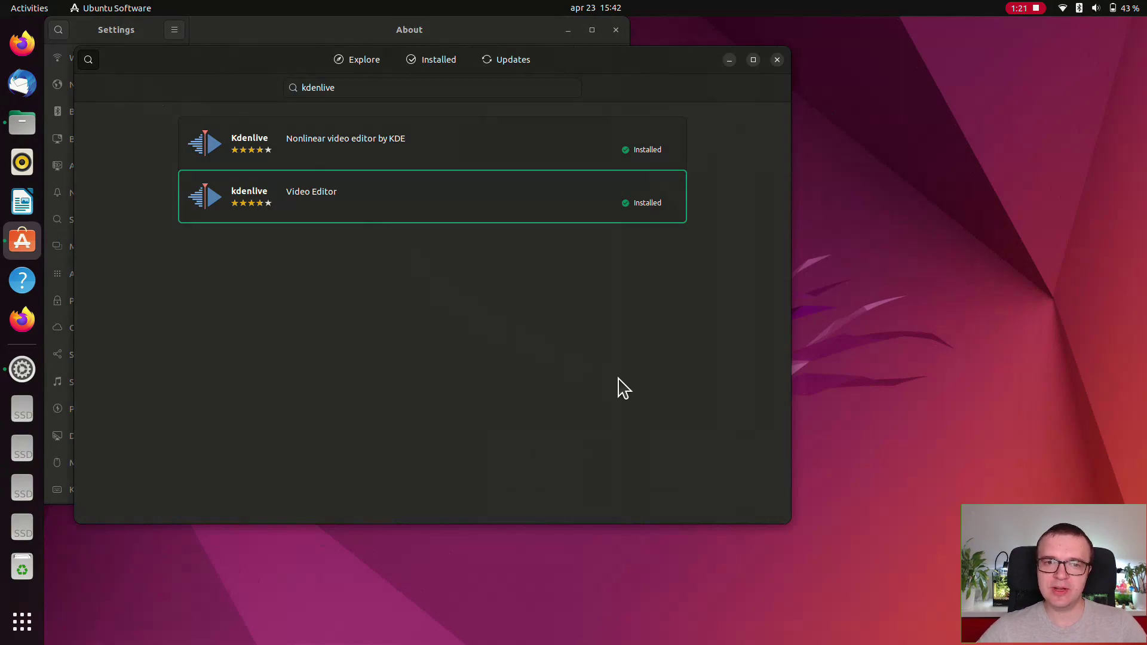
click(513, 63)
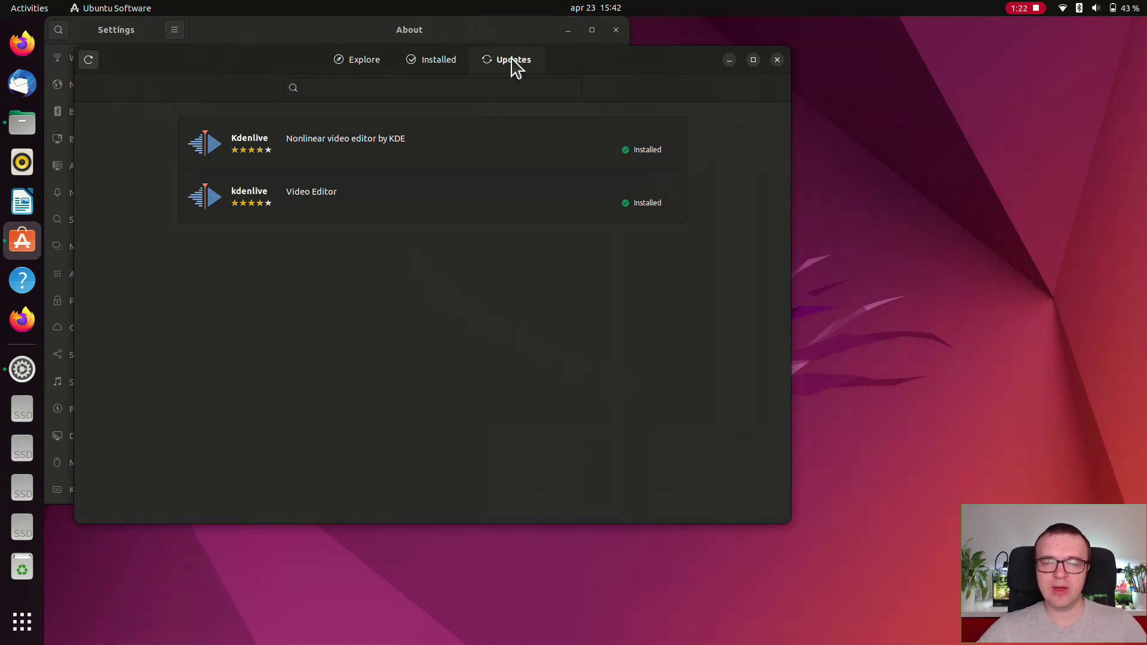
- Close Ubuntu Software and browse the Appearance, Multitasking and Power settings pages
click(778, 60)
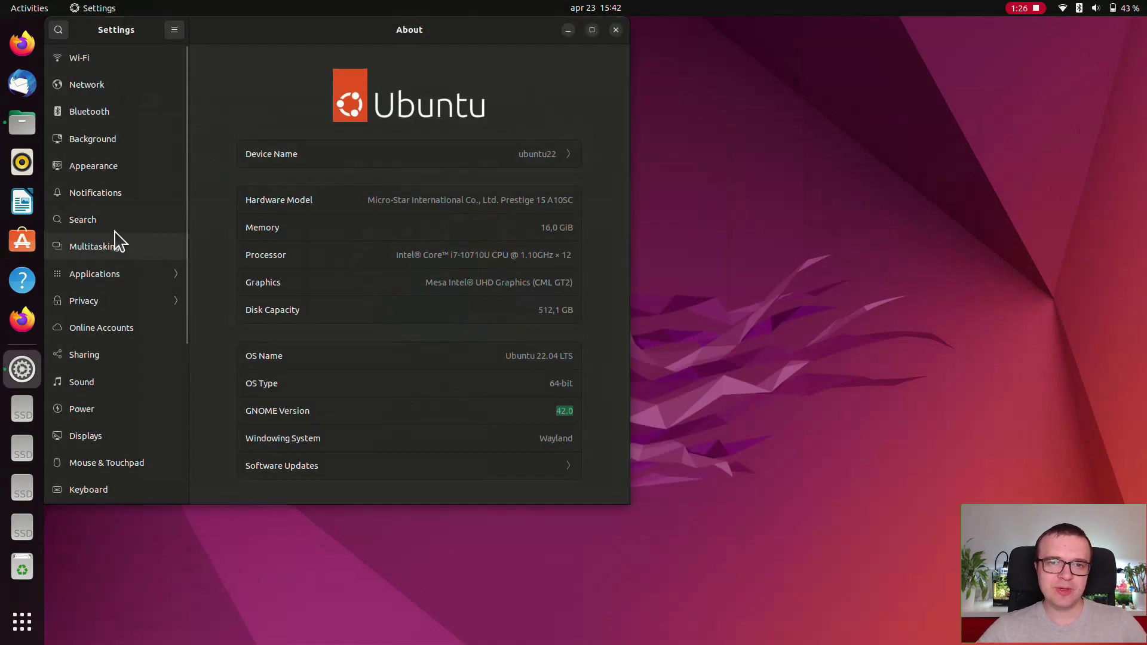
click(98, 175)
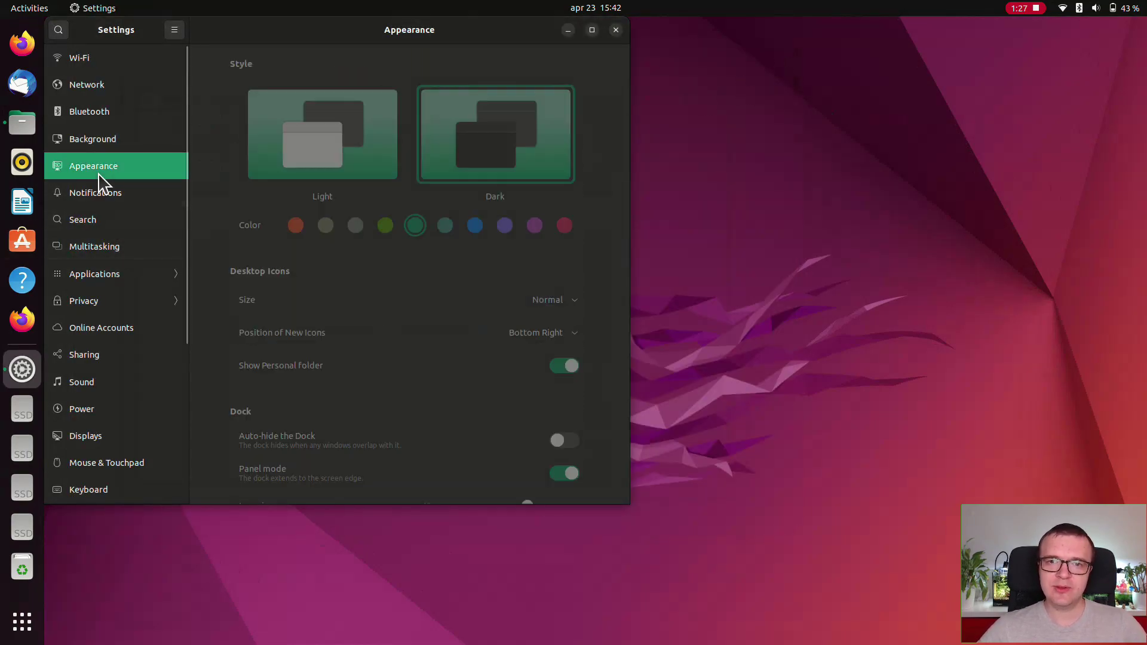
click(89, 245)
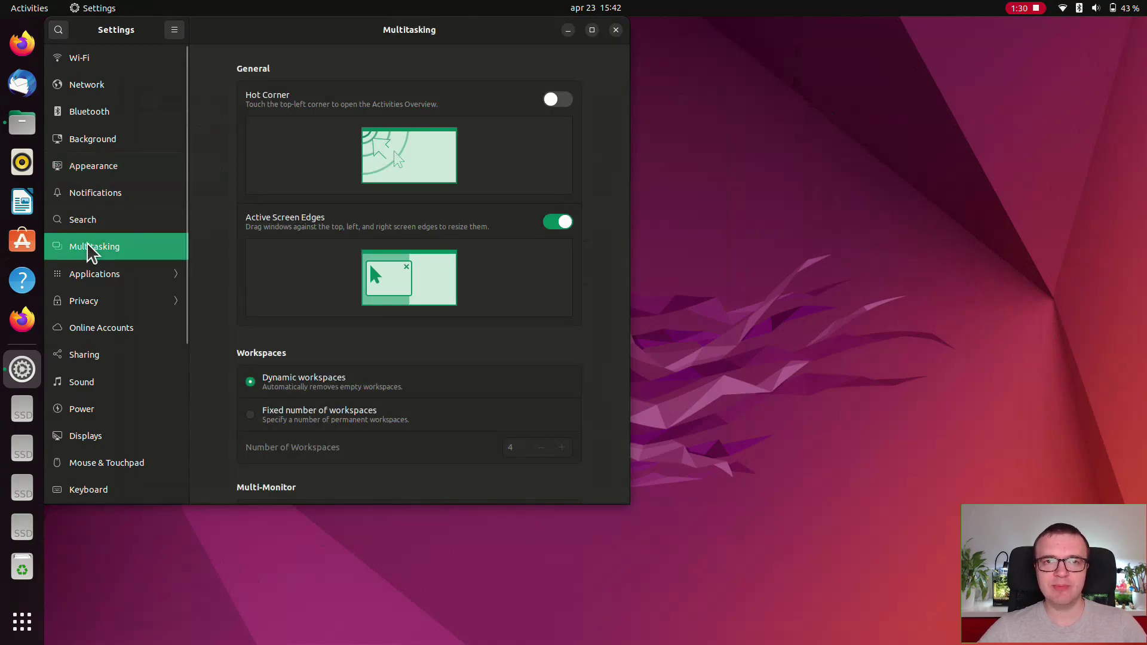
click(94, 408)
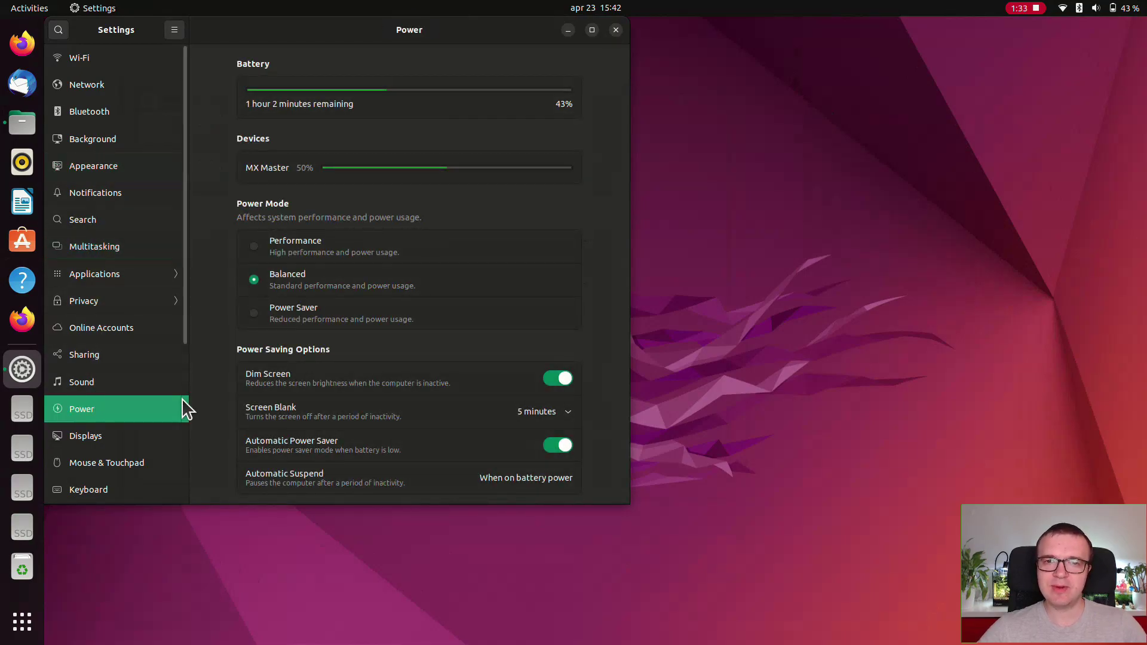
- Switch Power Mode to Power Saver and back to Balanced, then view the top-bar power-mode choices
click(254, 290)
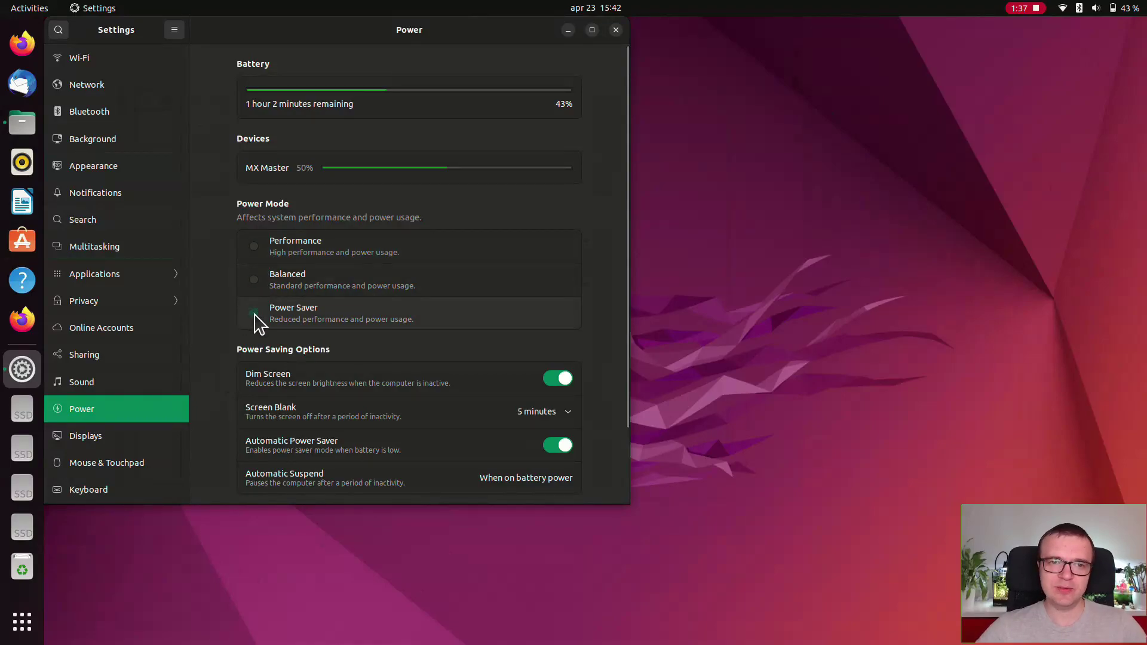
click(254, 290)
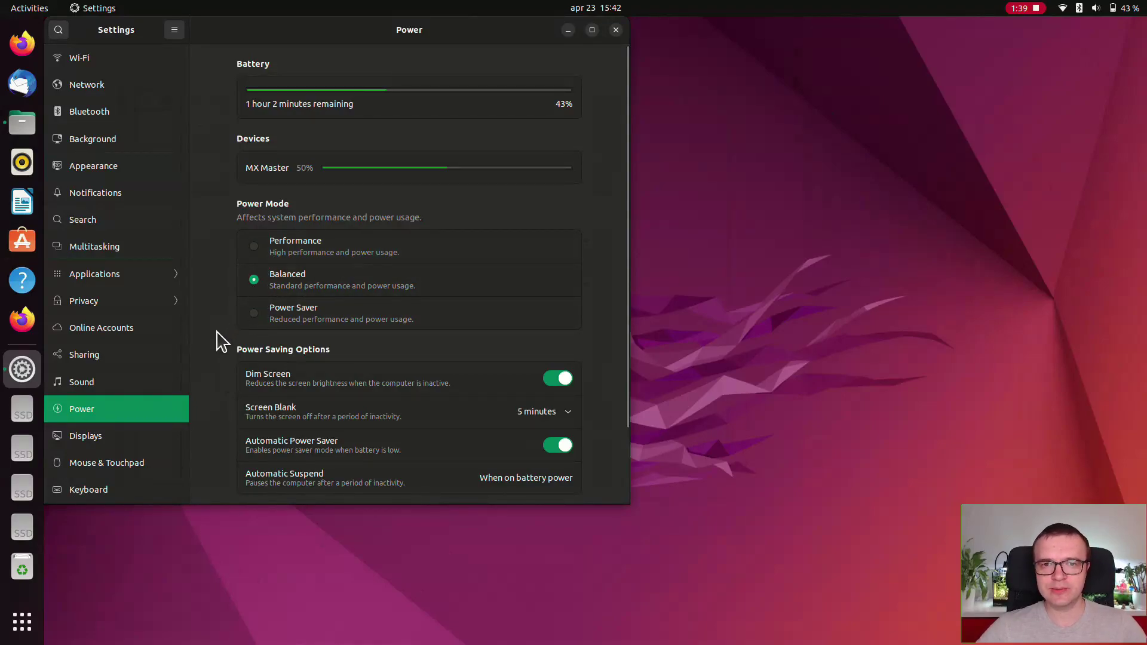
click(1112, 7)
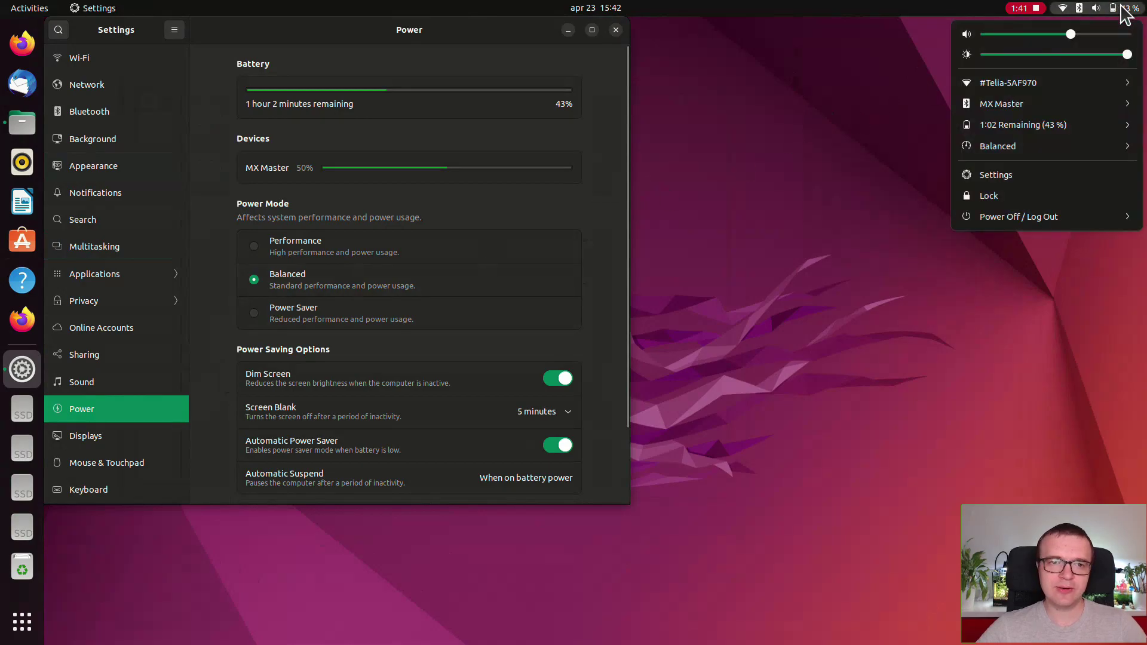
click(1058, 145)
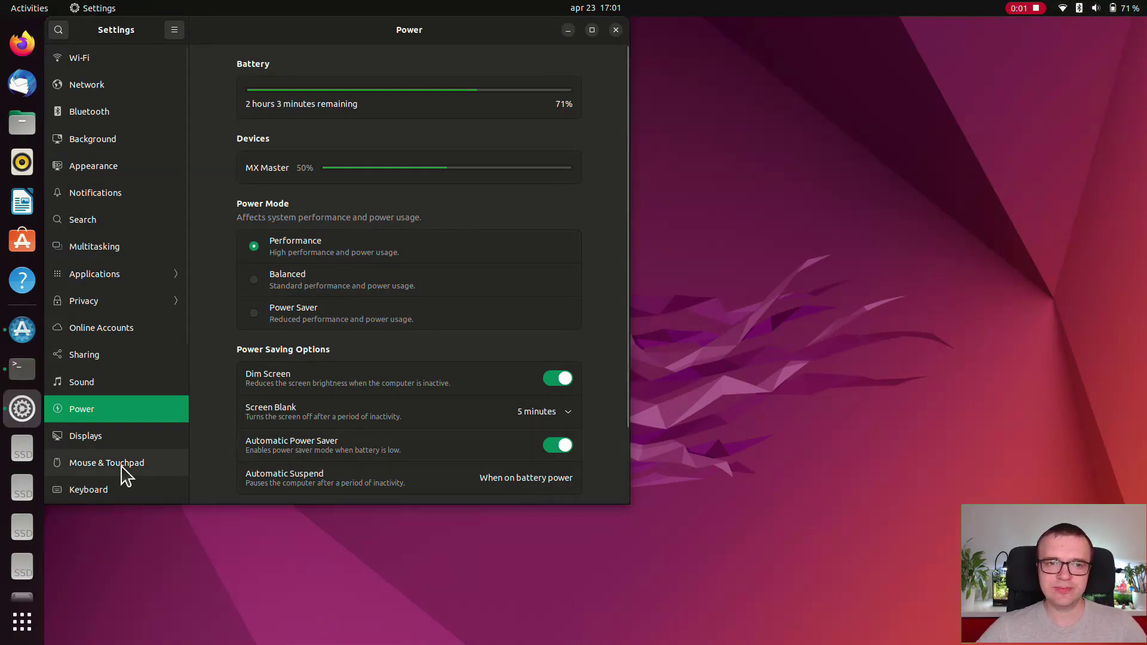
- Show the Settings About page and launch Software & Updates
scroll(122, 475, down, 8)
click(107, 489)
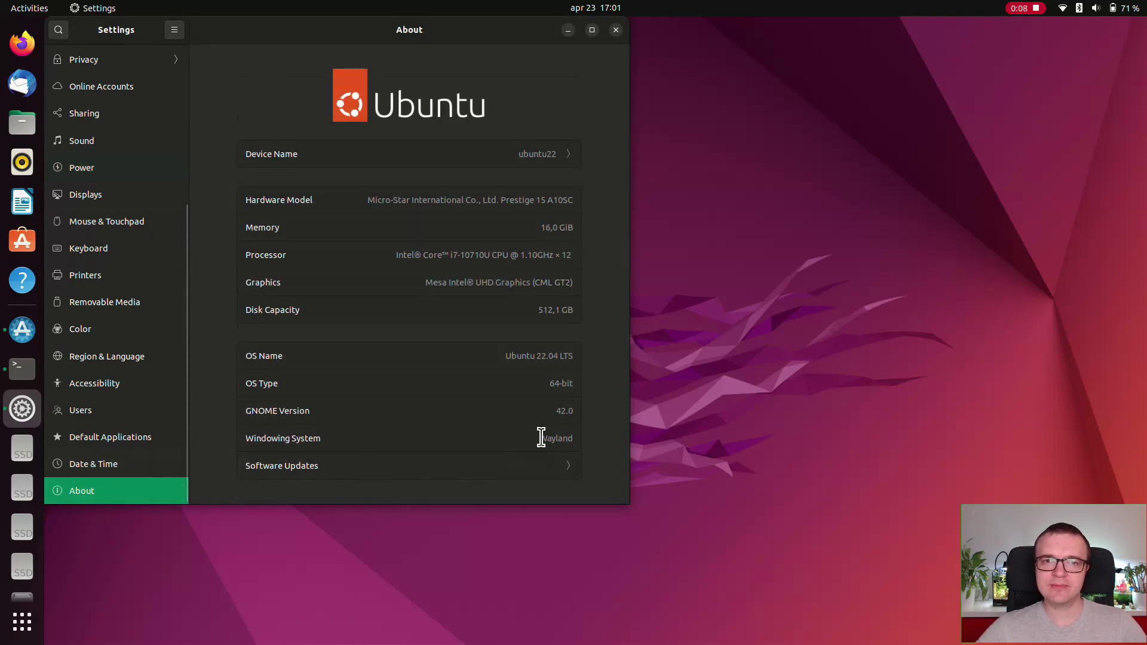
drag(539, 438, 578, 439)
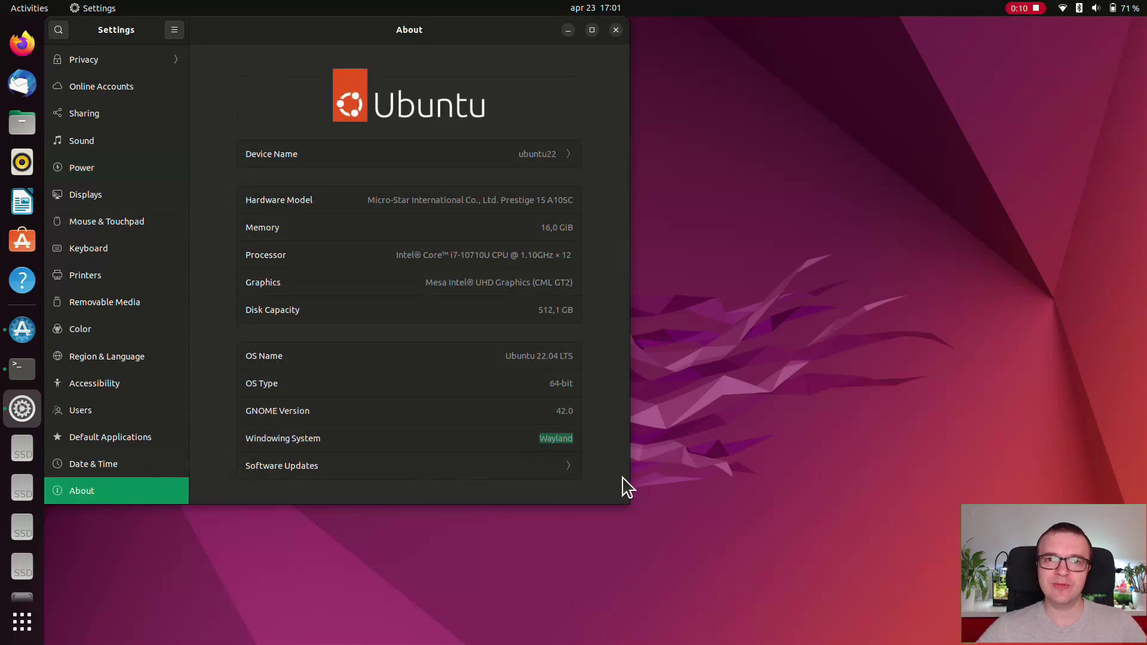
click(20, 332)
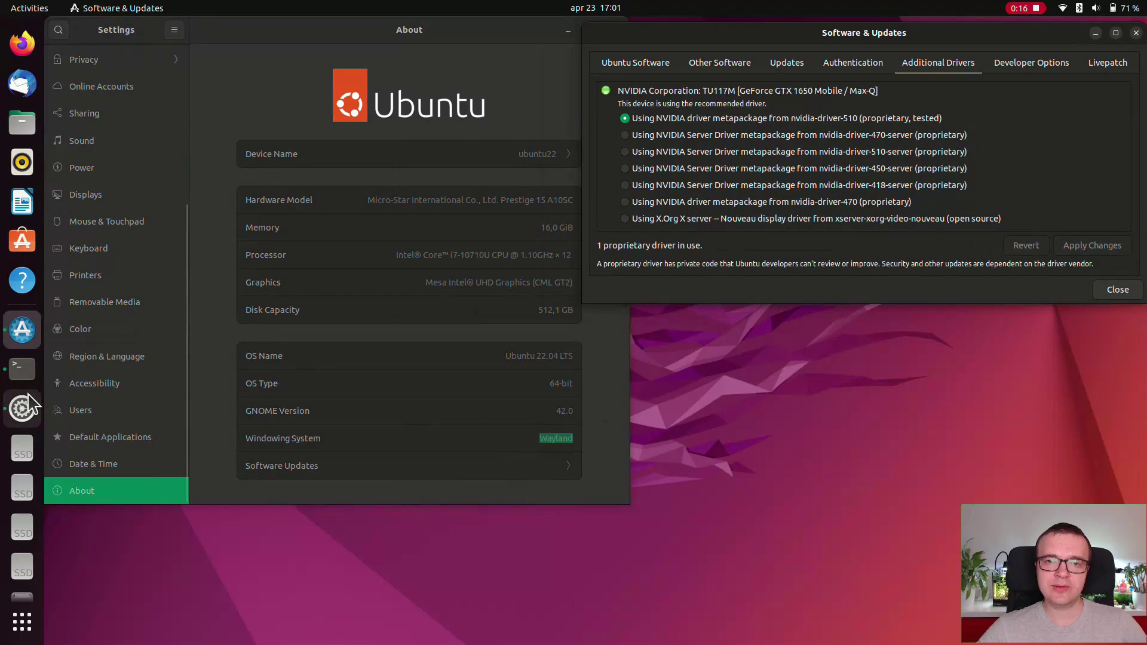
- Run 'uname -r' in Terminal to show kernel 5.15.0-23-generic
click(26, 377)
text(u)
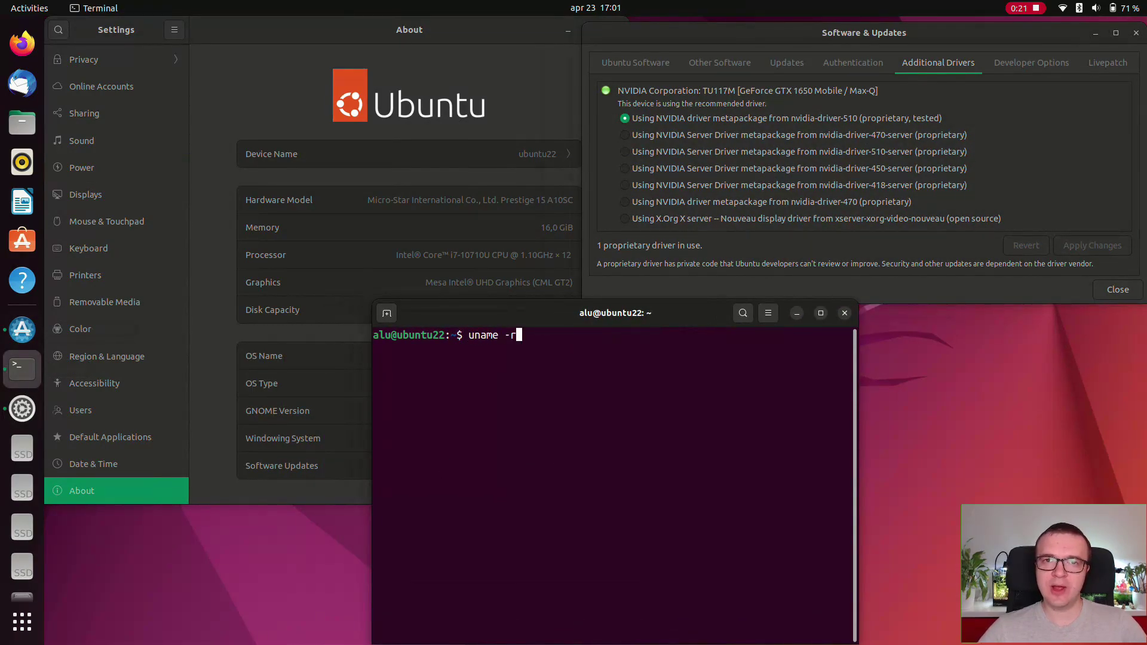
text(name -r)
key(Return)
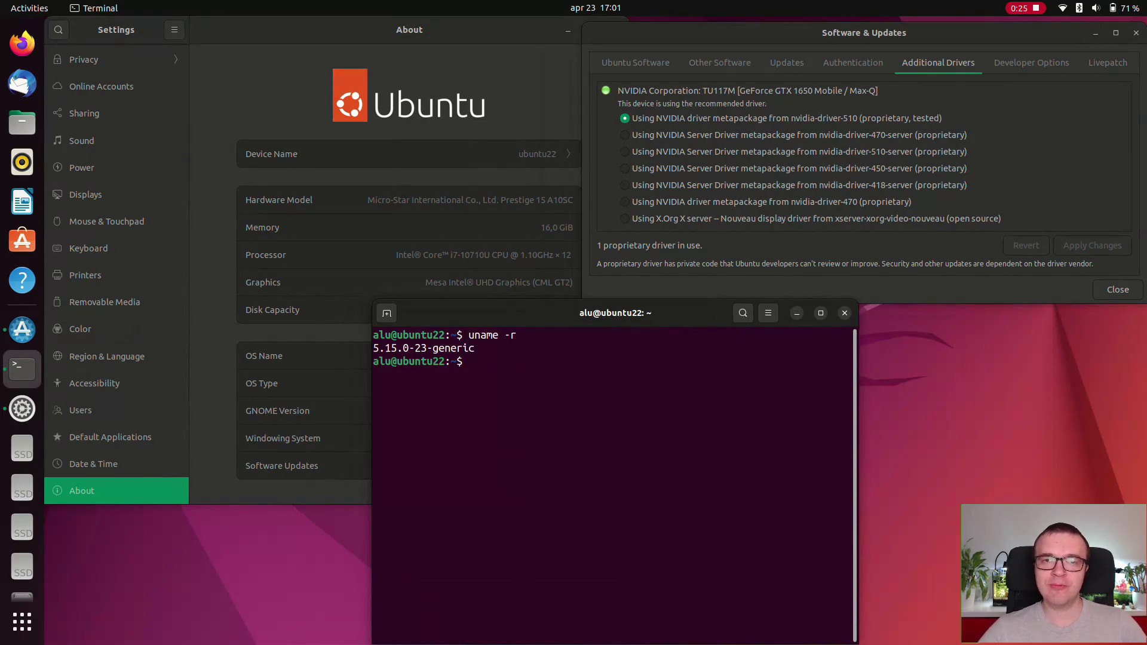
- Close Terminal, Software & Updates and Settings
click(845, 313)
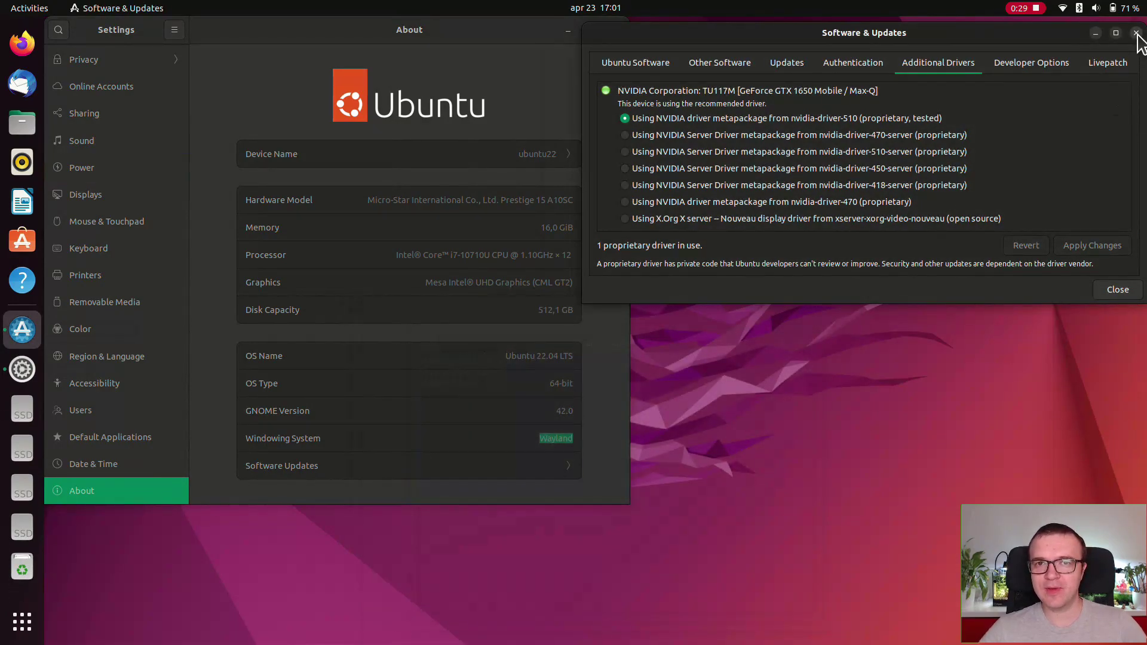
click(1136, 33)
click(616, 30)
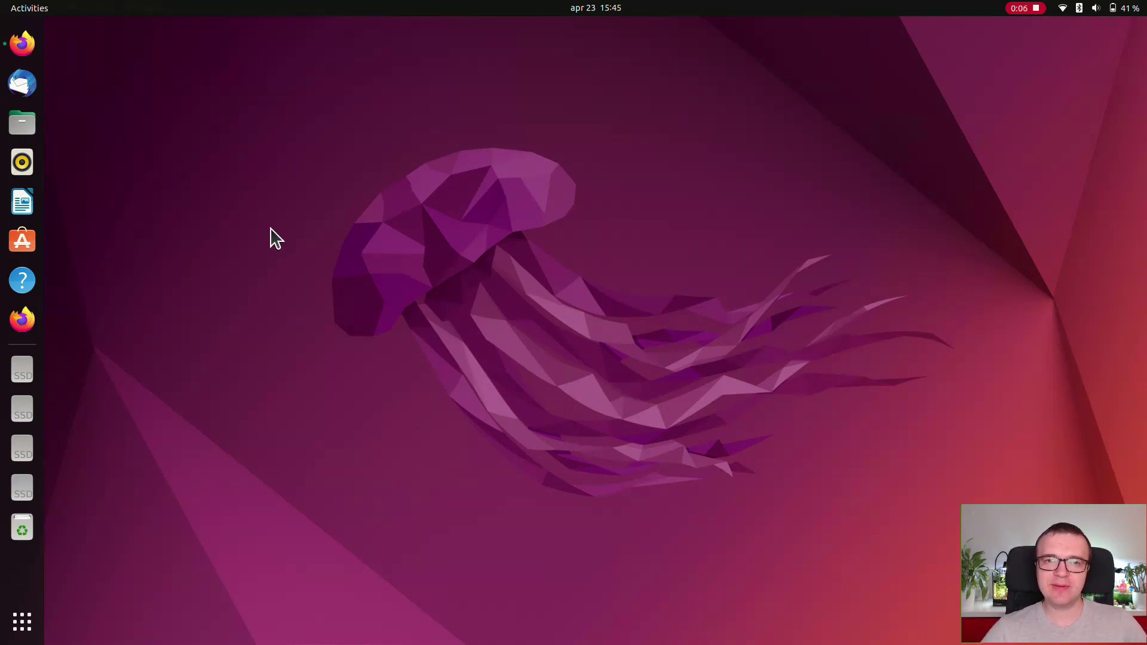
- Open Firefox on the '4 reasons to avoid Ubuntu 21.04!' article
click(24, 46)
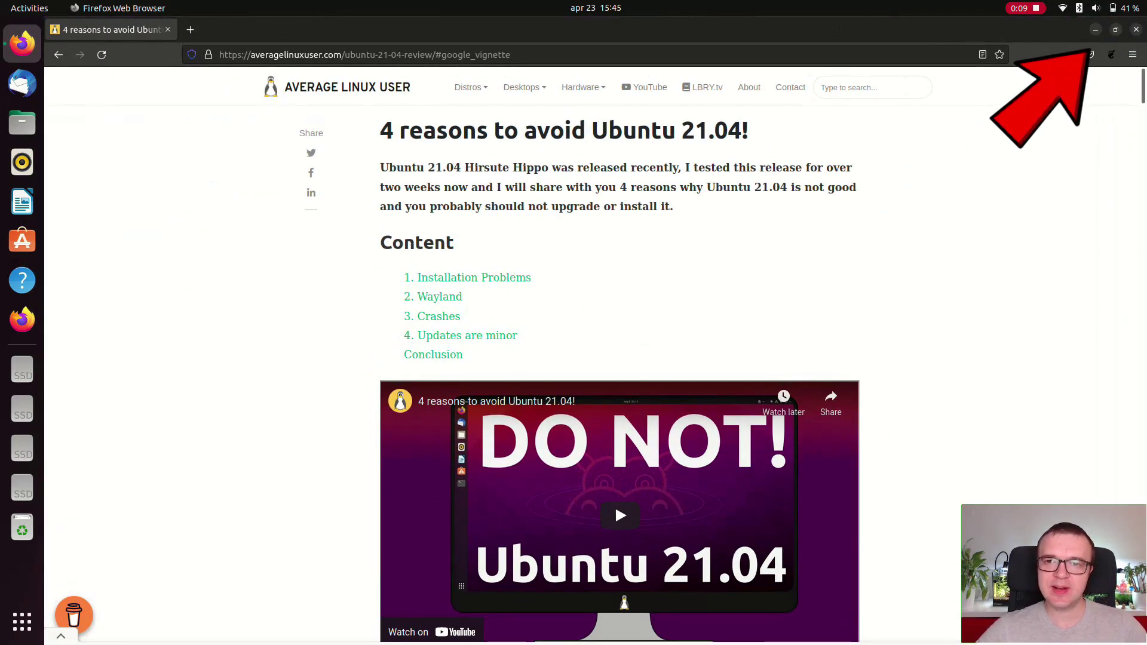
- Highlight the article title, then jump to '1. Installation Problems'
drag(382, 131, 750, 138)
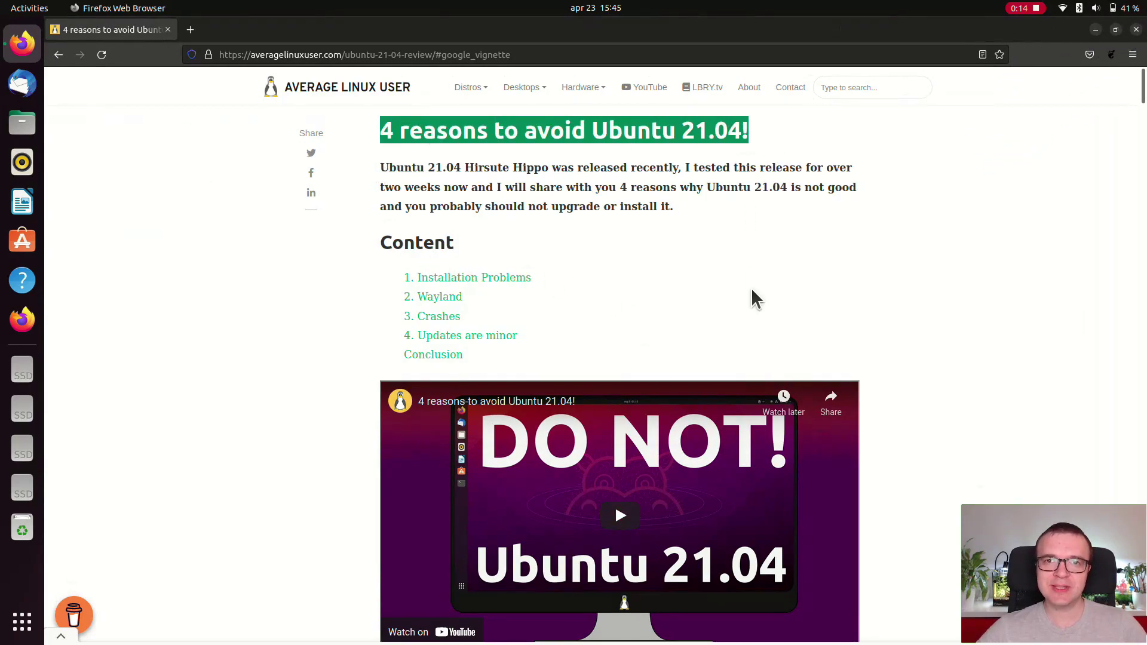
click(751, 288)
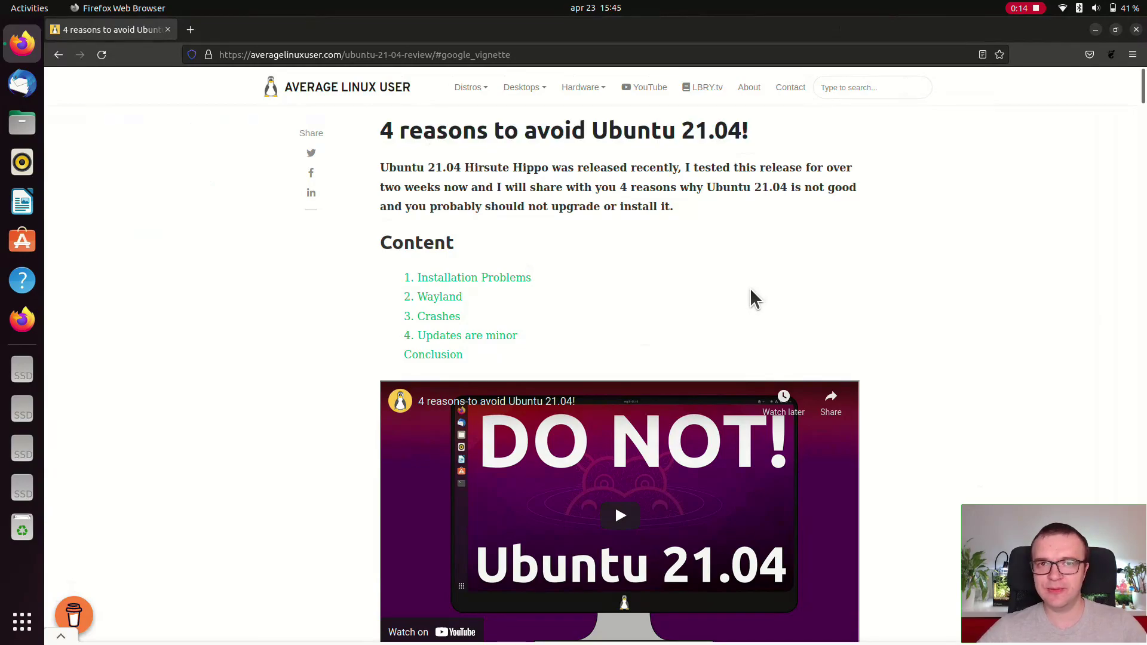
click(461, 278)
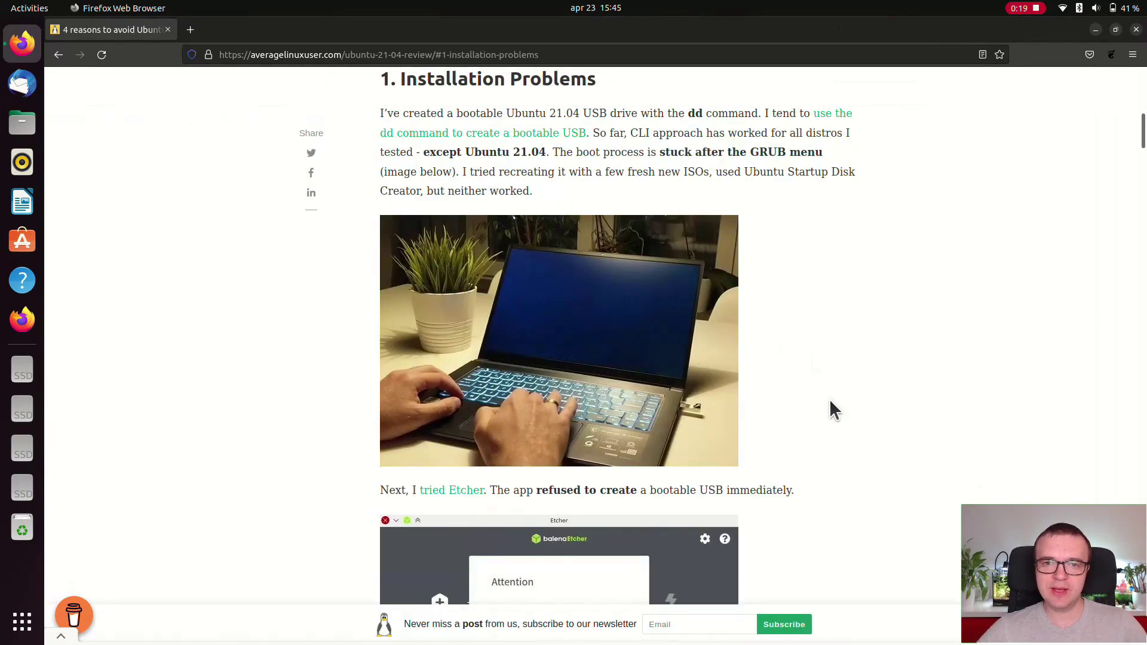
- Highlight 'dd command', then scroll down and highlight 'UNetbootin worked'
drag(376, 133, 449, 137)
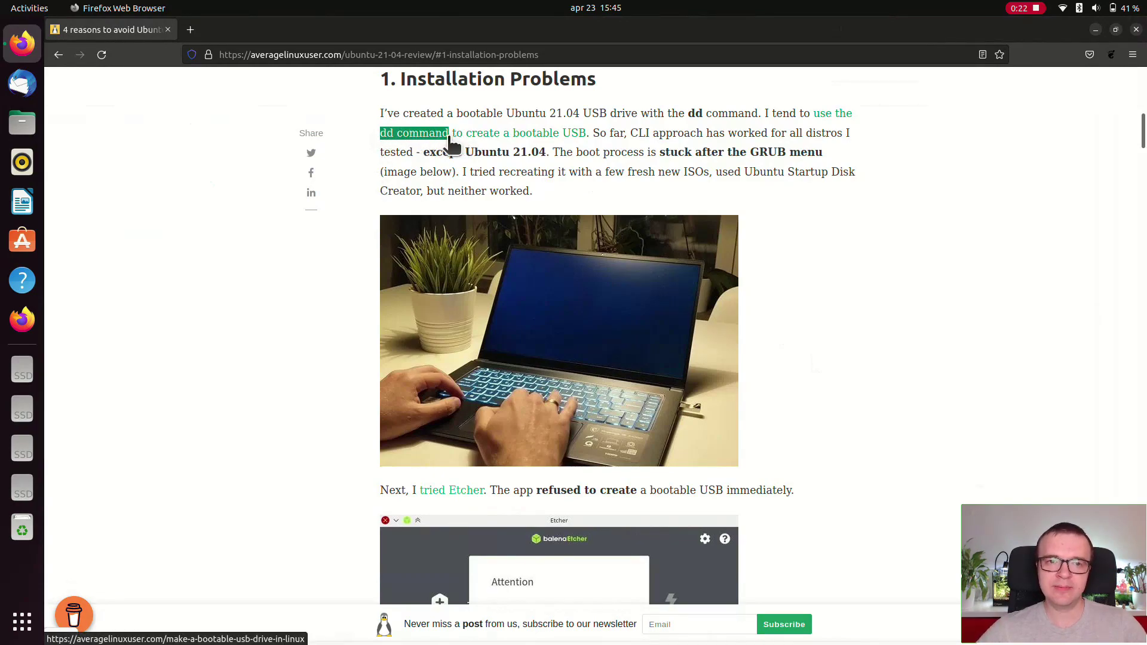
click(828, 231)
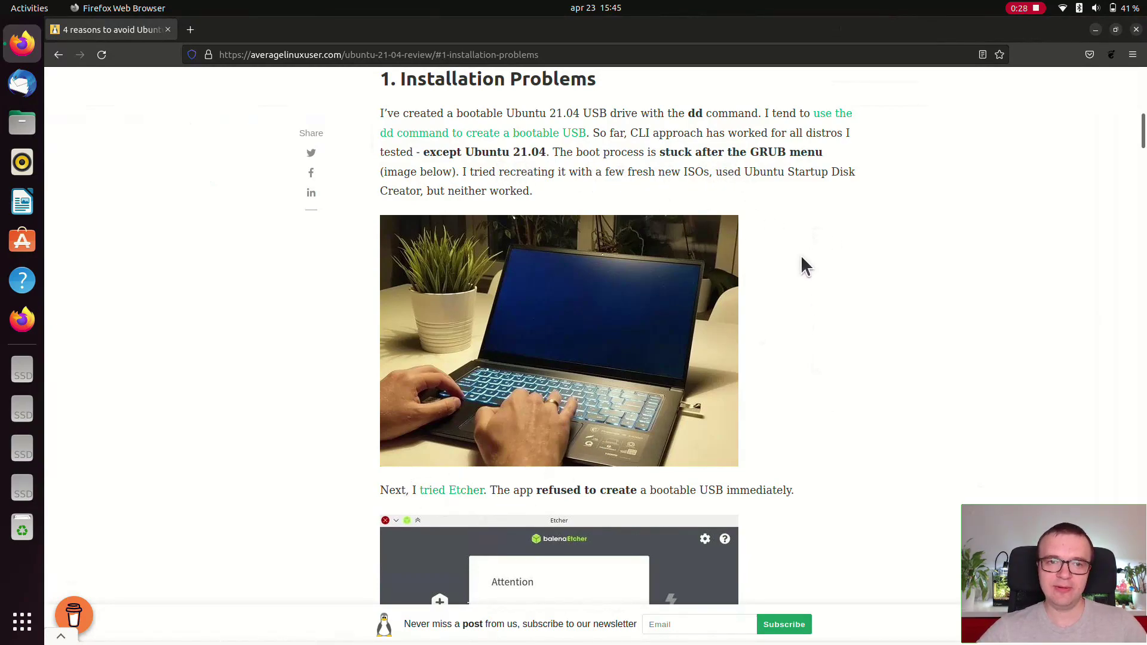
scroll(894, 428, down, 5)
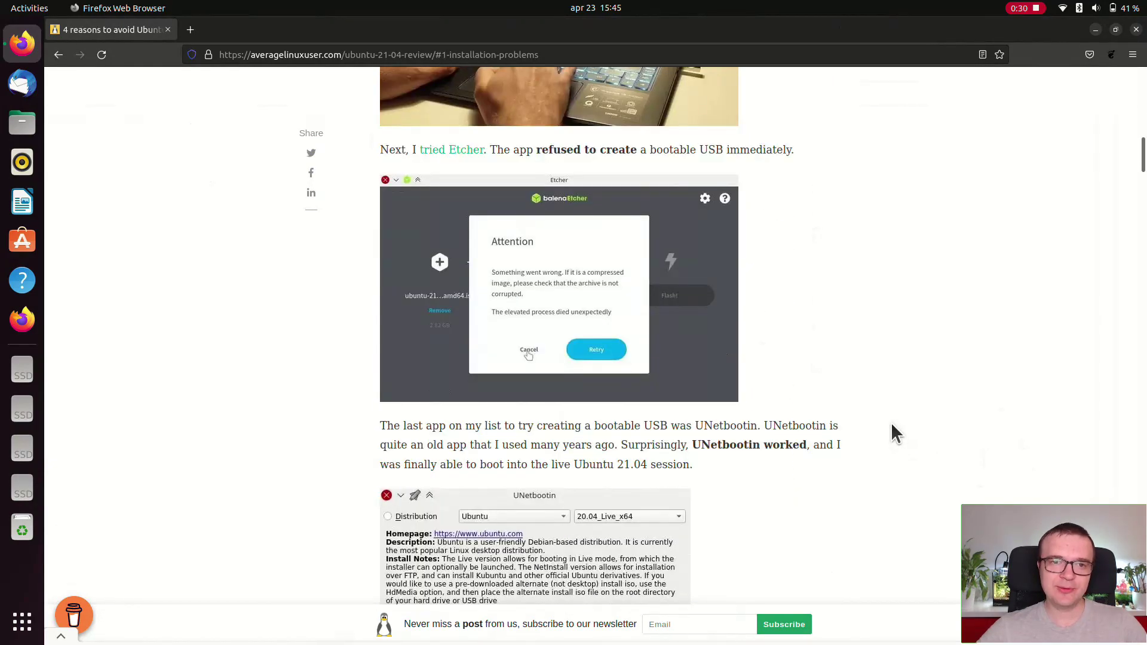
scroll(891, 422, down, 4)
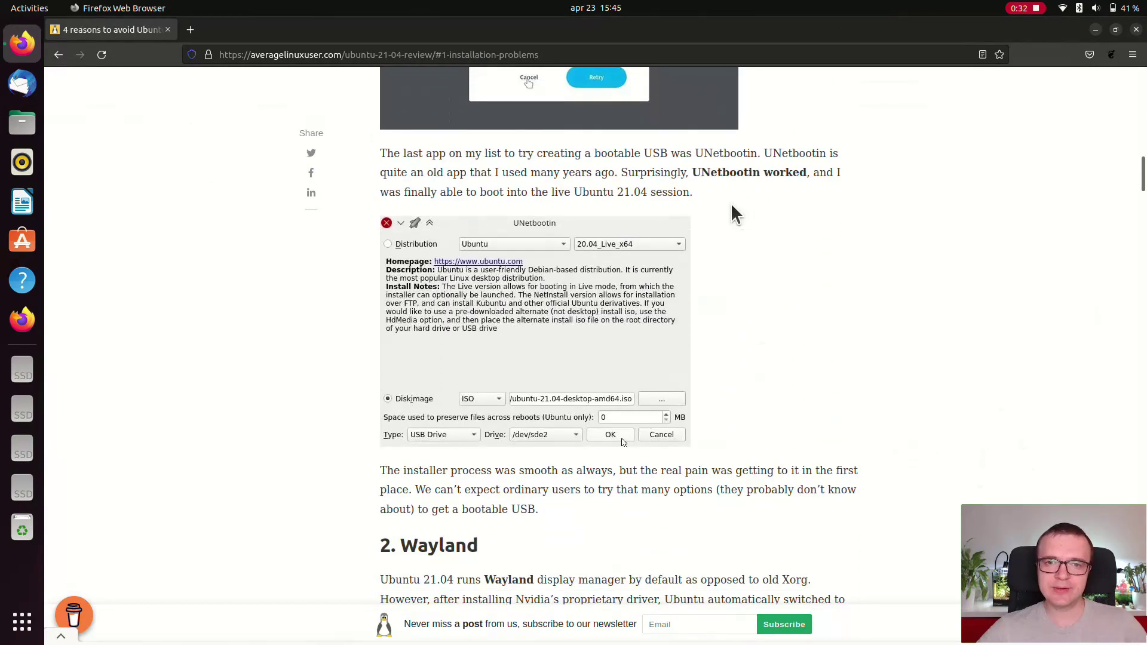
drag(694, 169, 800, 177)
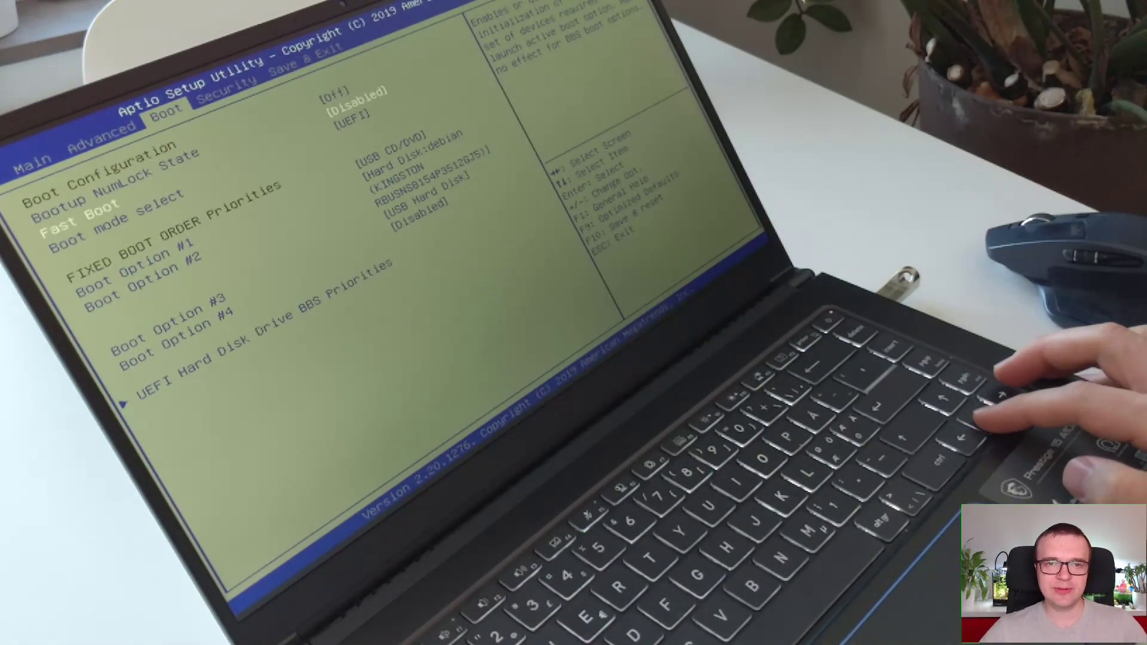
- Open the BIOS Boot mode select options, then boot Ubuntu Jammy Jellyfish from GRUB
key(Down)
key(Return)
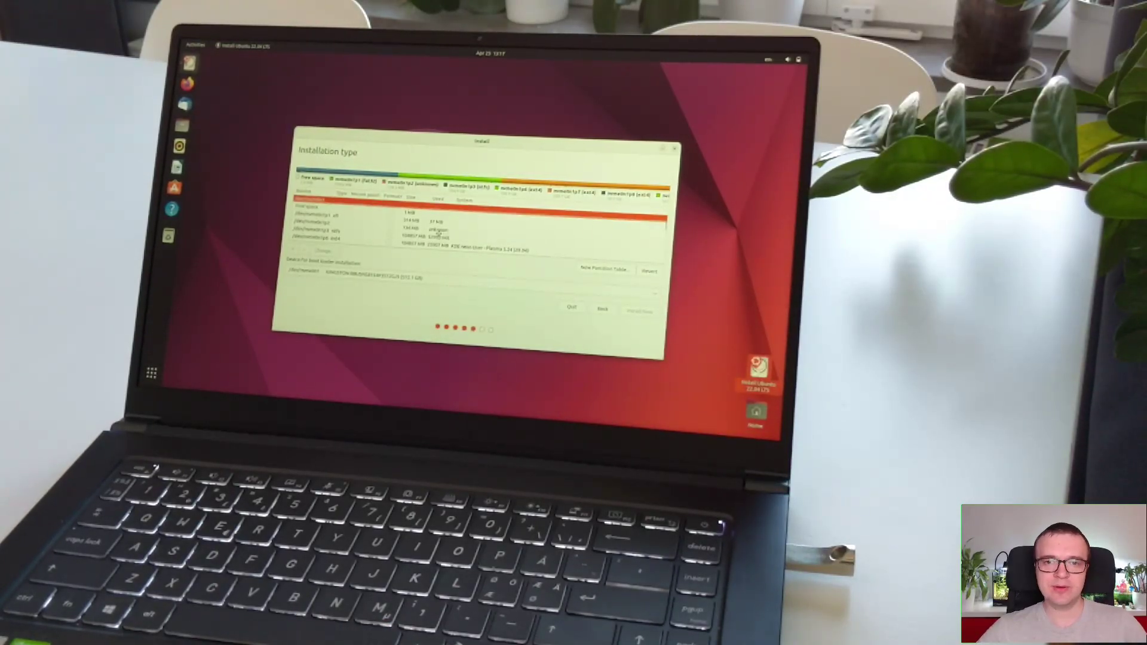
scroll(438, 234, down, 3)
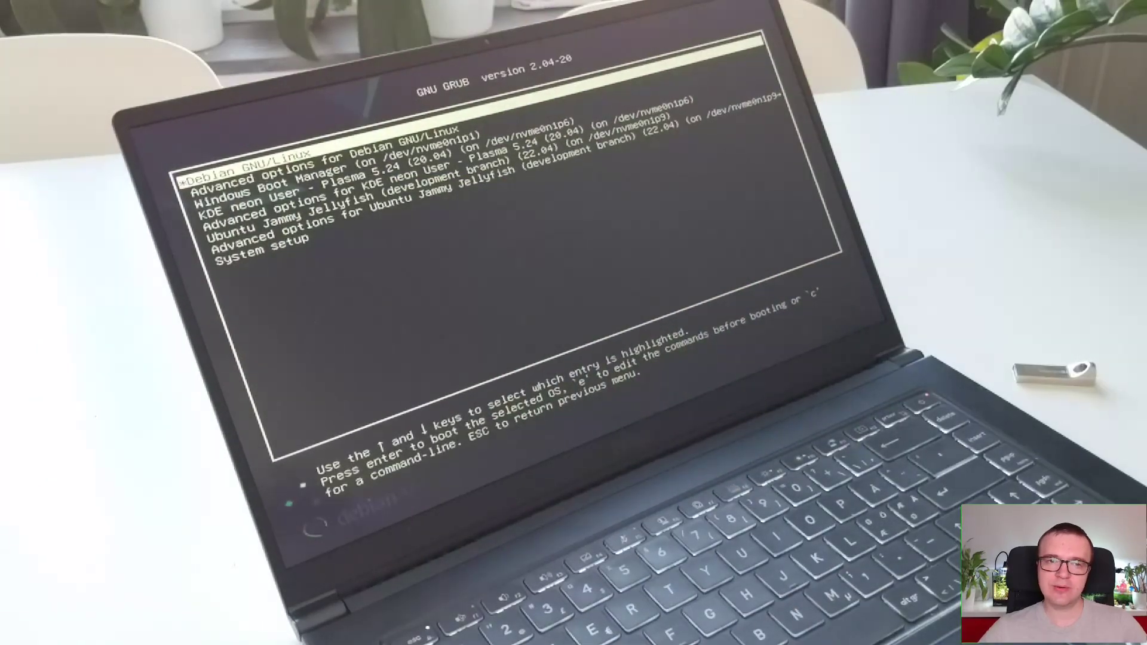
key(Down)
key(Down)
key(Down)
key(Down)
key(Down)
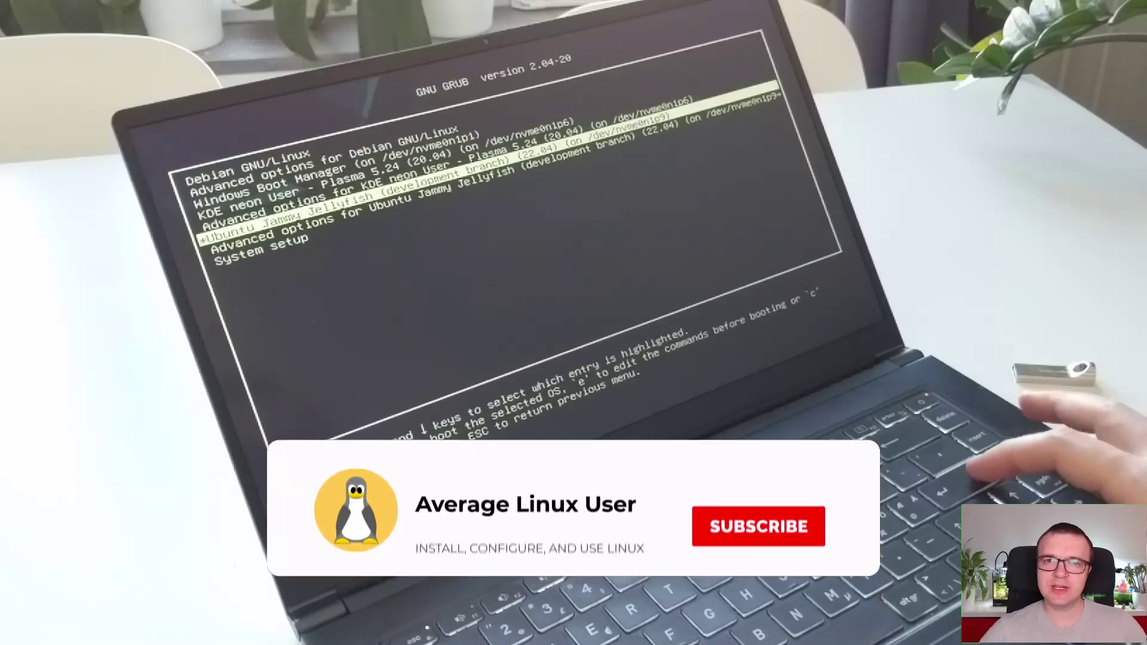
key(Return)
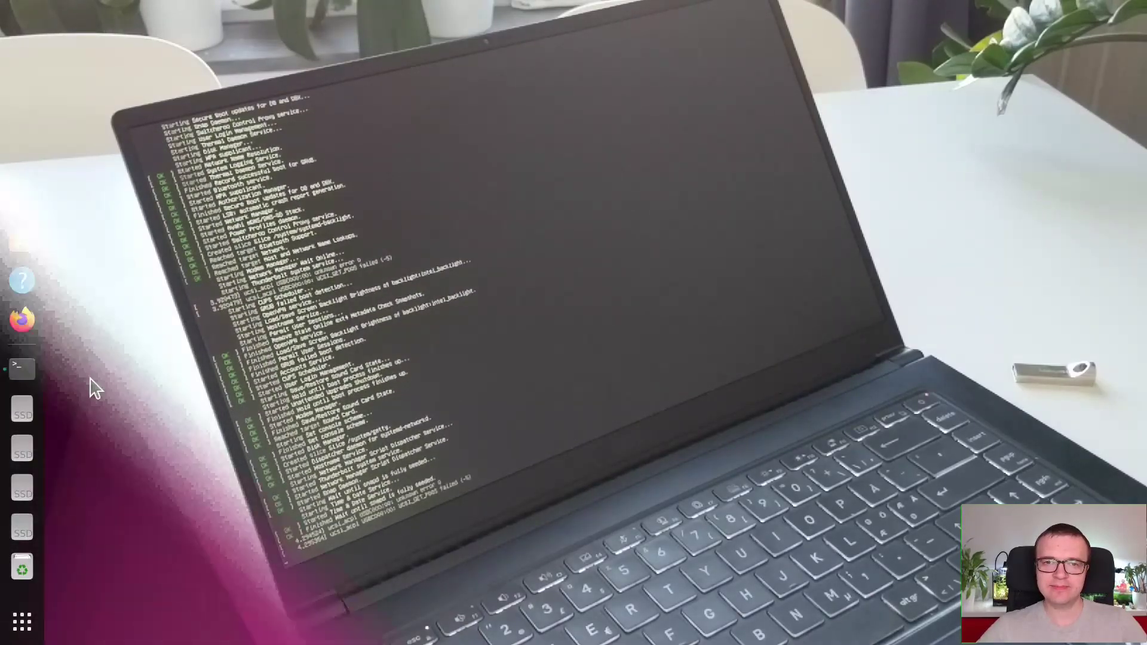
- Run systemd-analyze in Terminal, showing a 44.691s startup, then restart the laptop
click(22, 369)
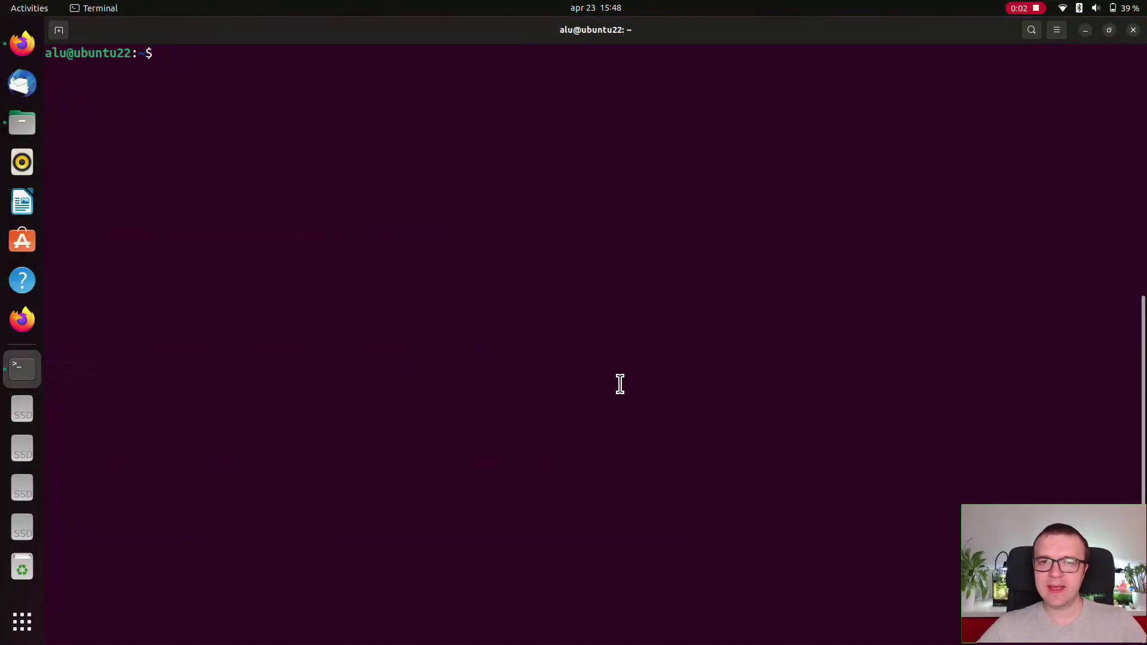
text(systemd-analyze)
key(Return)
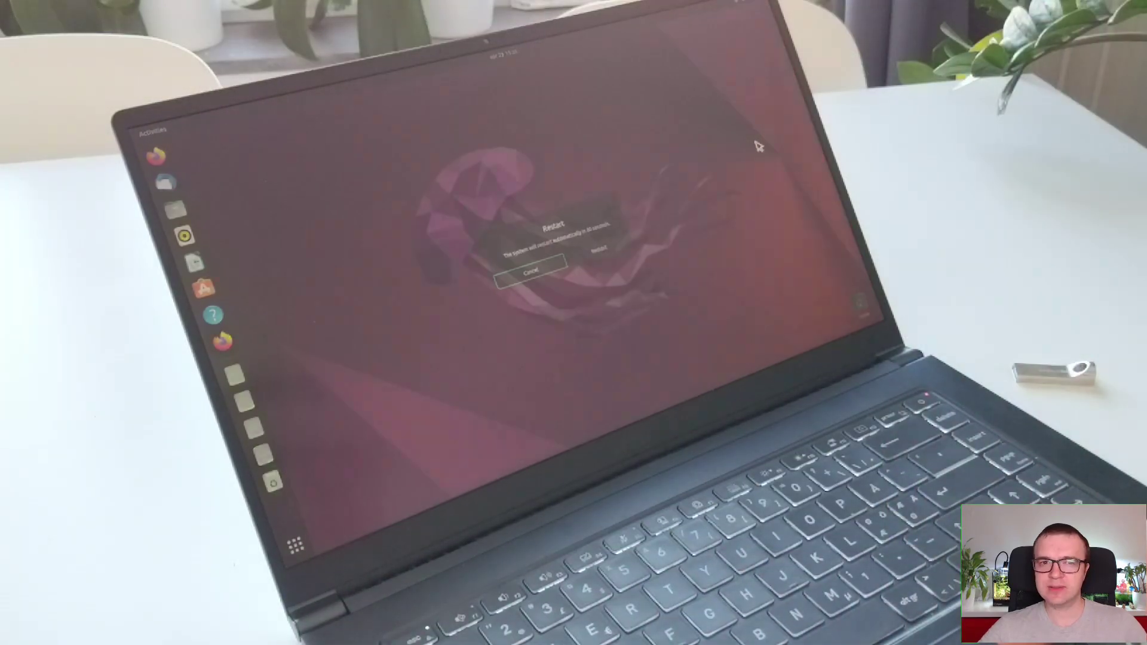
click(600, 251)
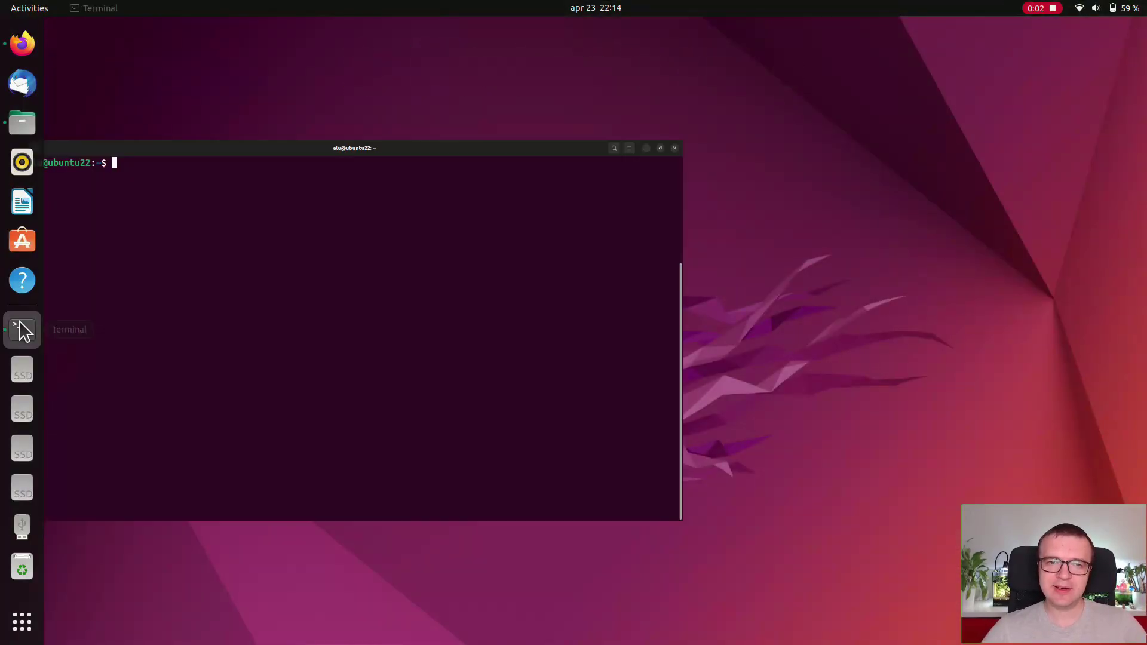
- Maximize Terminal, run 'snap list' to show firefox and kdenlive snaps, then close it
key(super+Up)
text(snap list)
key(Return)
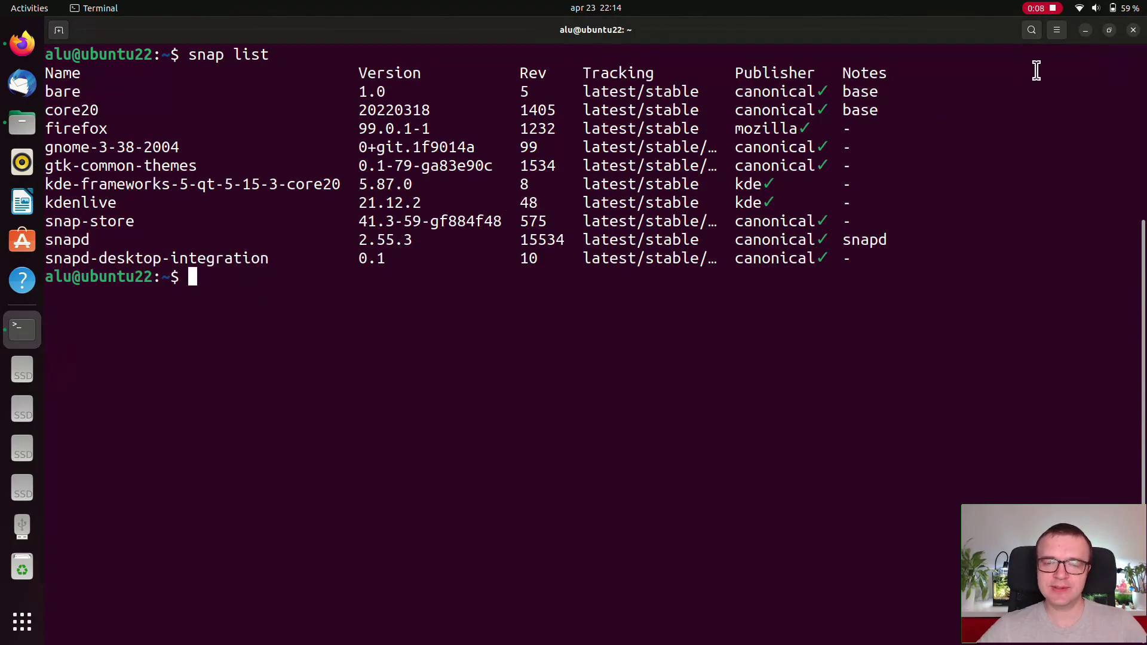
click(1133, 31)
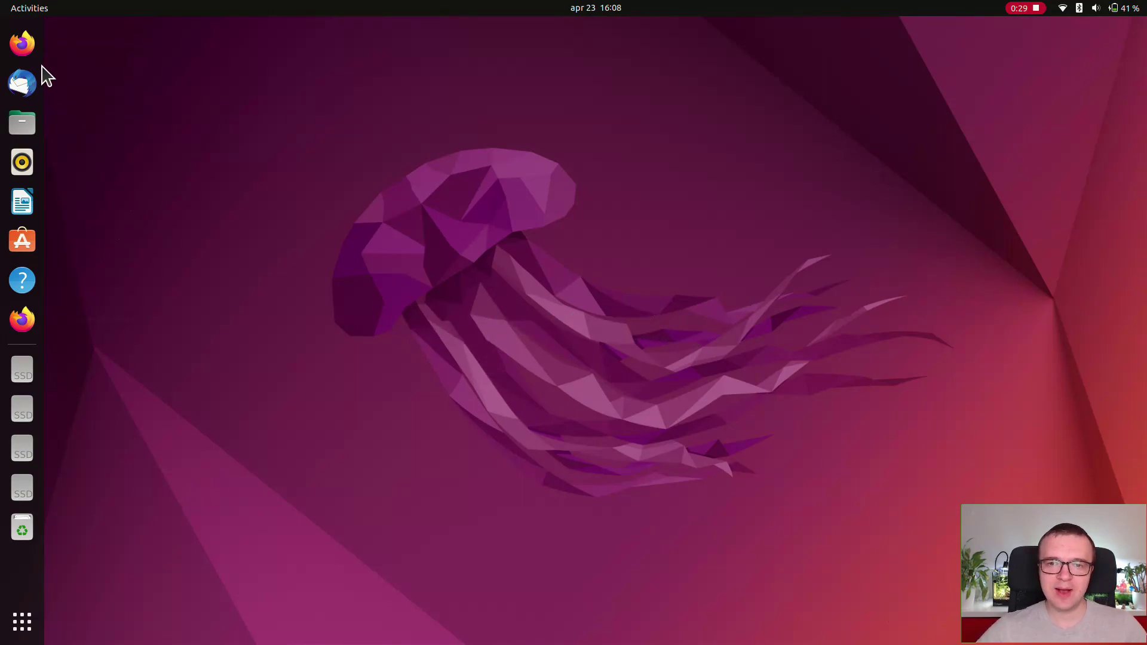
- Open a second Firefox window and show About Firefox in both windows
click(26, 48)
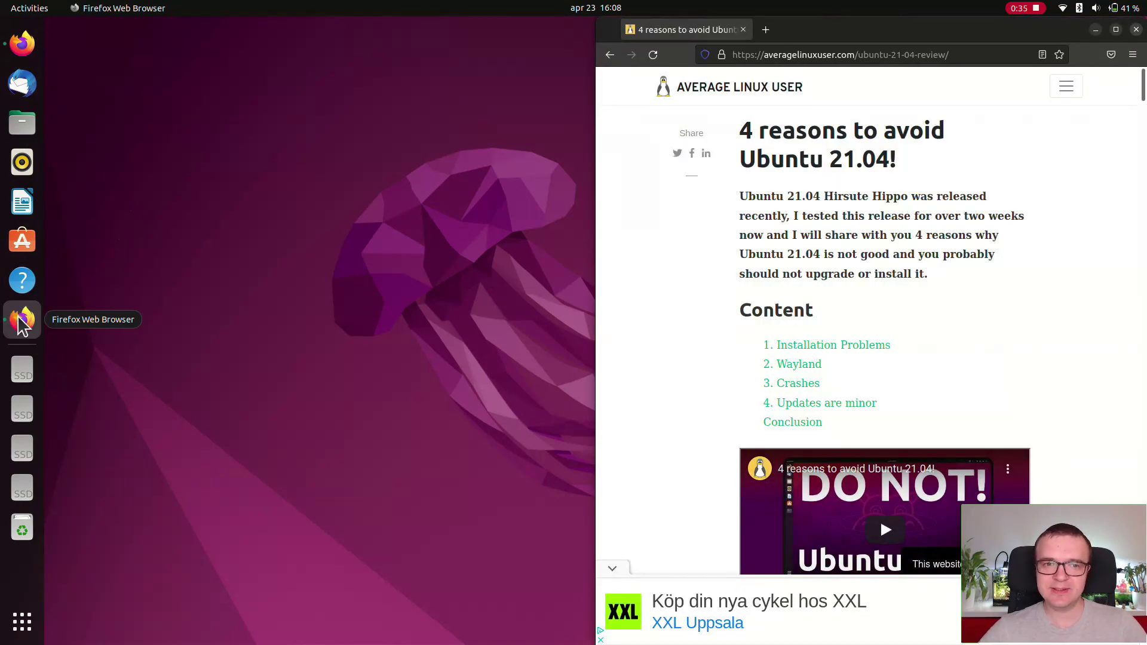
click(21, 323)
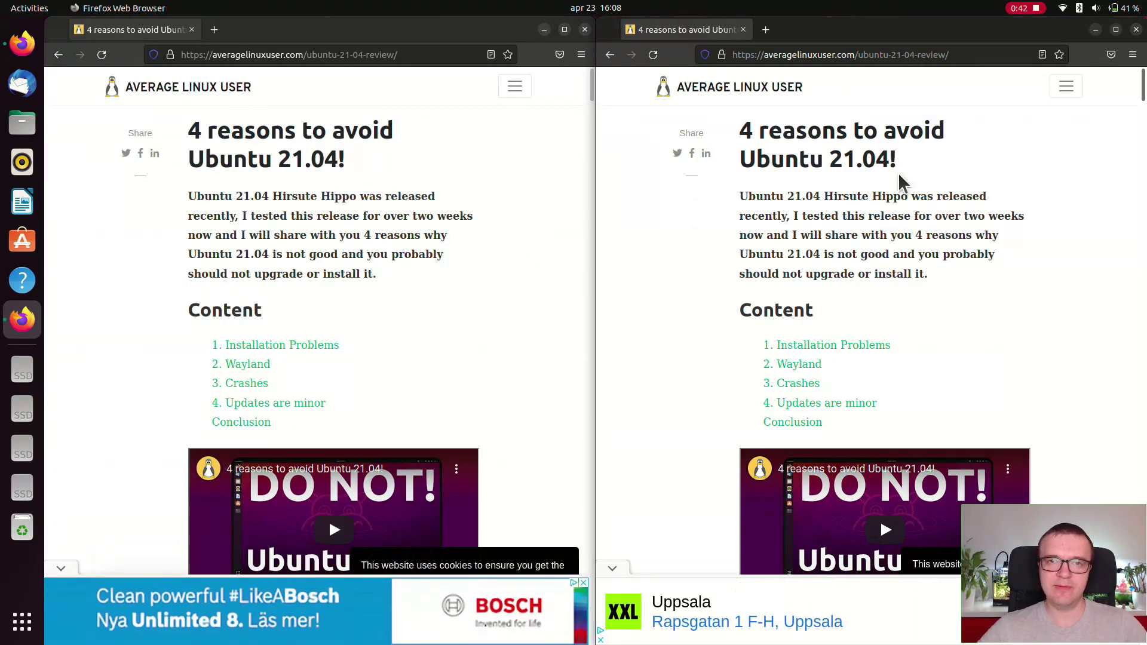
click(581, 54)
click(529, 401)
click(451, 206)
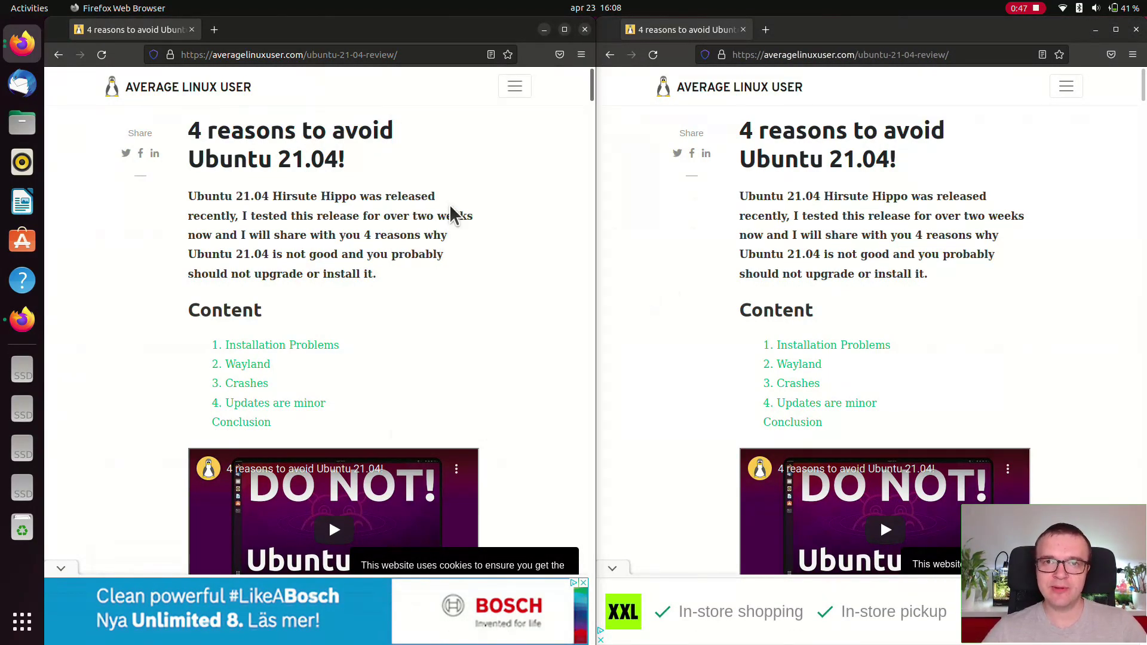
click(1134, 54)
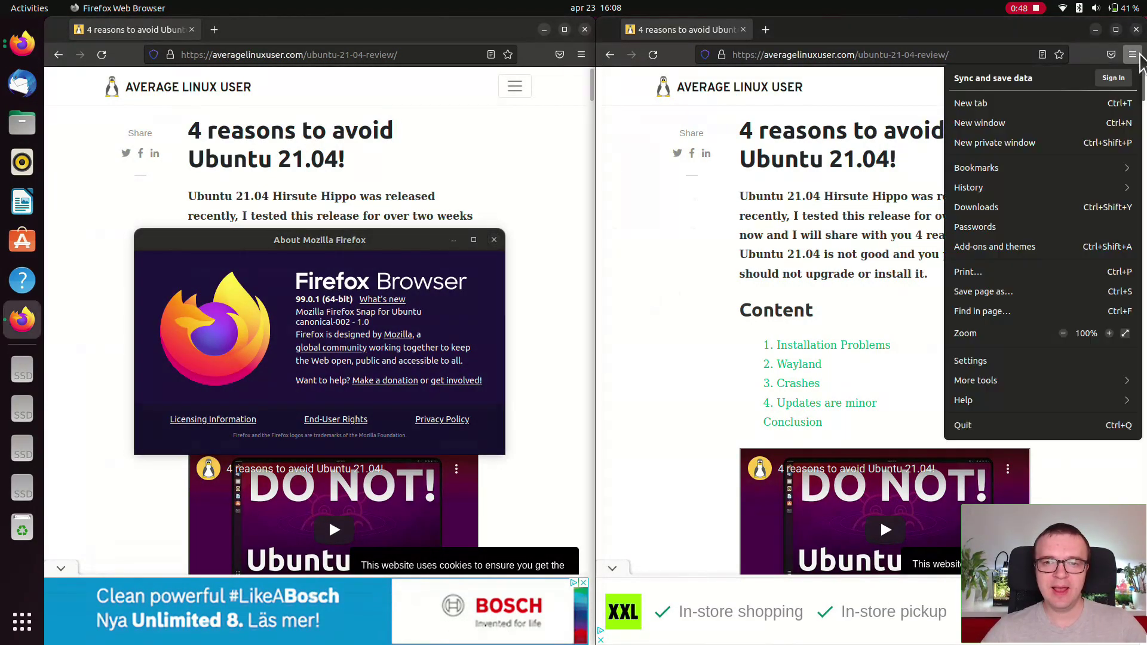
click(1077, 400)
click(992, 204)
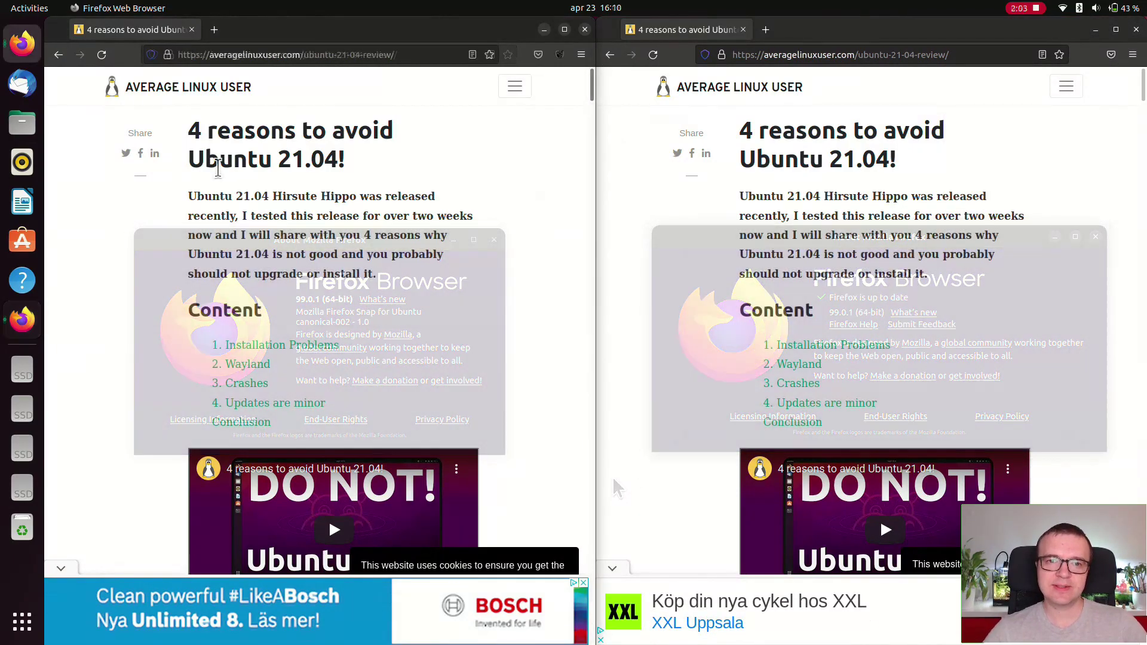
- Load extensions.gnome.org in a new tab and select its native host connector warning
click(214, 29)
text(https://extensions.gnome.org/)
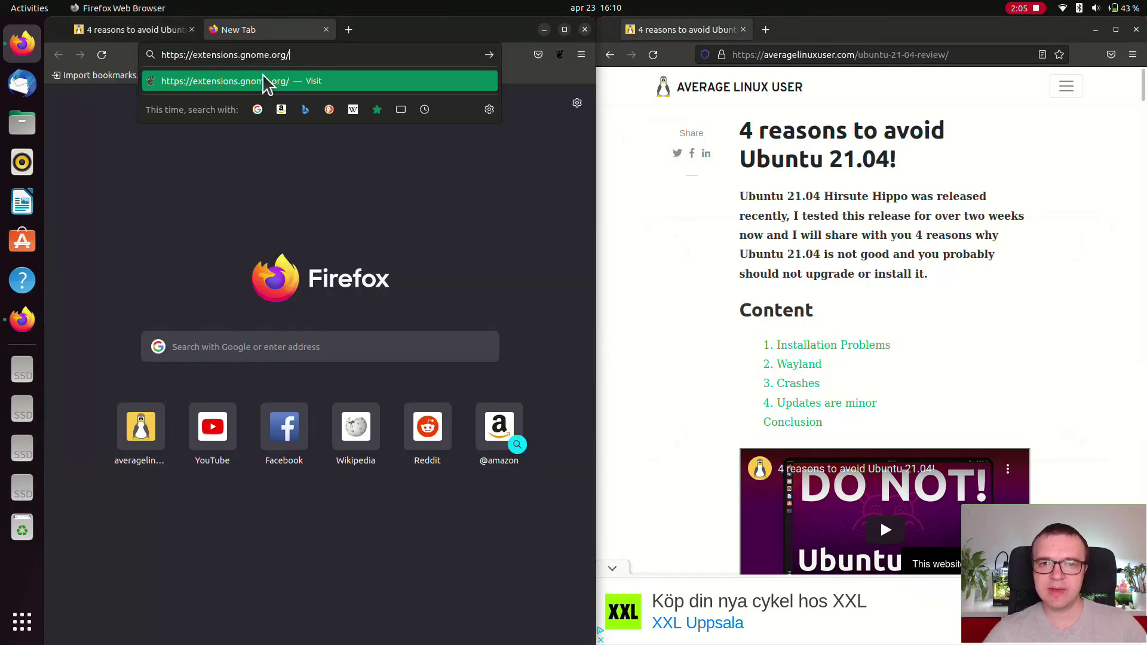
key(Return)
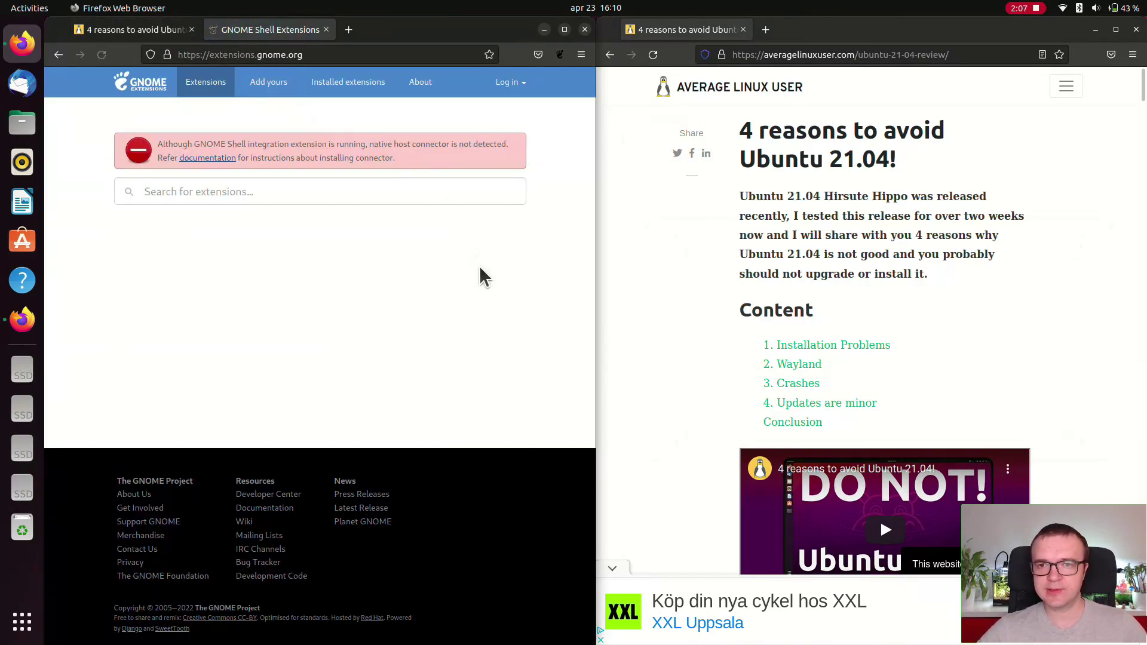
drag(158, 141, 394, 171)
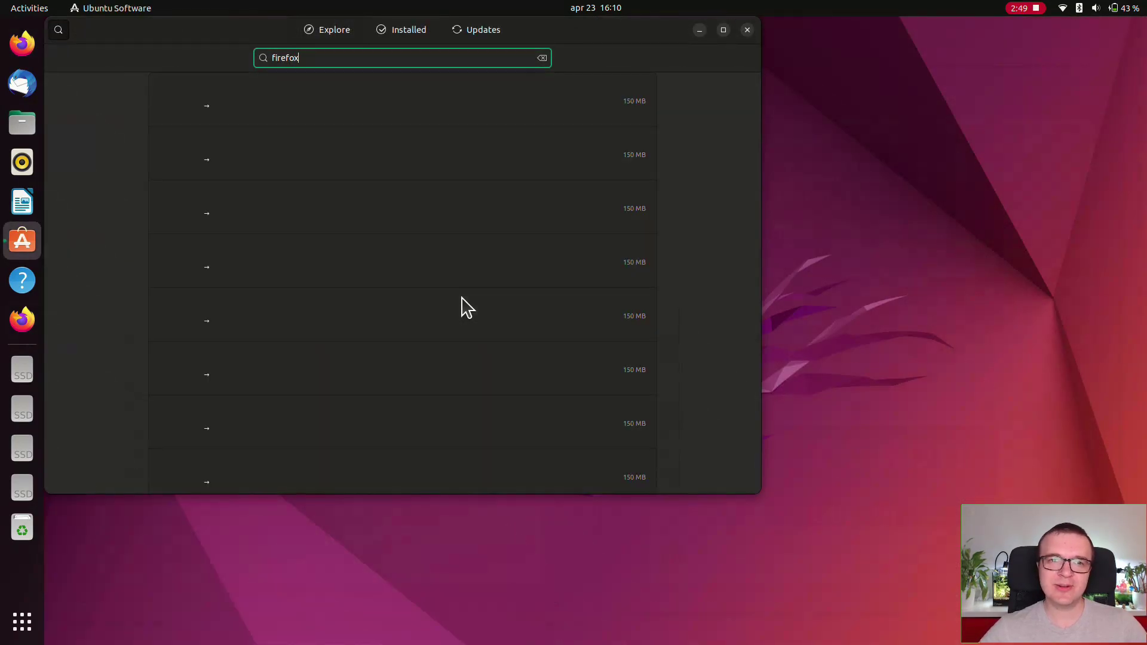
- Check Firefox's source channels in Ubuntu Software, which list only Snap Store, then start Firefox
click(402, 389)
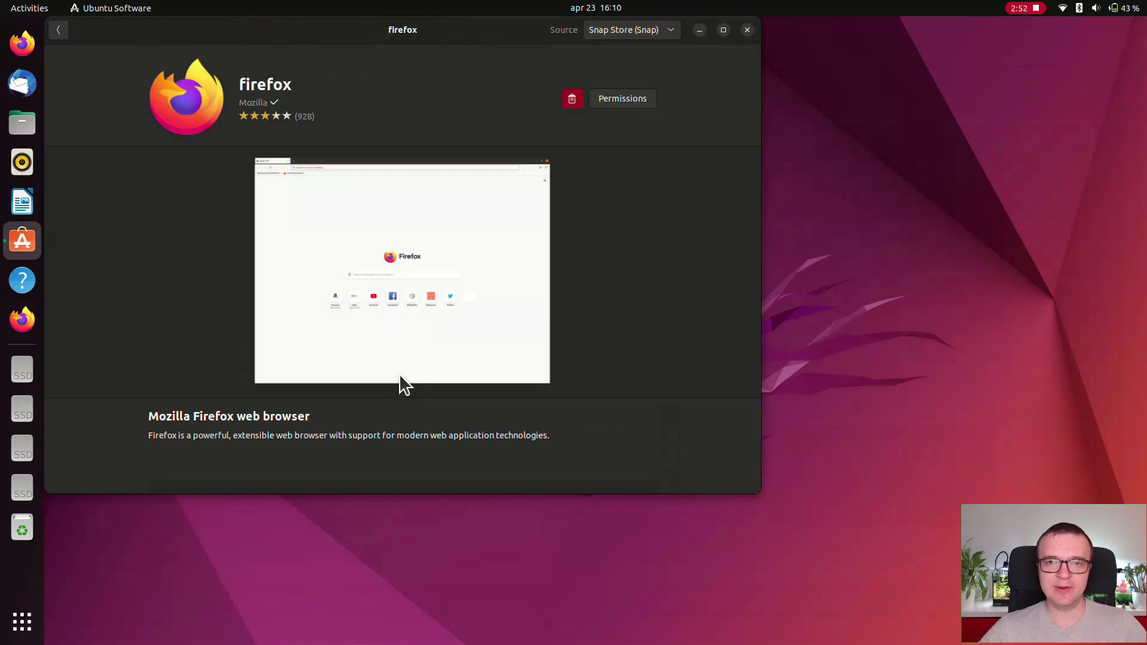
click(648, 35)
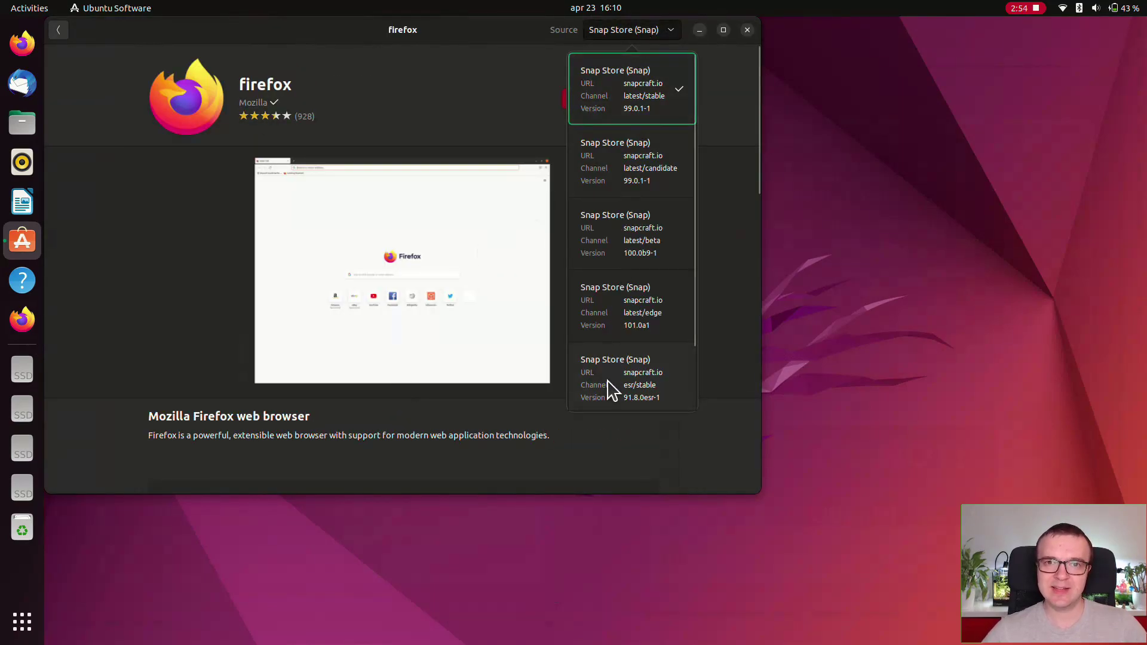
click(467, 78)
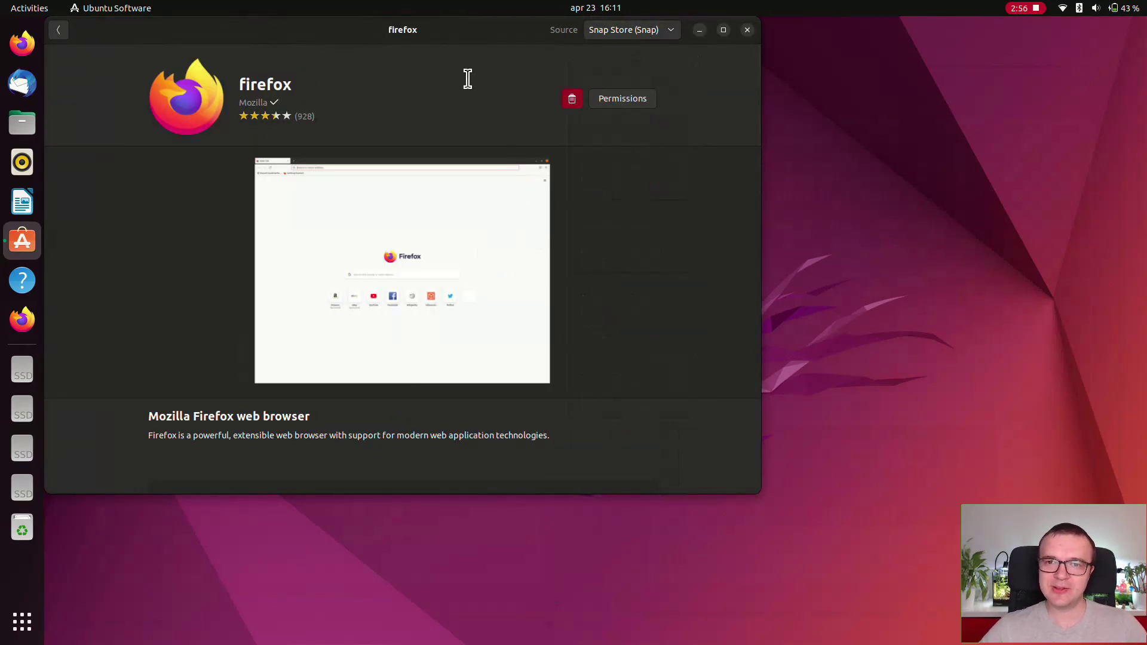
click(27, 49)
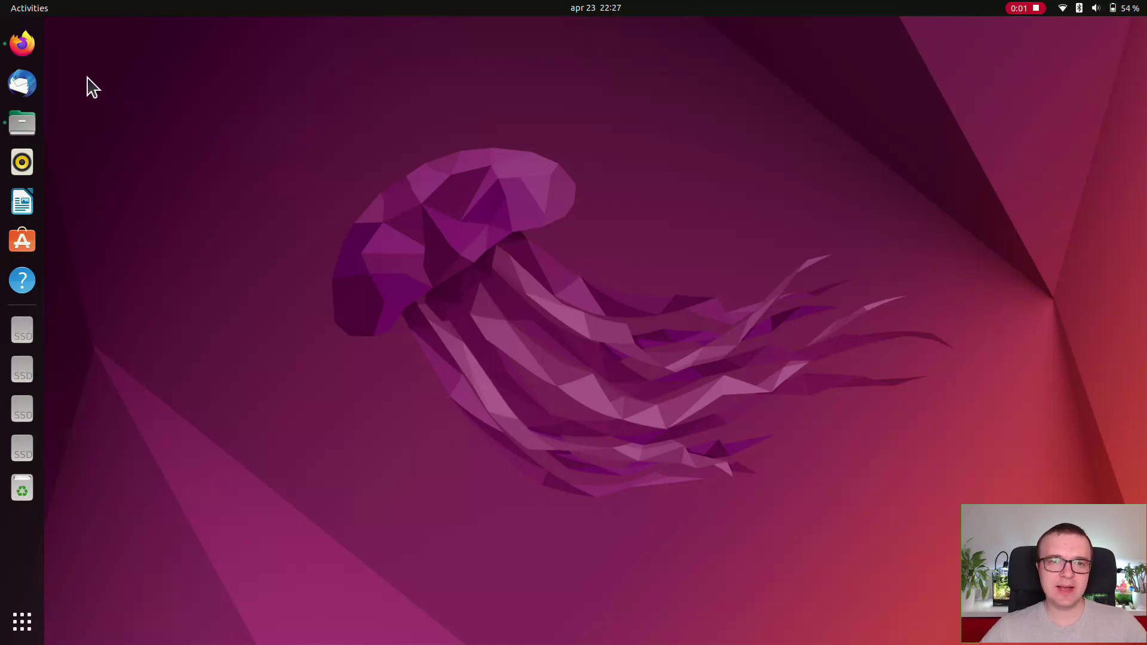
- Read snapcraft.io's About Snaps page down to the footer, then return to the top
click(31, 47)
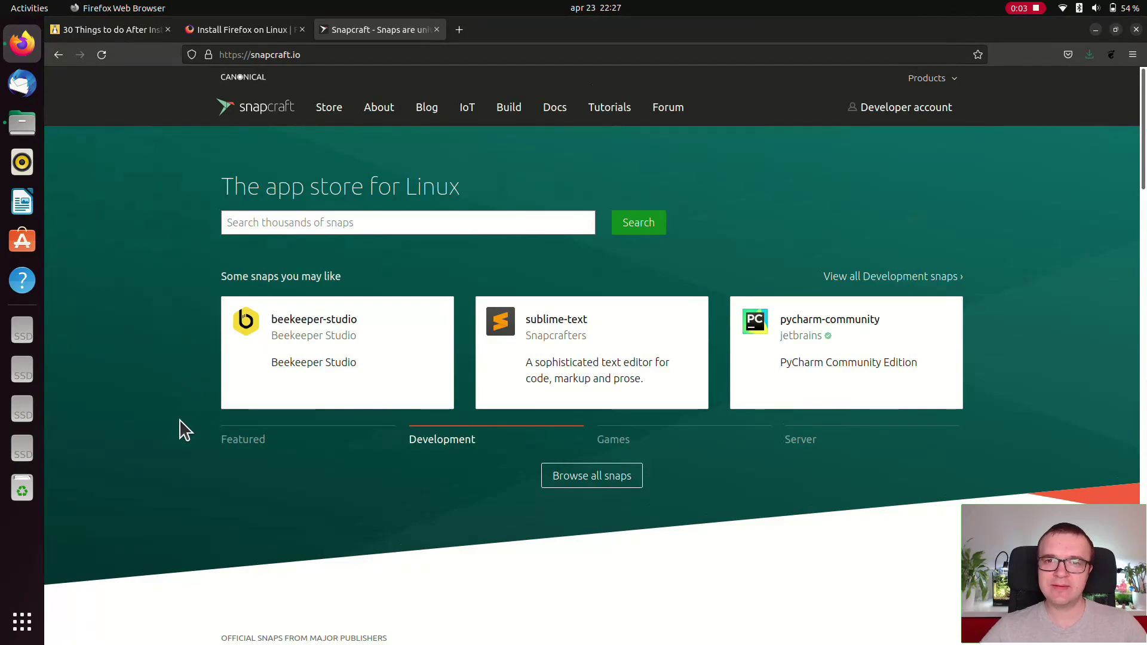
click(390, 109)
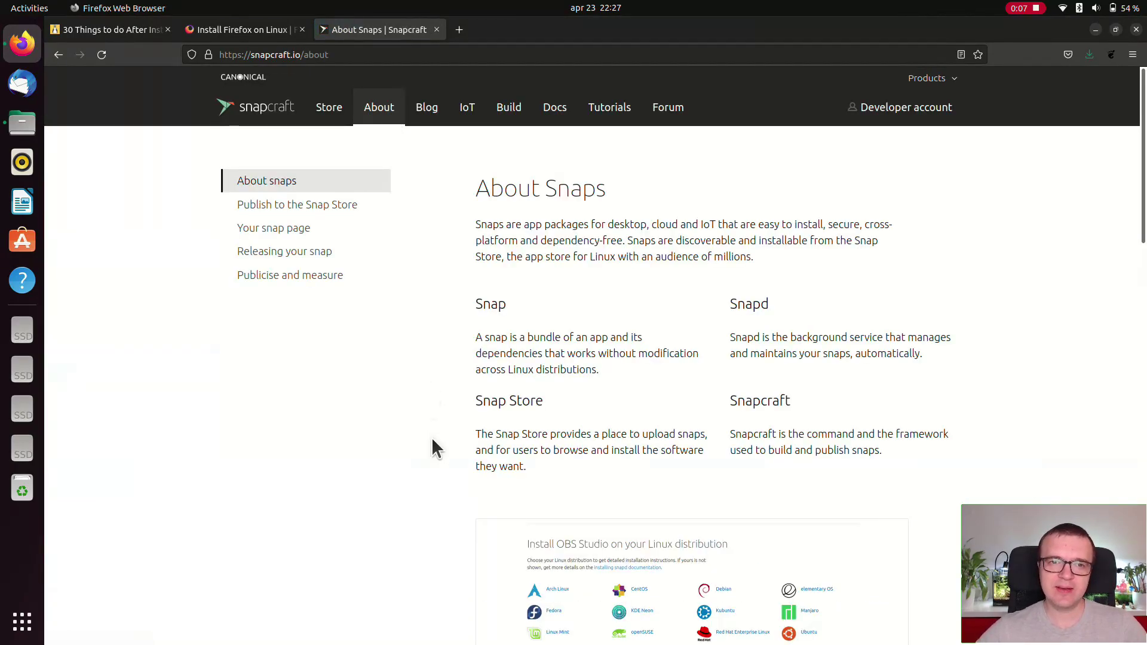
scroll(432, 448, down, 5)
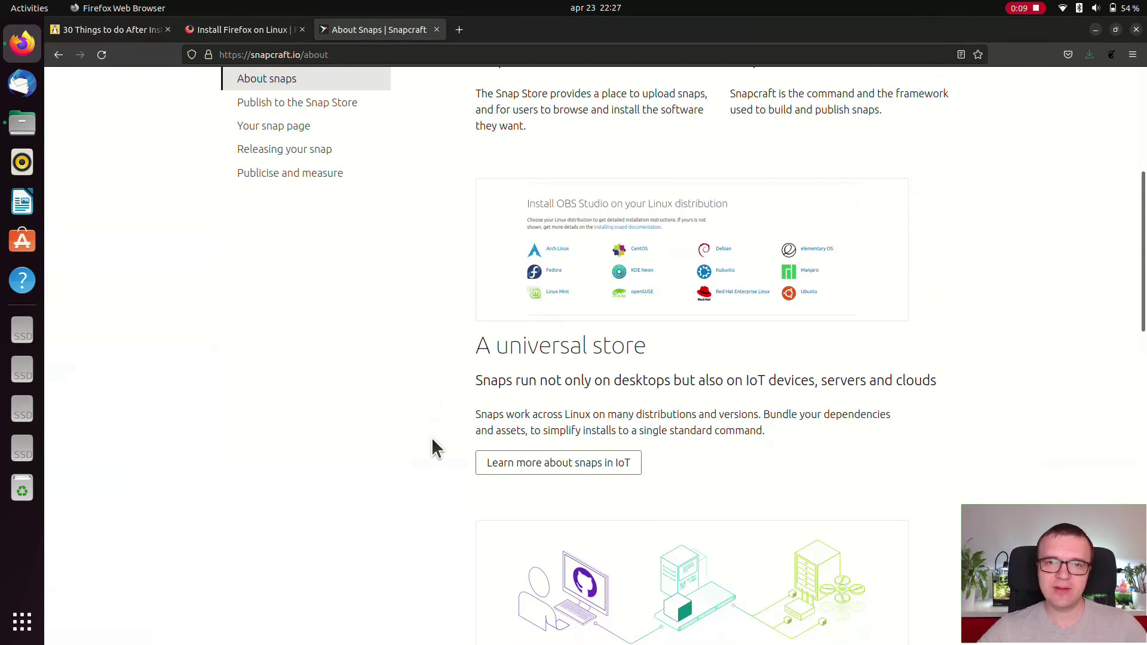
scroll(432, 448, down, 6)
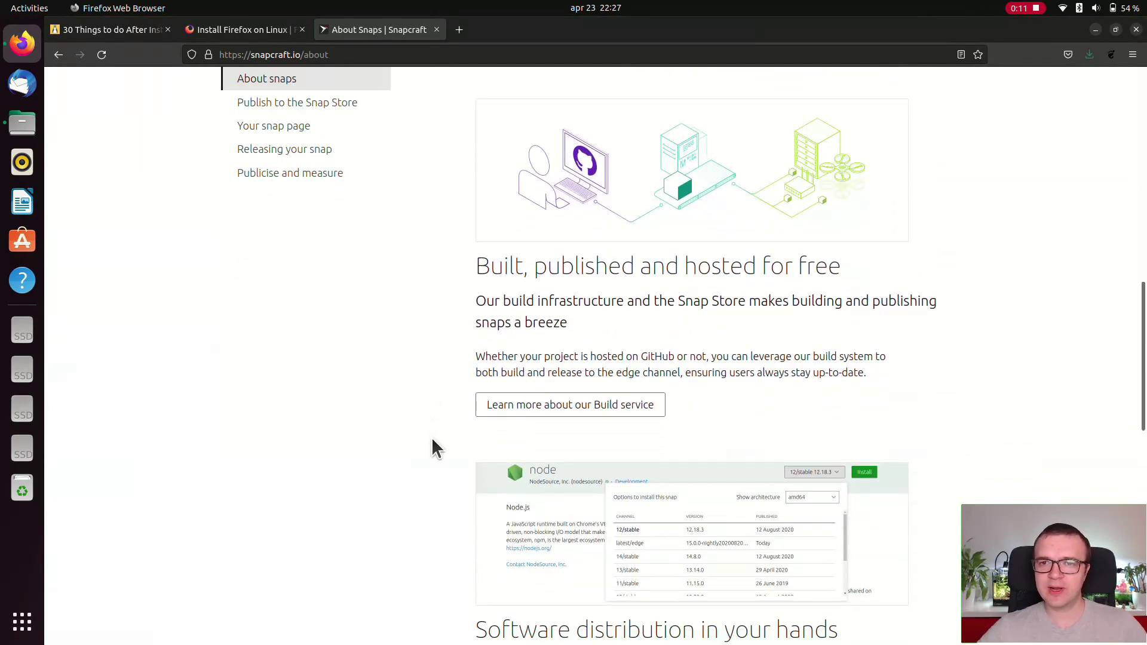
scroll(432, 448, down, 10)
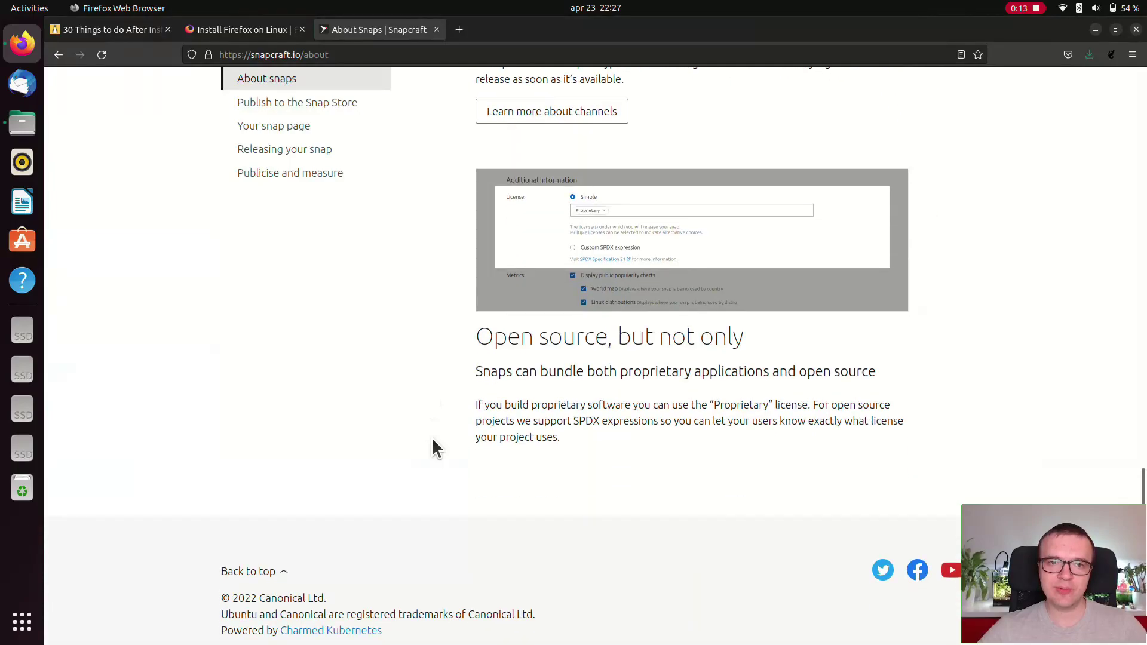
key(Home)
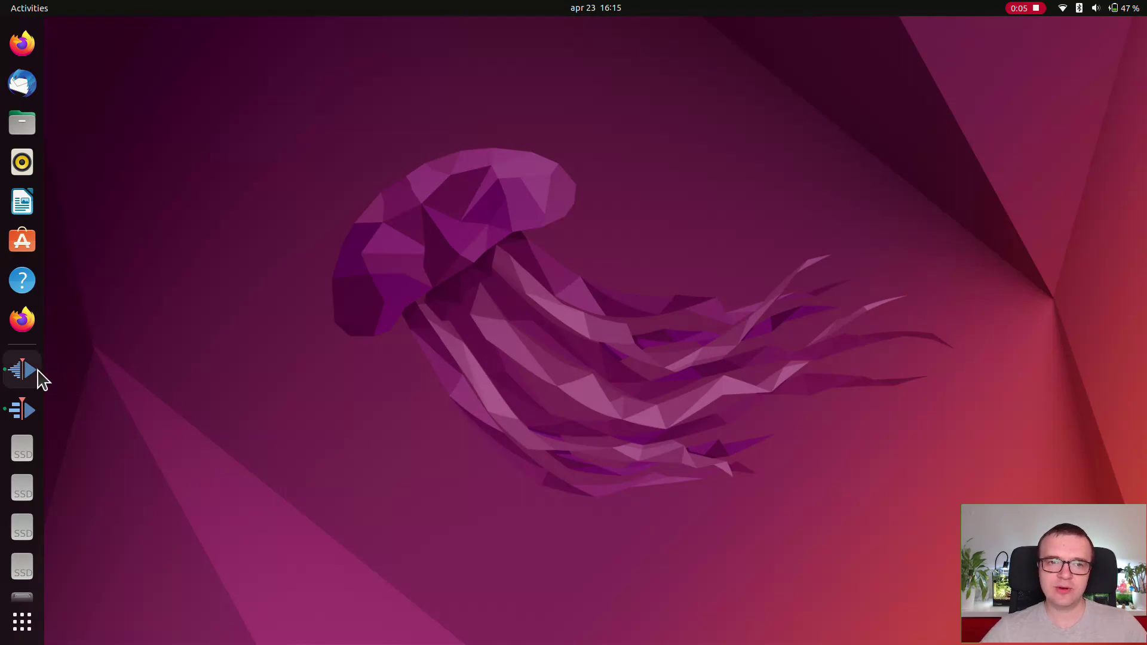
- Launch two Kdenlive instances and switch between their windows to compare them
click(22, 371)
click(22, 410)
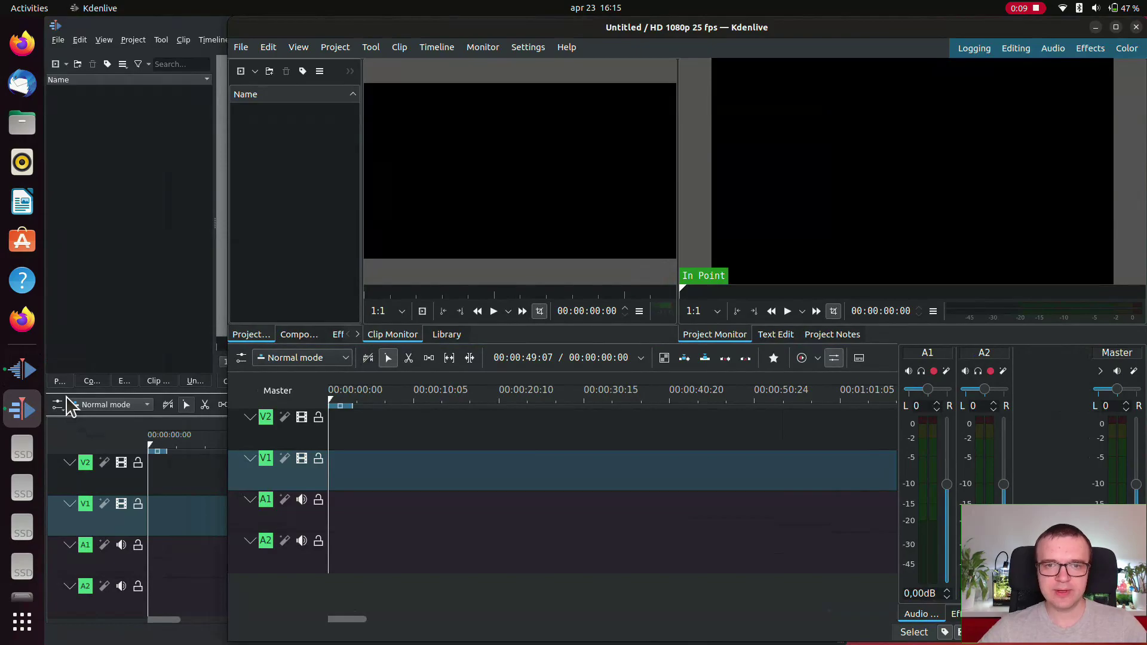
click(163, 287)
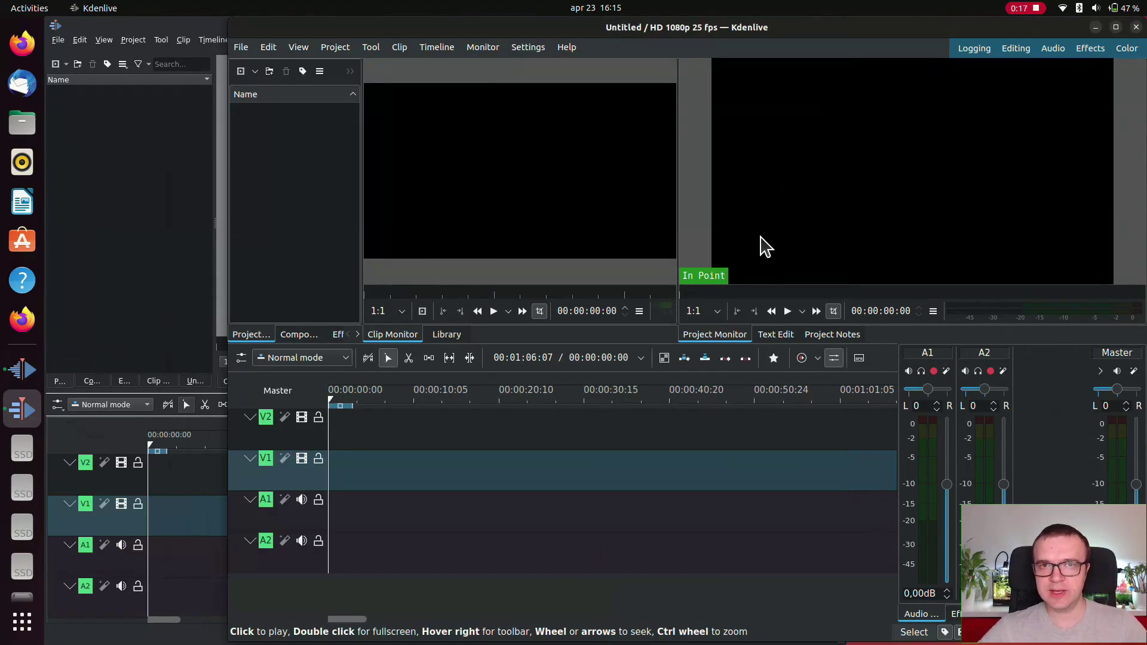
click(163, 251)
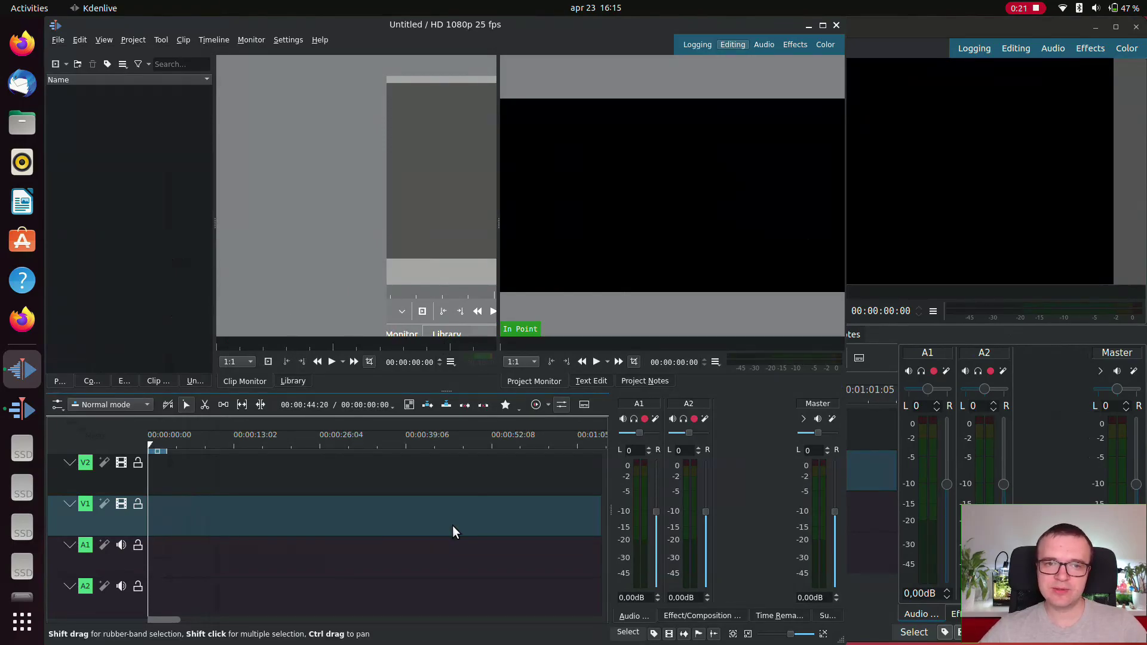
click(897, 33)
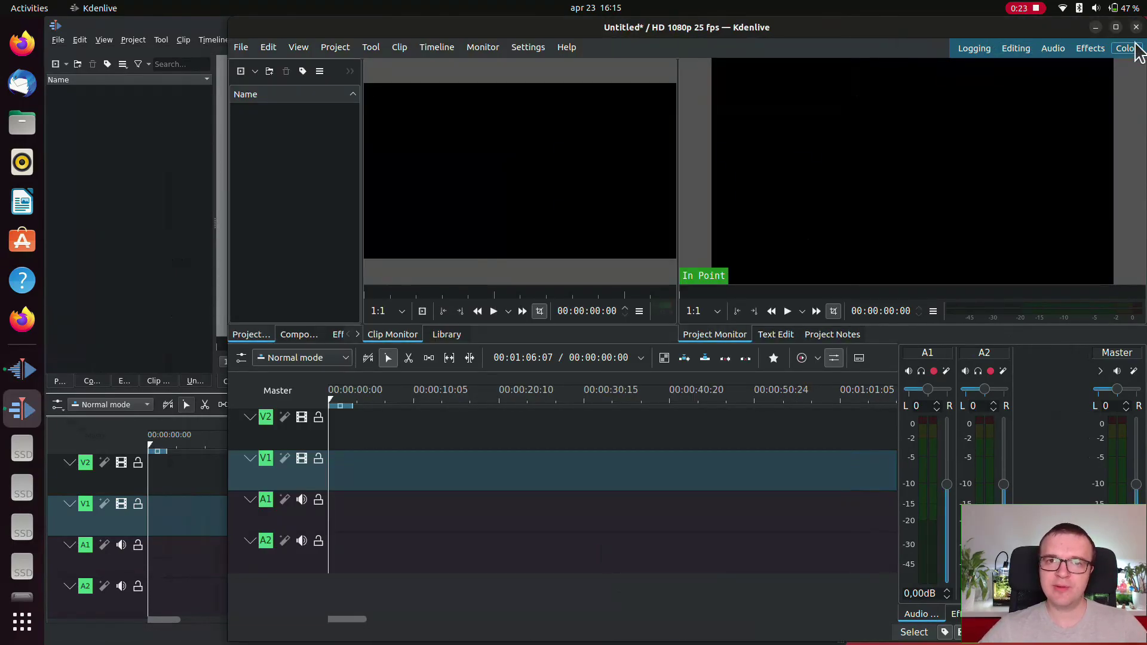
- Show one Kdenlive window's About box and move it off to the right
click(565, 48)
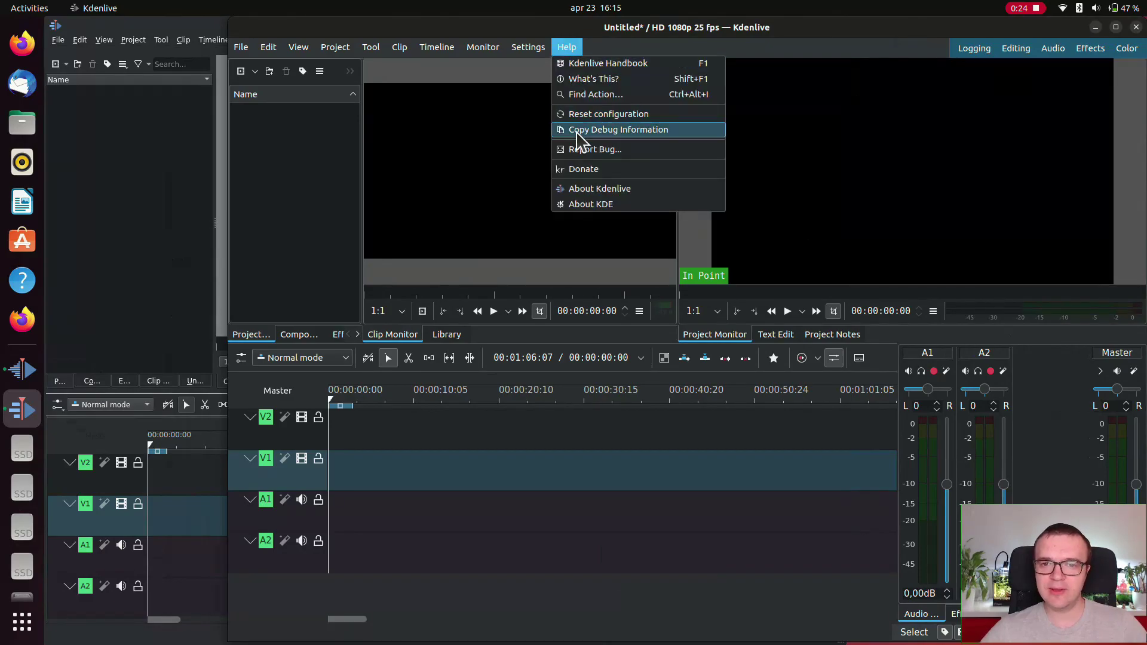
click(610, 190)
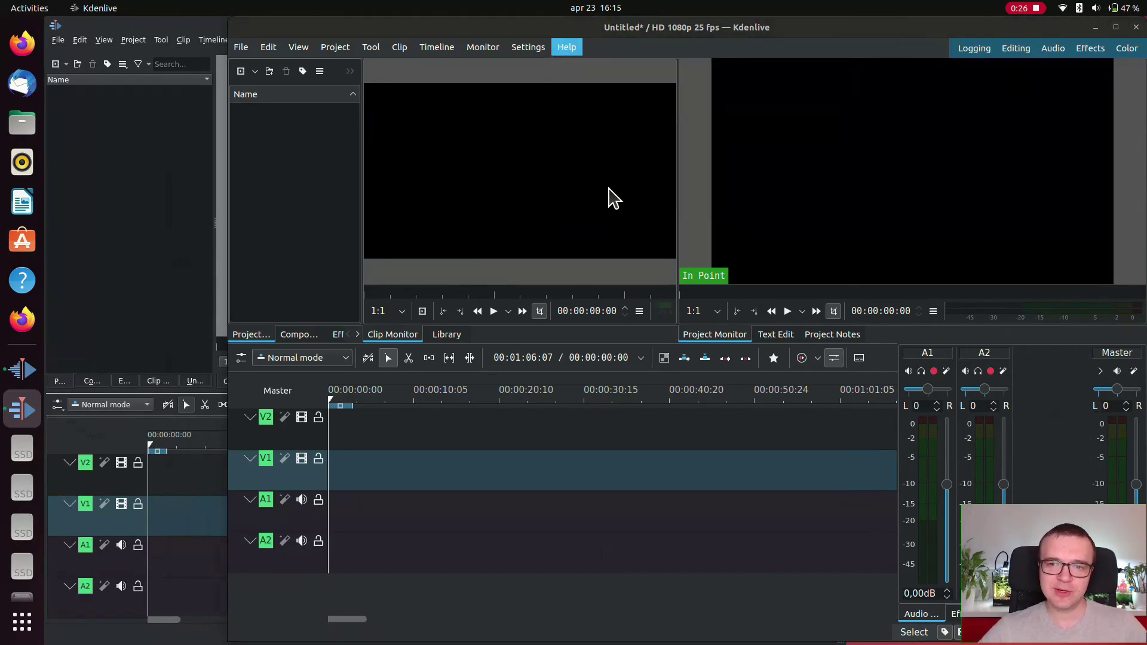
click(135, 235)
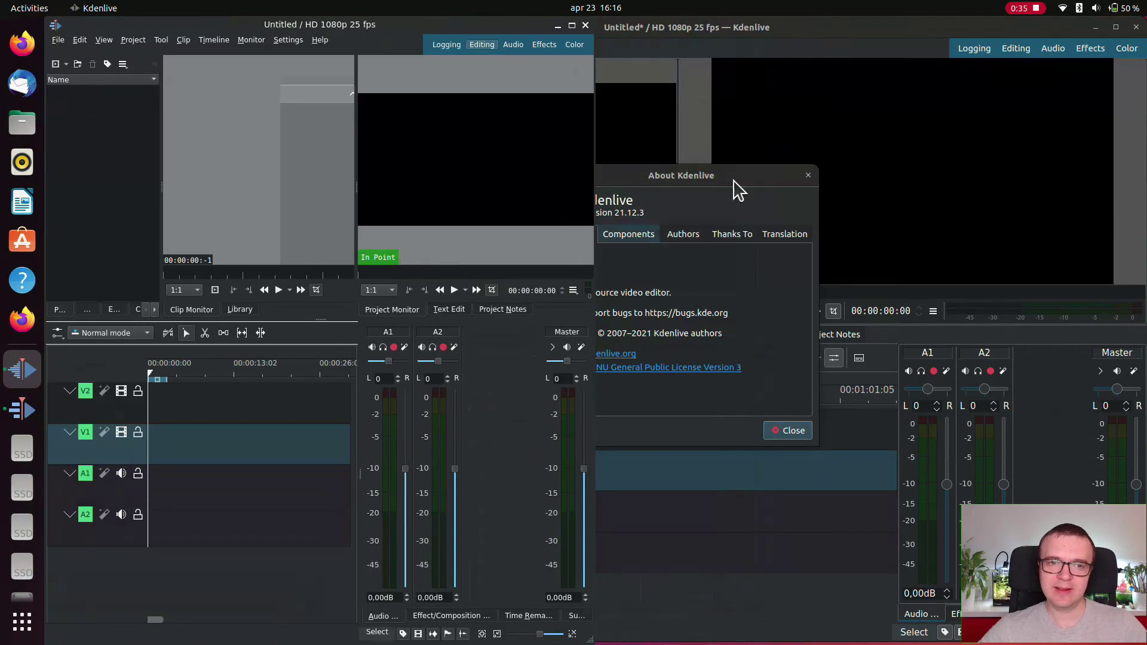
click(749, 178)
drag(748, 178, 957, 174)
- Show the left Kdenlive window's About box to compare versions
click(128, 221)
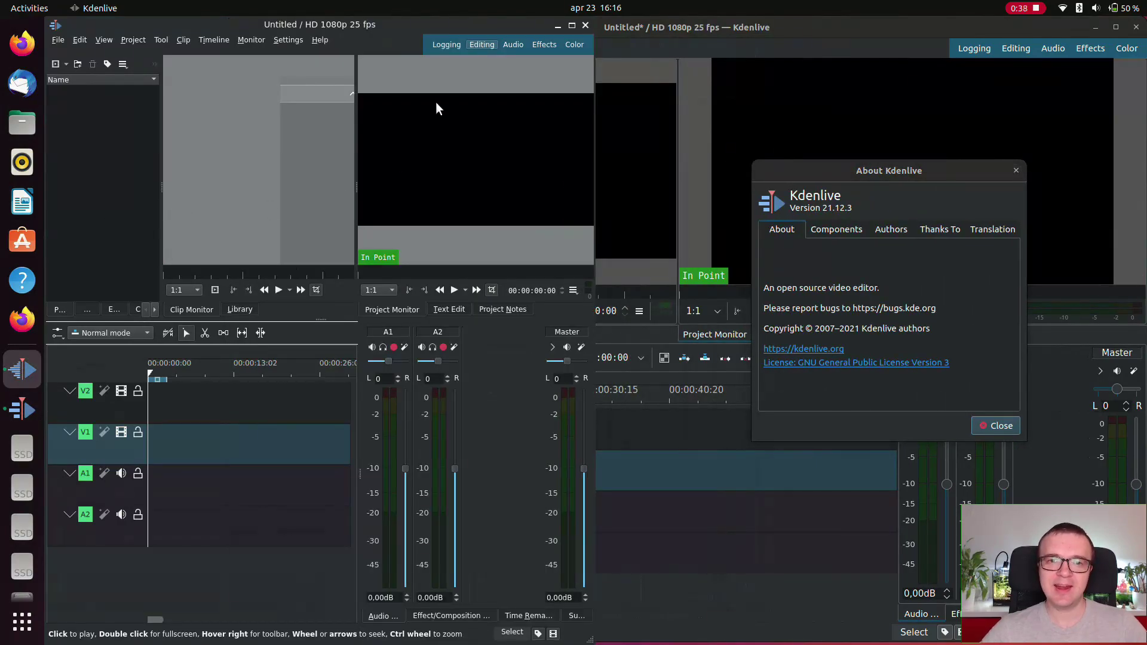
click(320, 40)
click(338, 141)
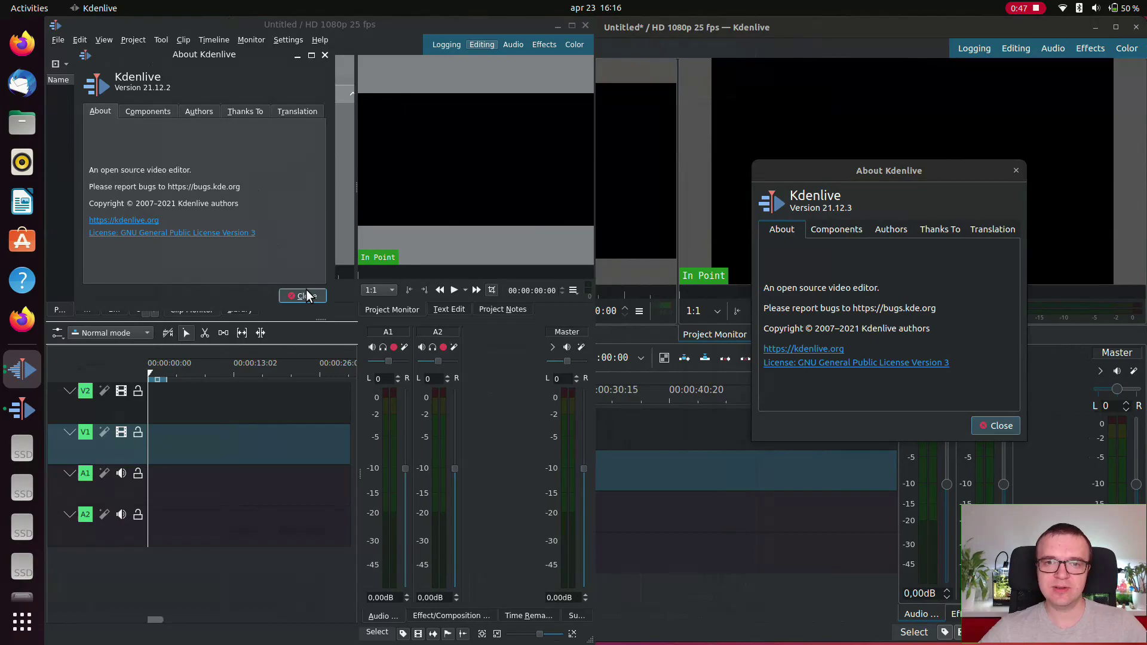
- Close both About boxes and both Kdenlive windows without saving the project
click(303, 295)
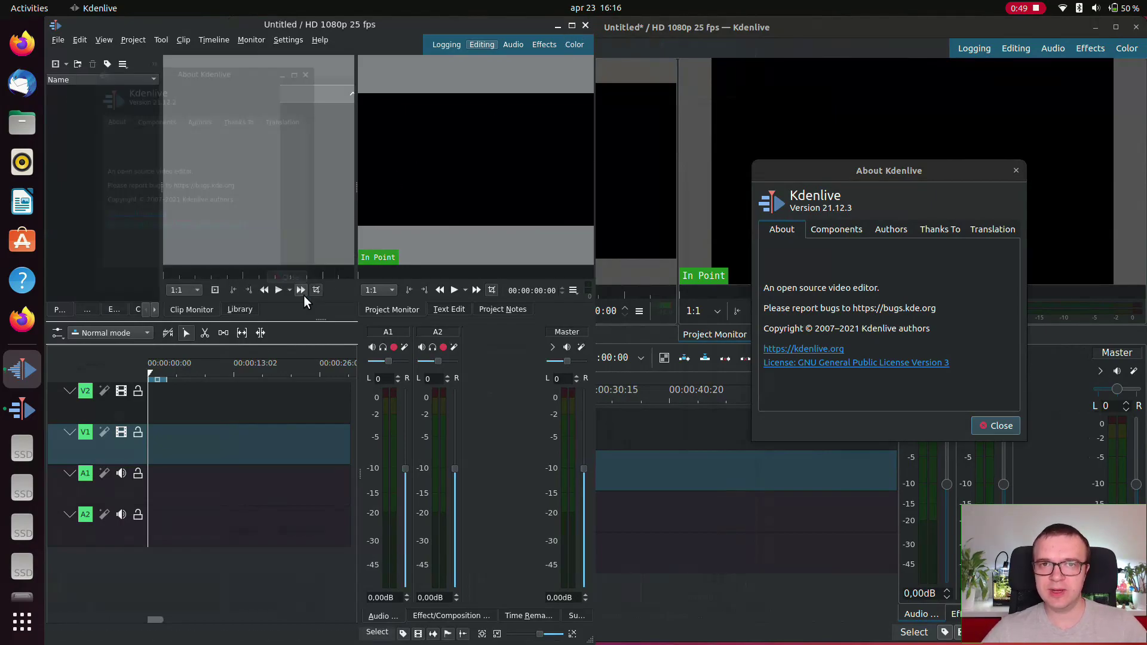
click(586, 25)
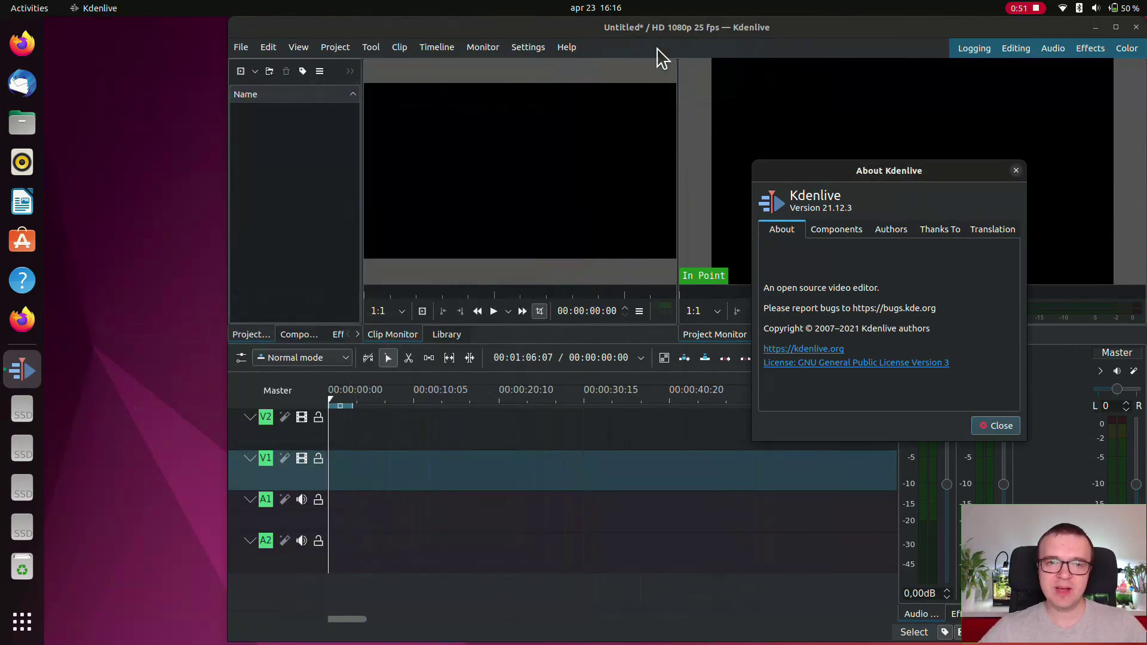
click(1005, 426)
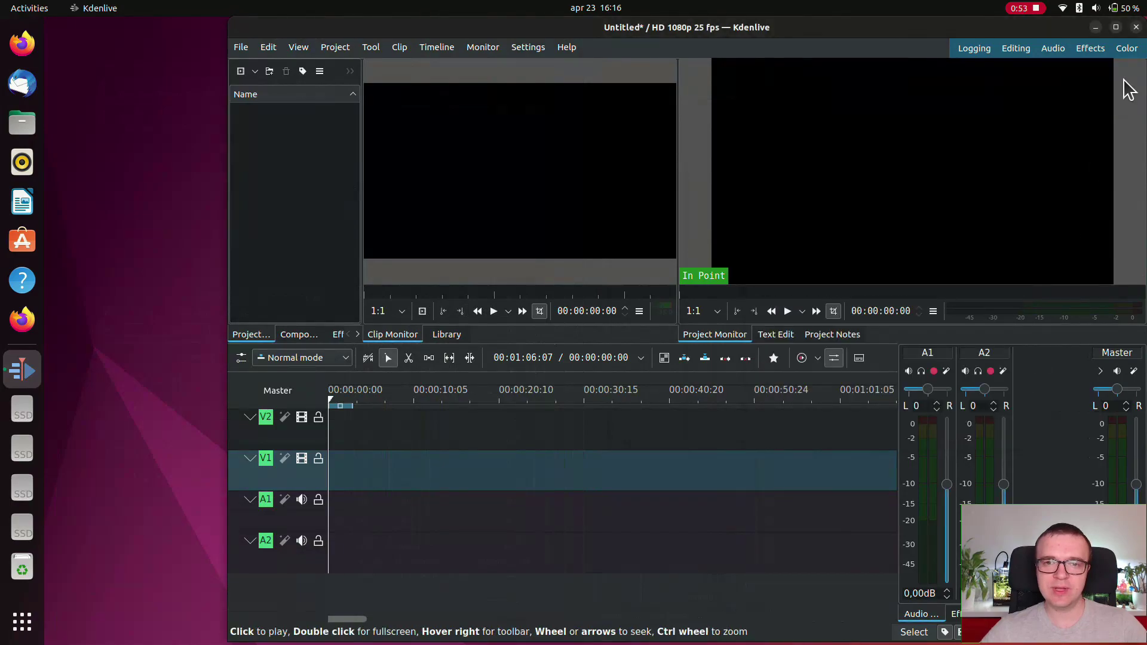
click(1136, 27)
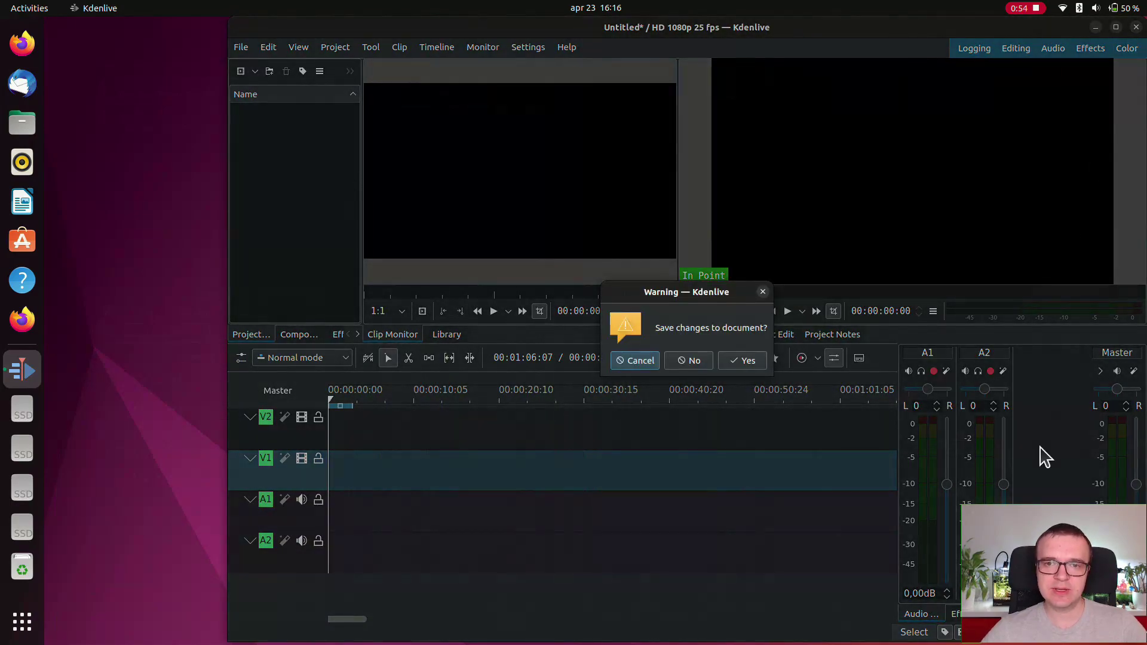
click(692, 363)
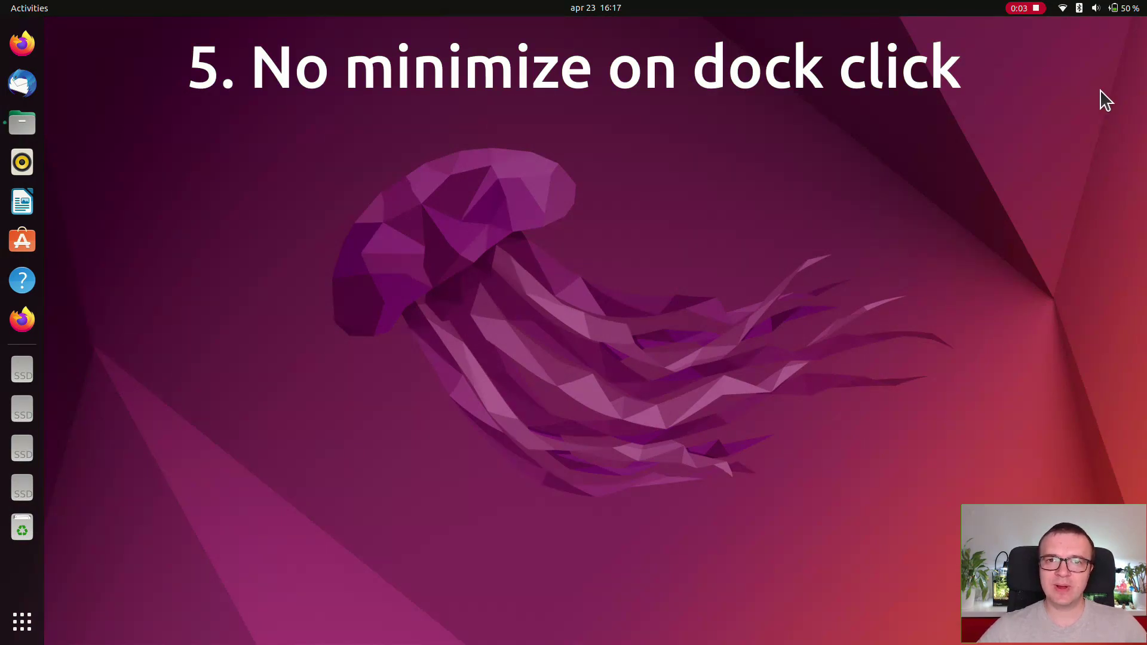
- Set Multitasking app switching to include current-workspace apps only, then minimize Settings
click(1115, 8)
click(1042, 170)
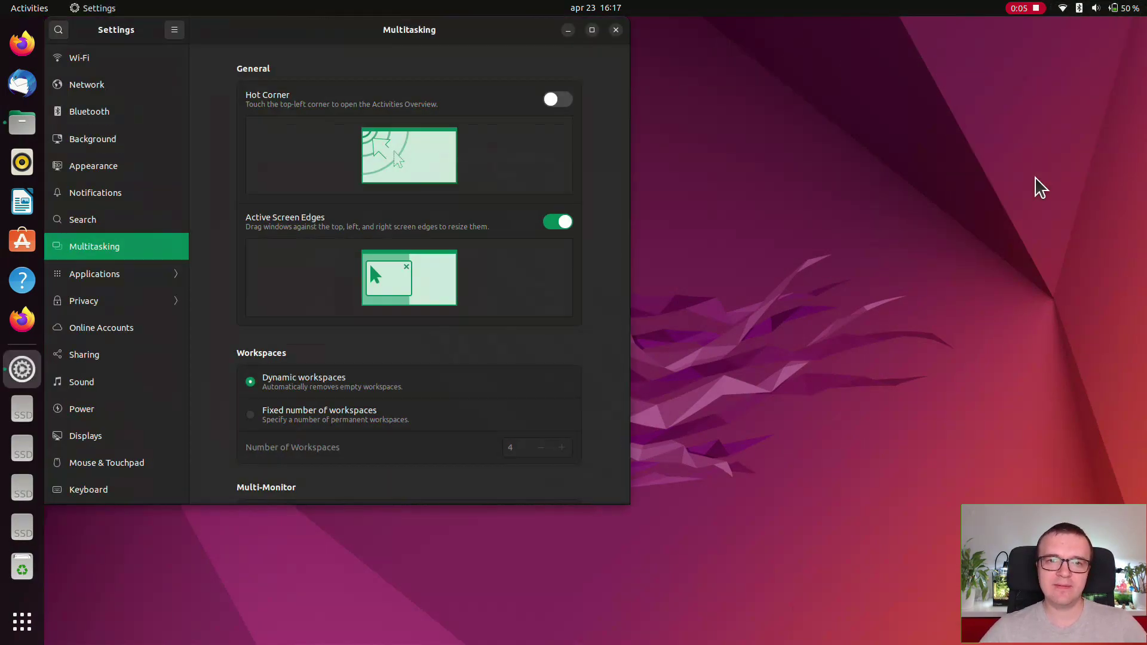
scroll(603, 302, down, 10)
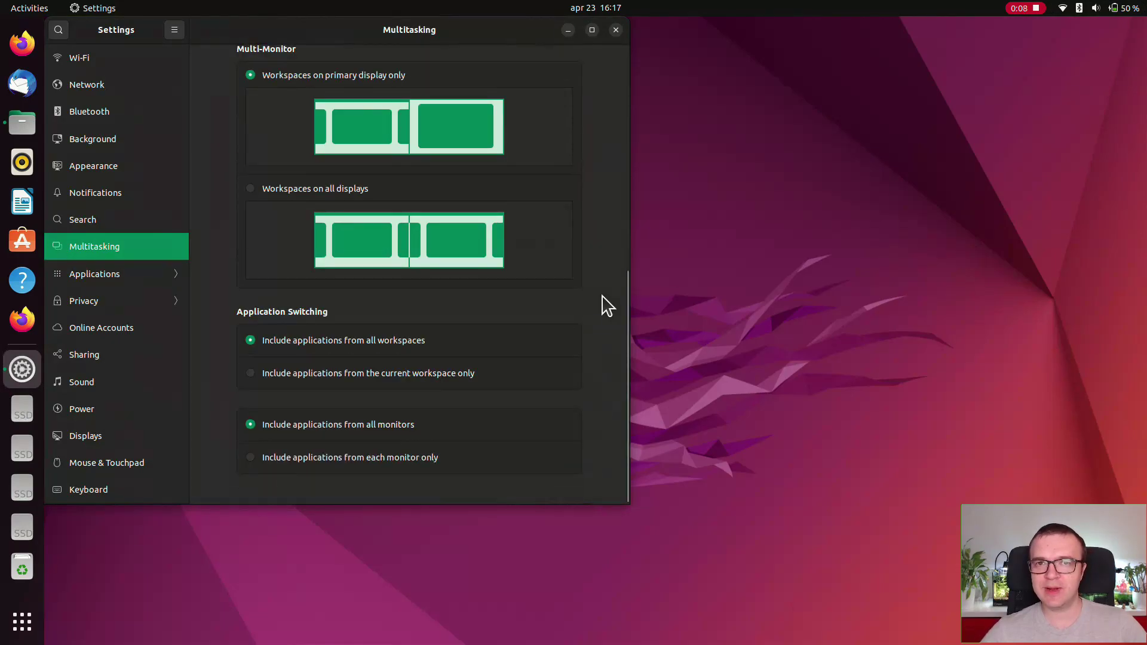
click(251, 374)
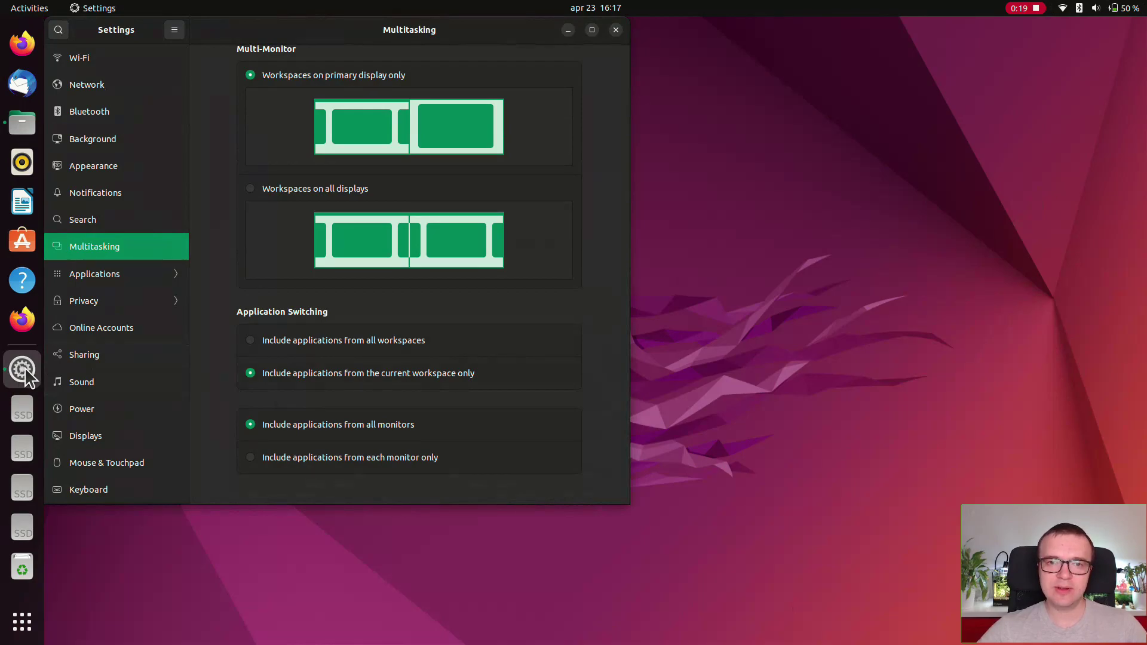
click(568, 30)
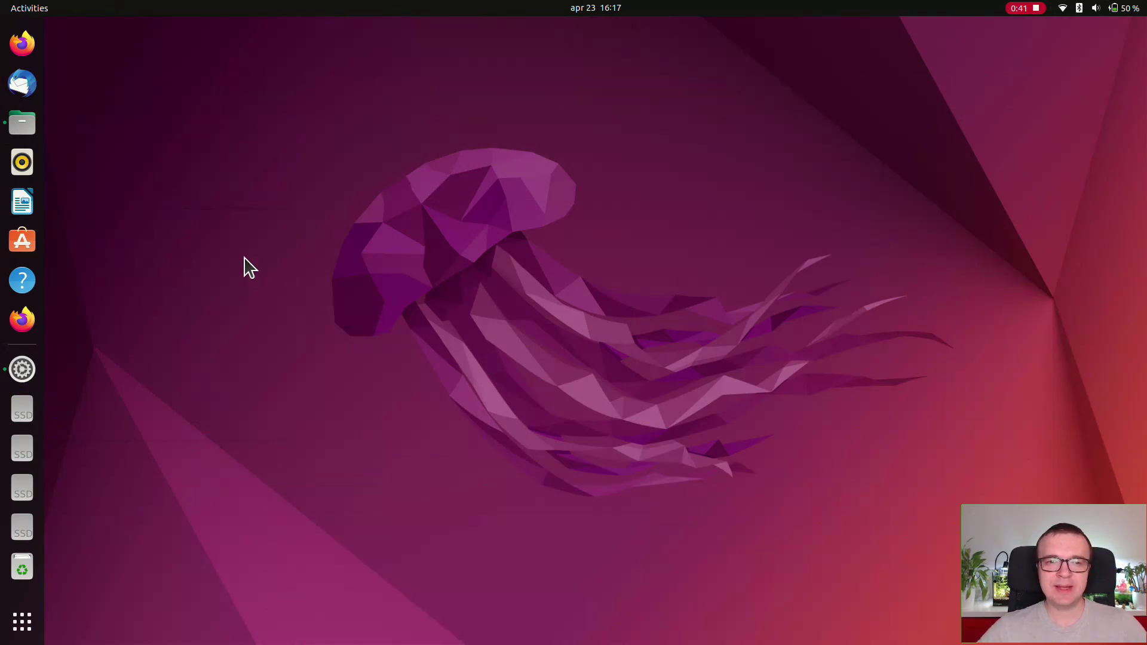
- Move the striped Cheese webcam preview to the screen centre, then close Cheese
click(18, 371)
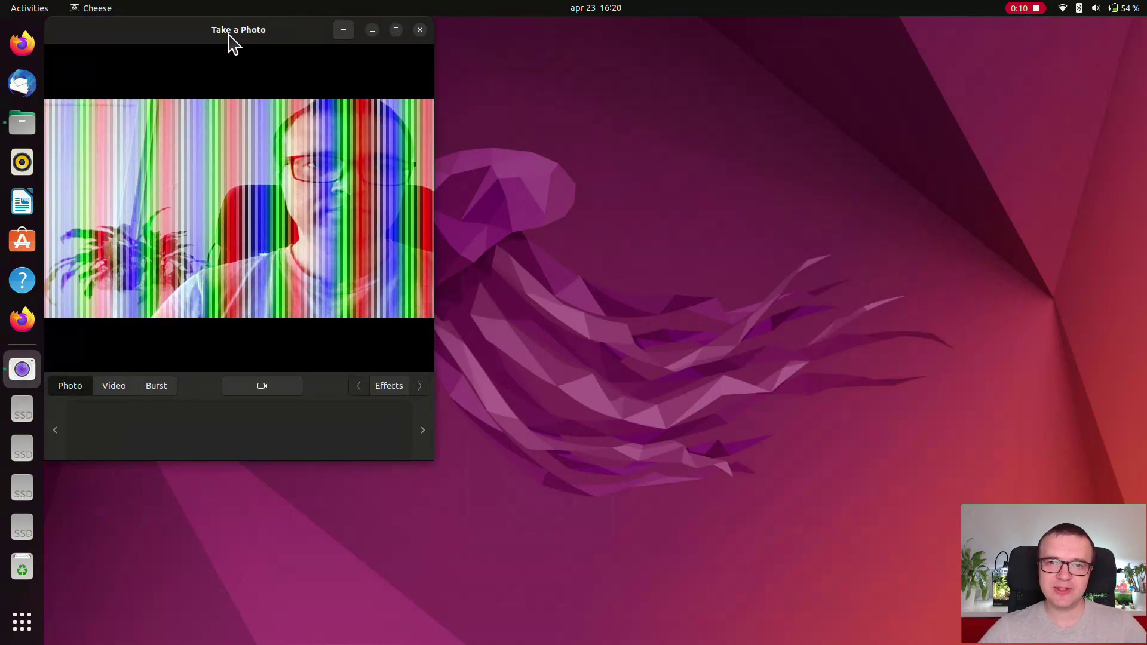
drag(230, 40, 596, 59)
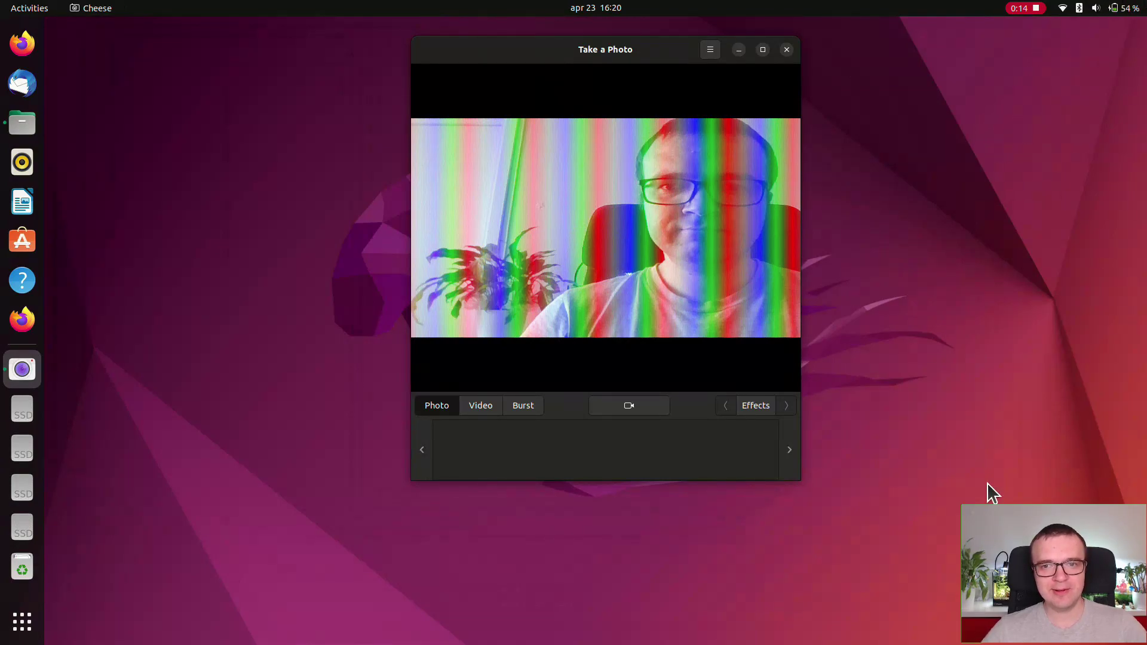
click(786, 50)
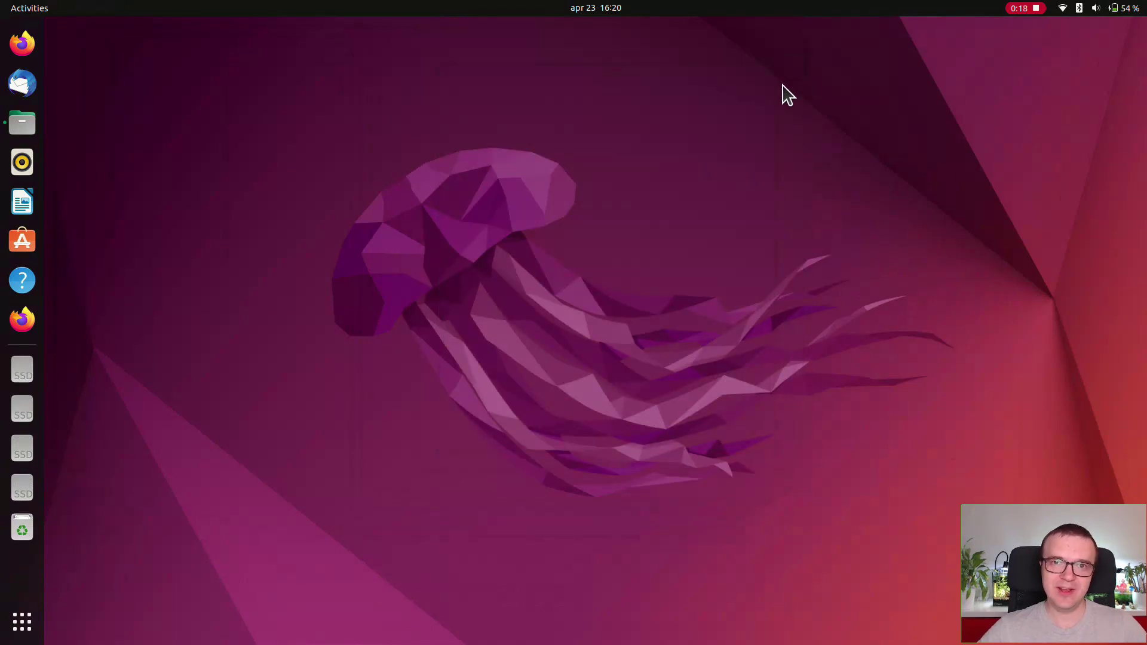
- Launch guvcview from the app grid, view its clean webcam image, and close it
click(7, 627)
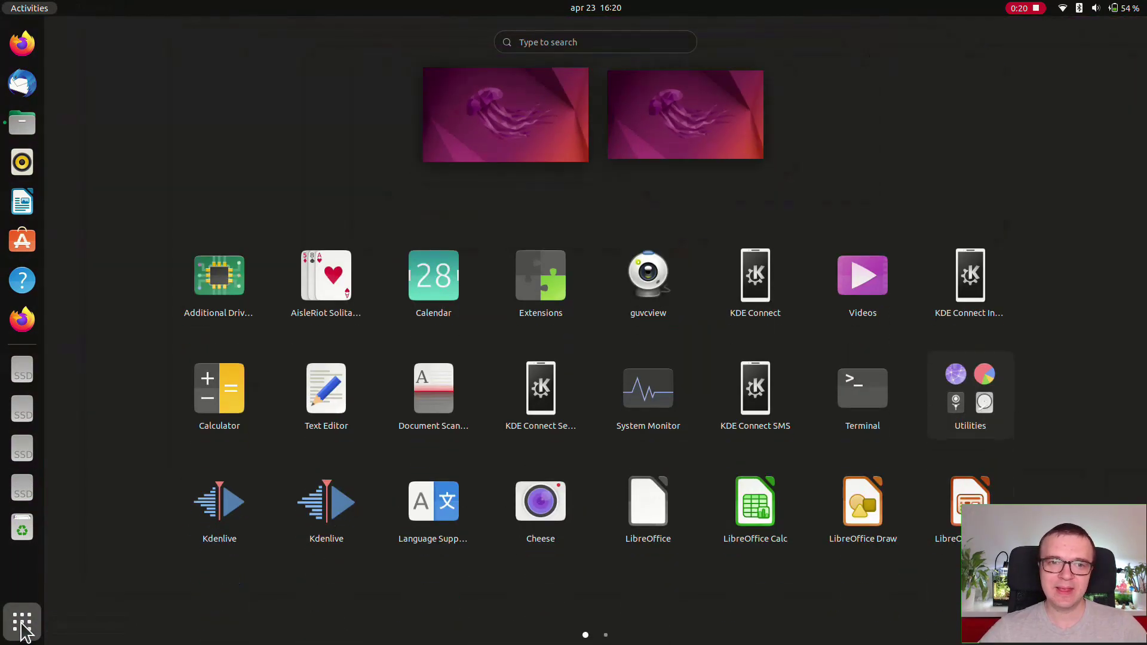
click(647, 275)
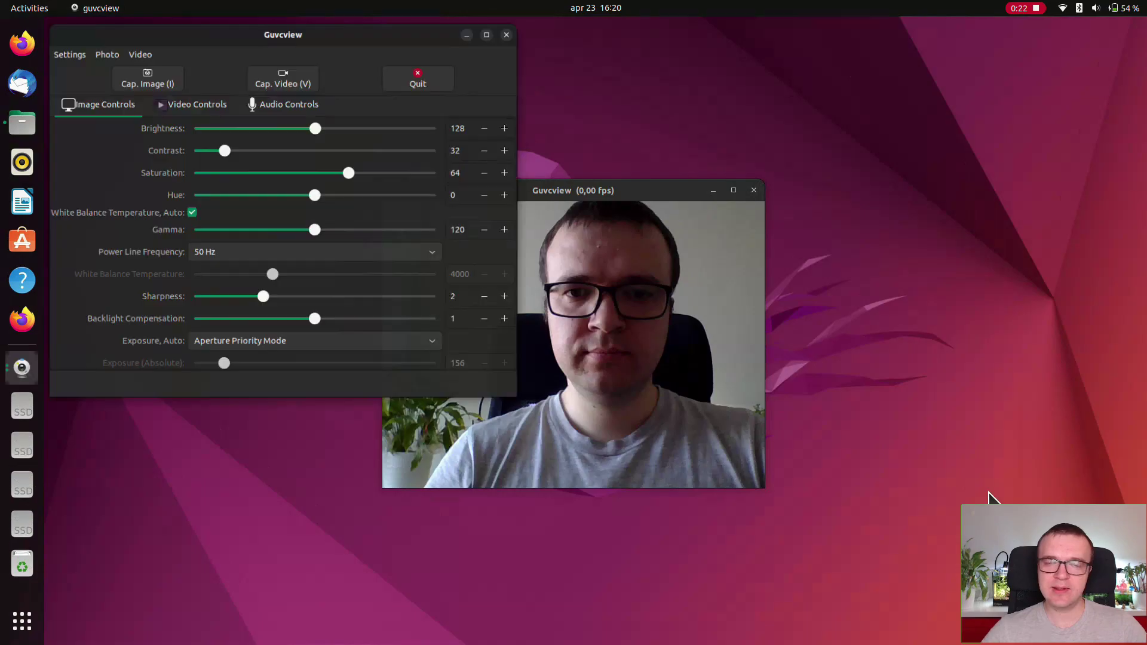
drag(673, 187, 687, 41)
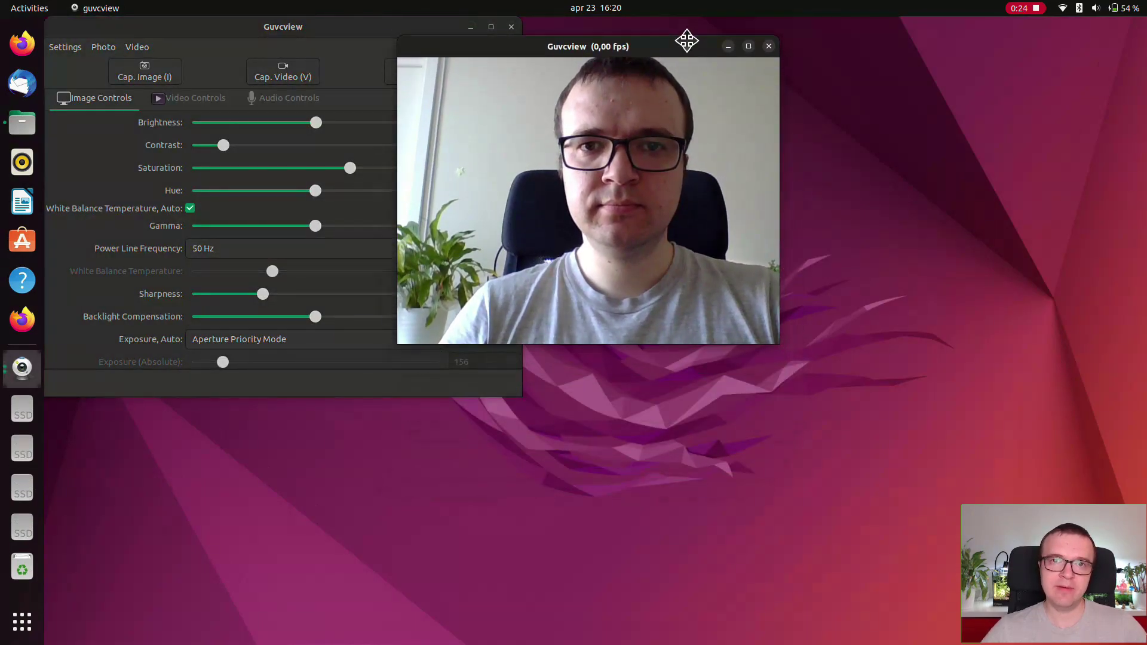
click(769, 47)
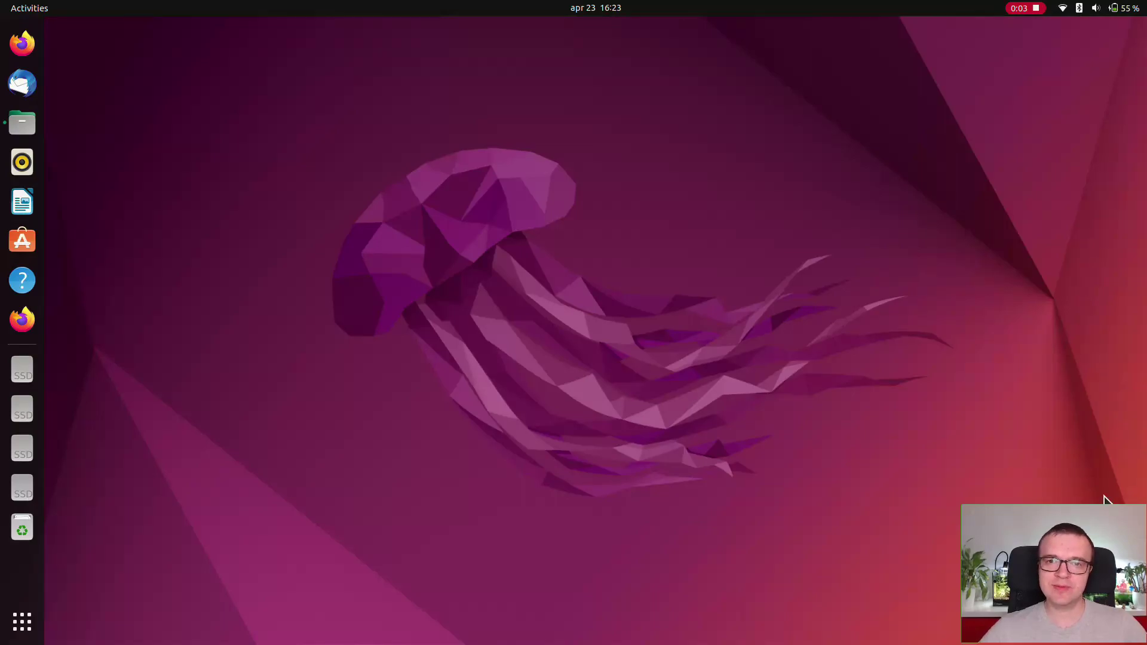
click(1065, 10)
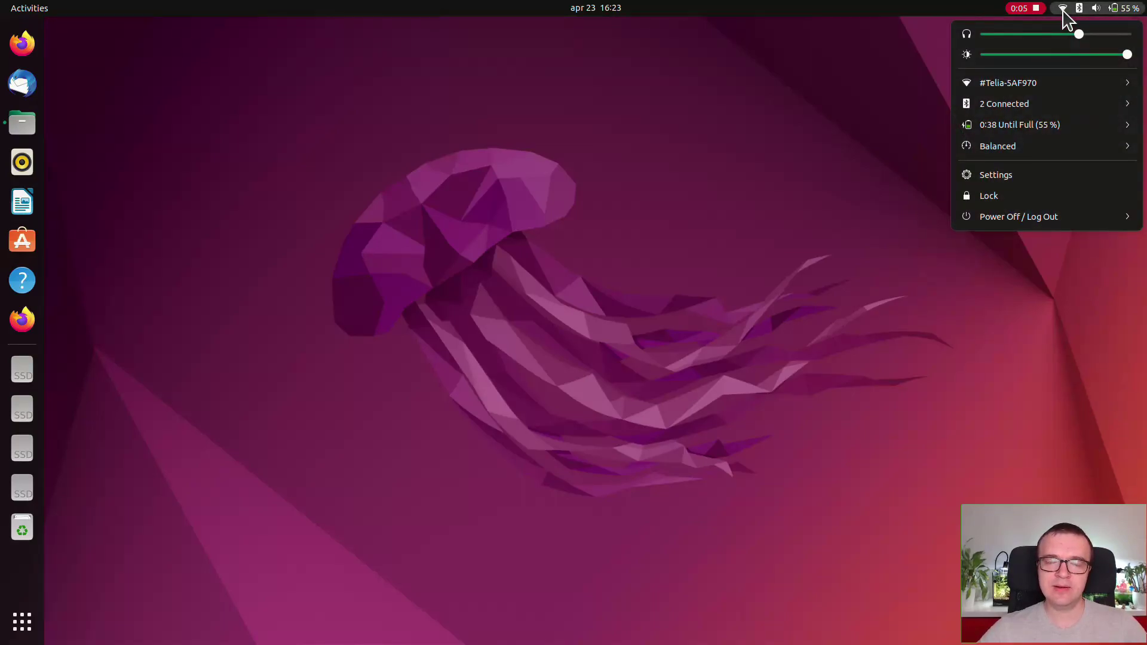
click(1023, 108)
click(1024, 108)
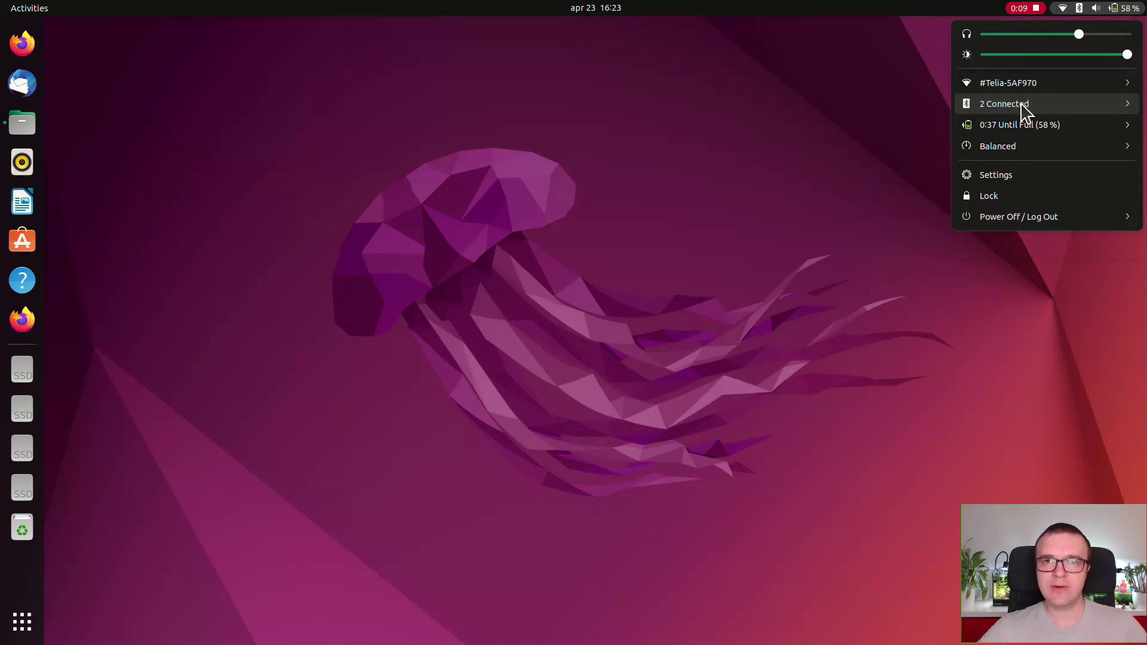
key(Escape)
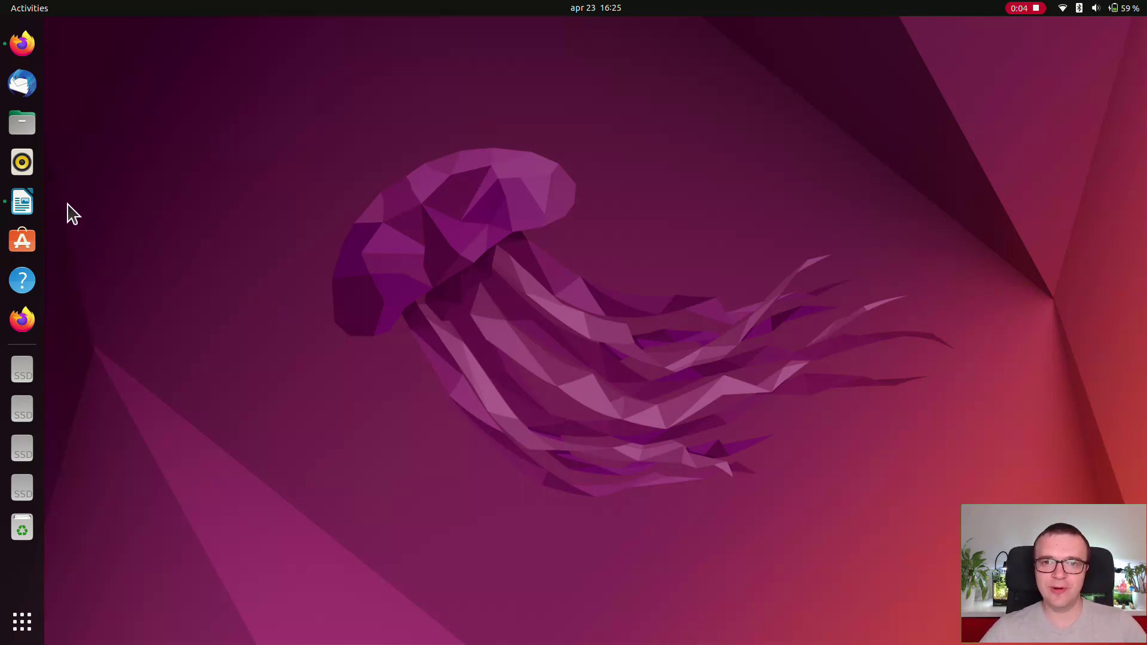
- Copy the Ubuntu 21.04 article's intro paragraph from Firefox and minimize the browser
click(22, 203)
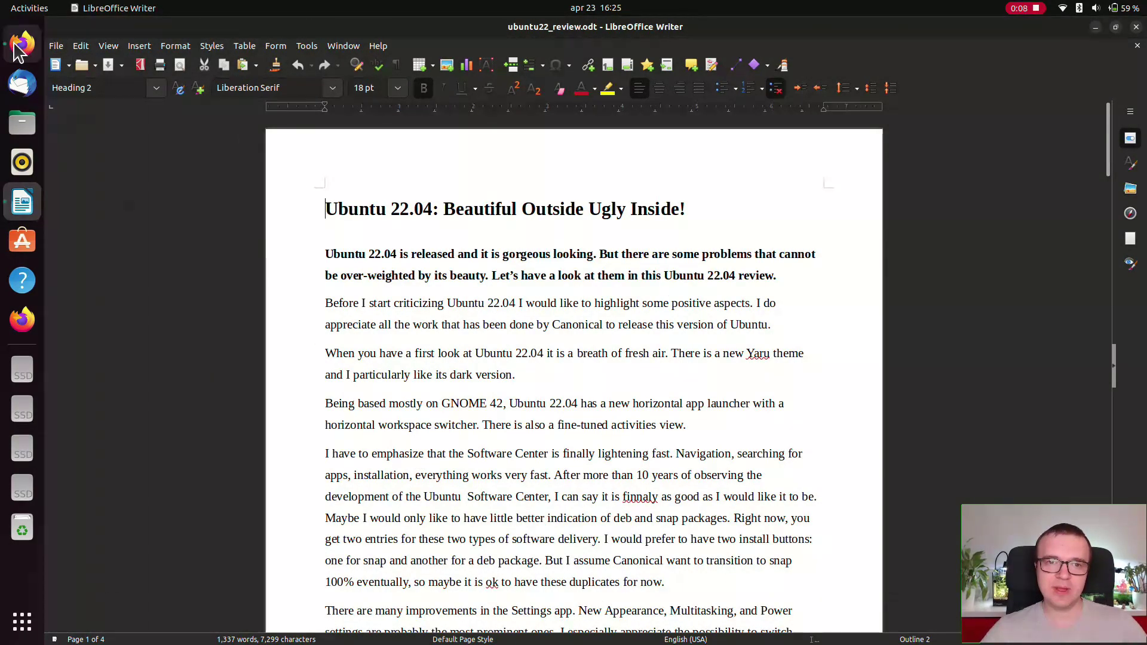
click(16, 45)
triple_click(461, 168)
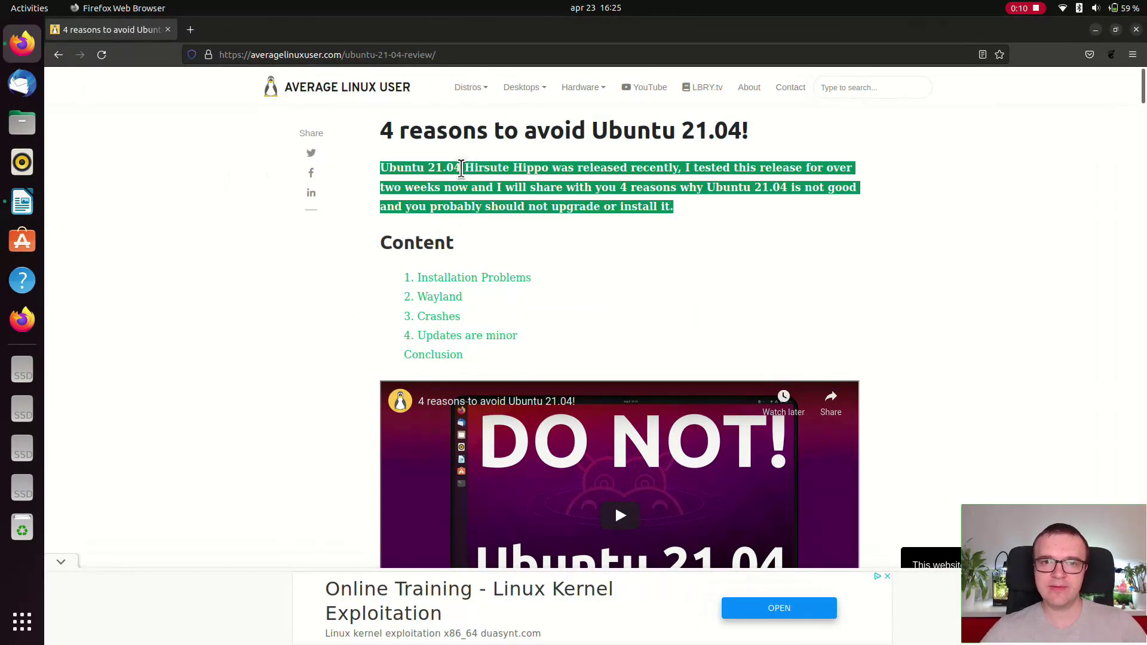
right_click(460, 168)
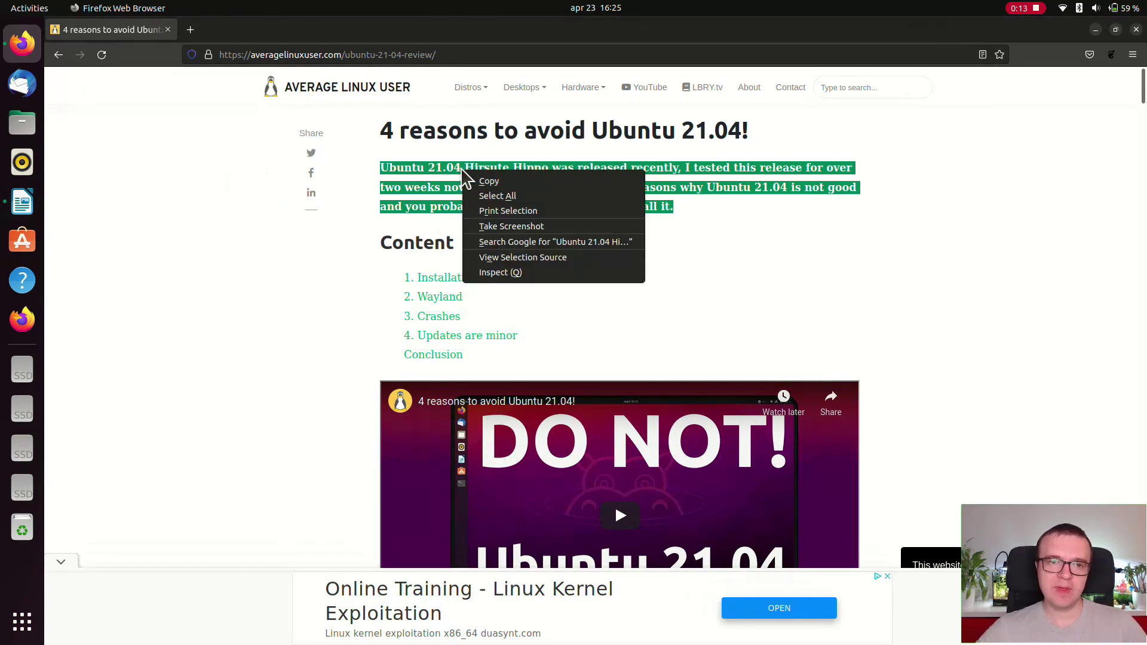
click(500, 181)
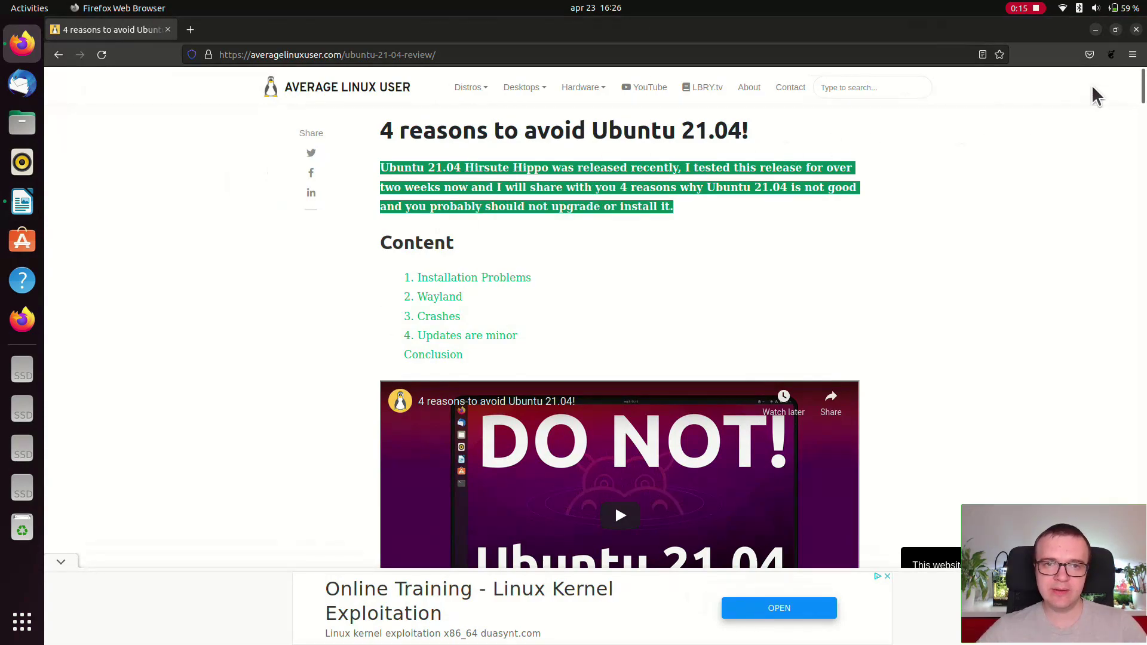
click(1136, 29)
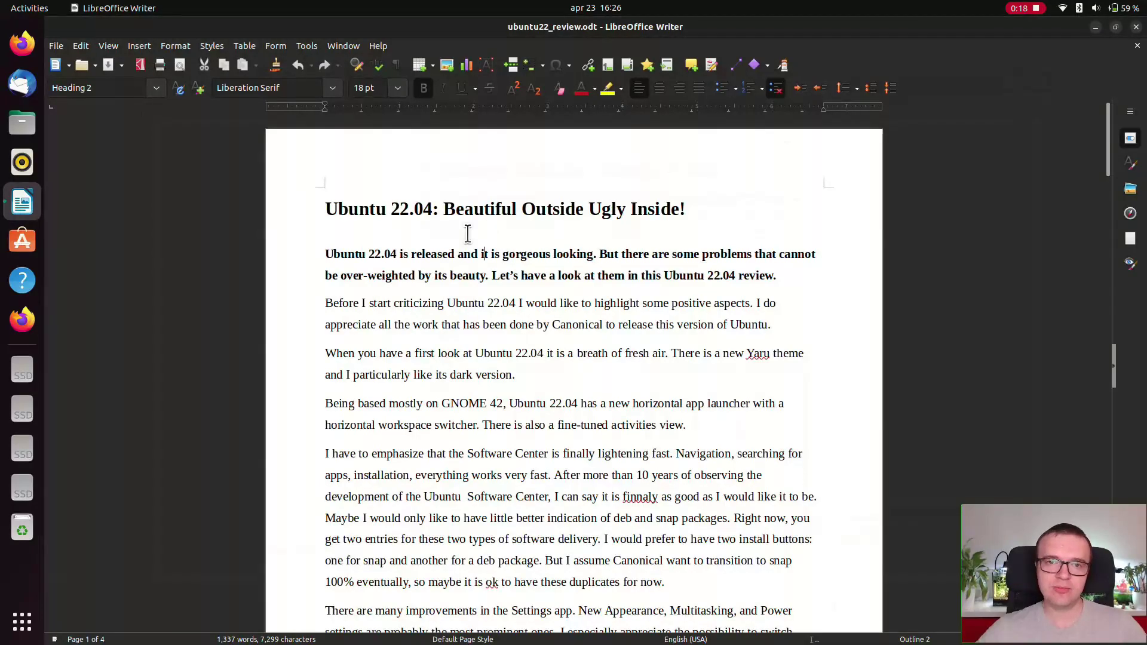
- Add an empty line above the bold intro in Writer and try pasting there
click(316, 253)
key(Return)
key(Up)
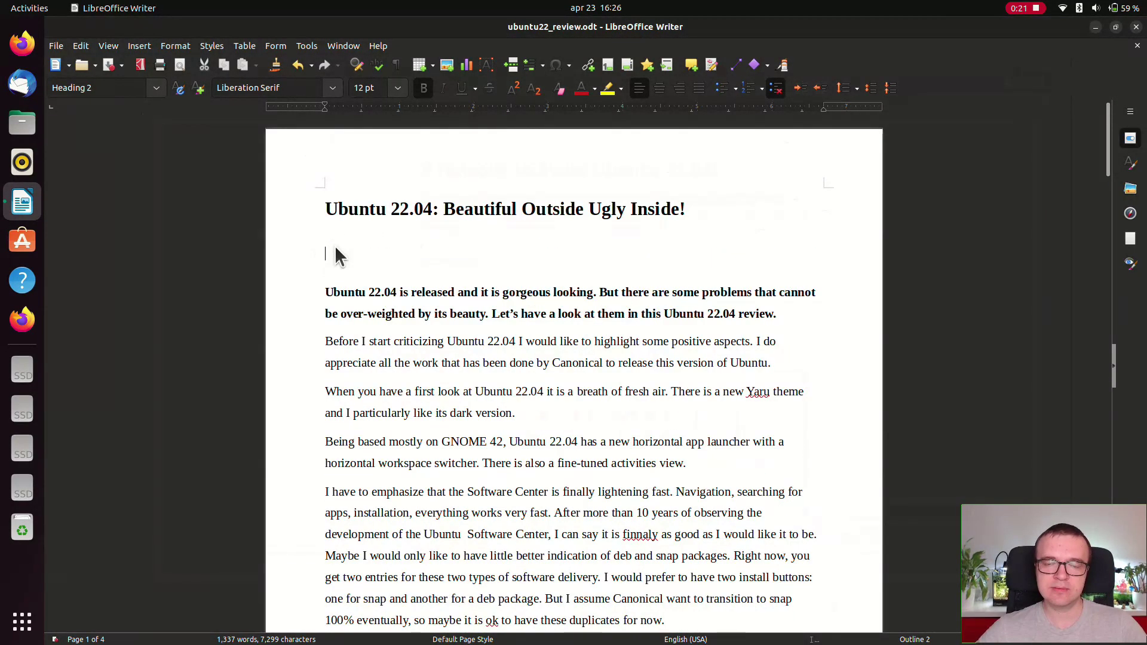
right_click(335, 248)
click(356, 255)
- Open a Terminal to test whether the clipboard content can be pasted
key(super)
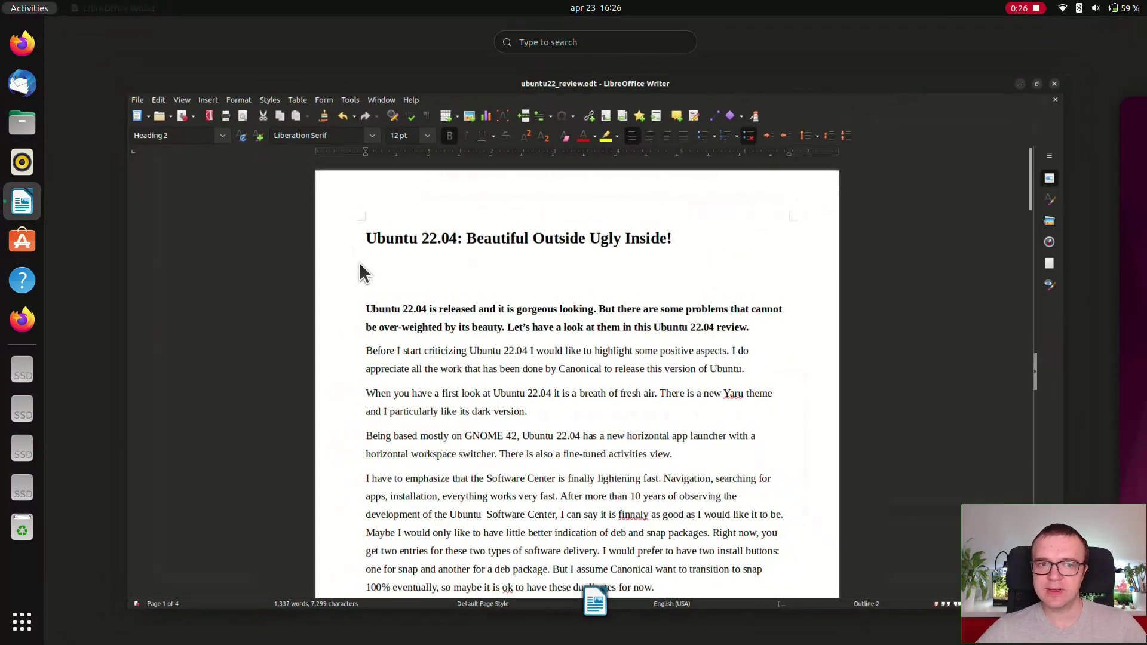
text(term)
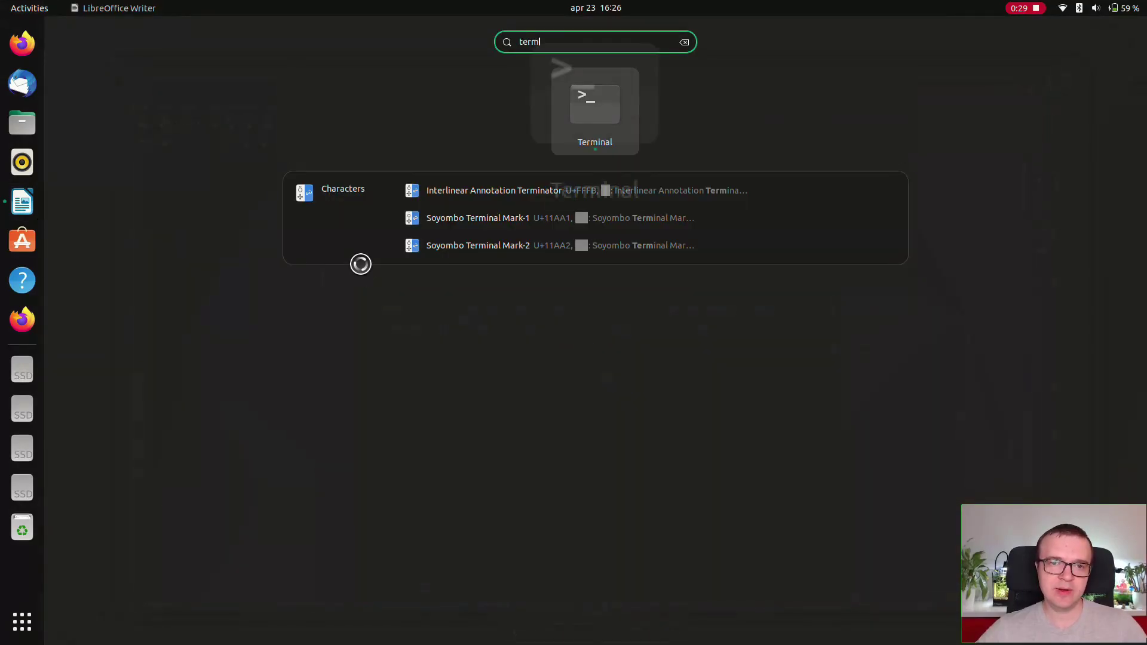
key(Return)
right_click(179, 116)
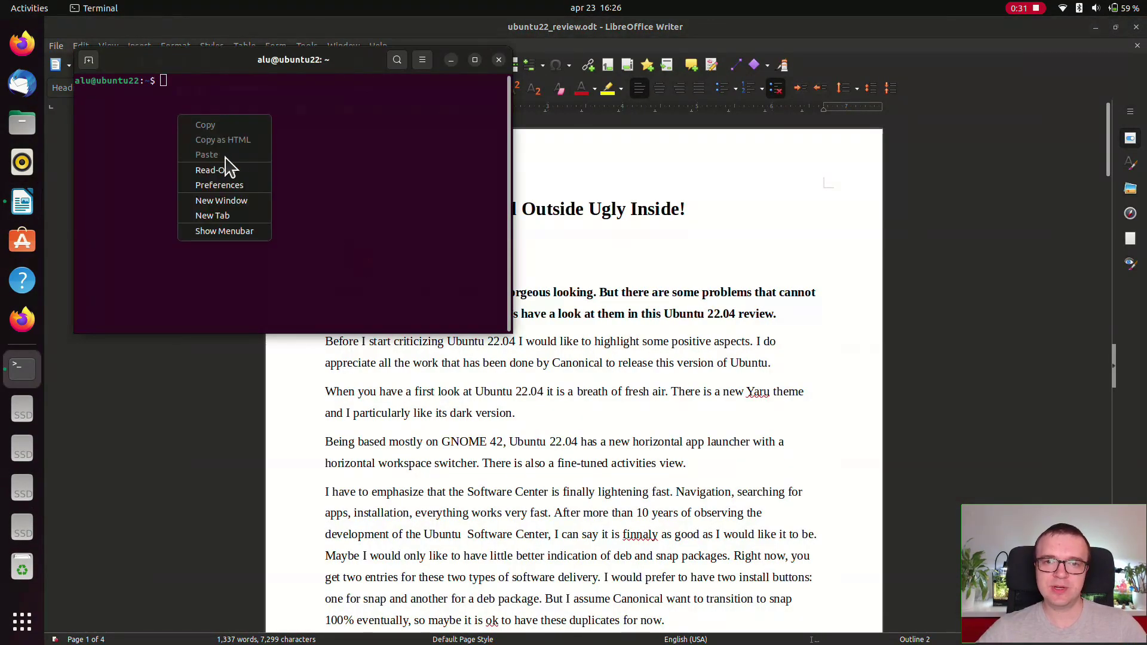
click(305, 178)
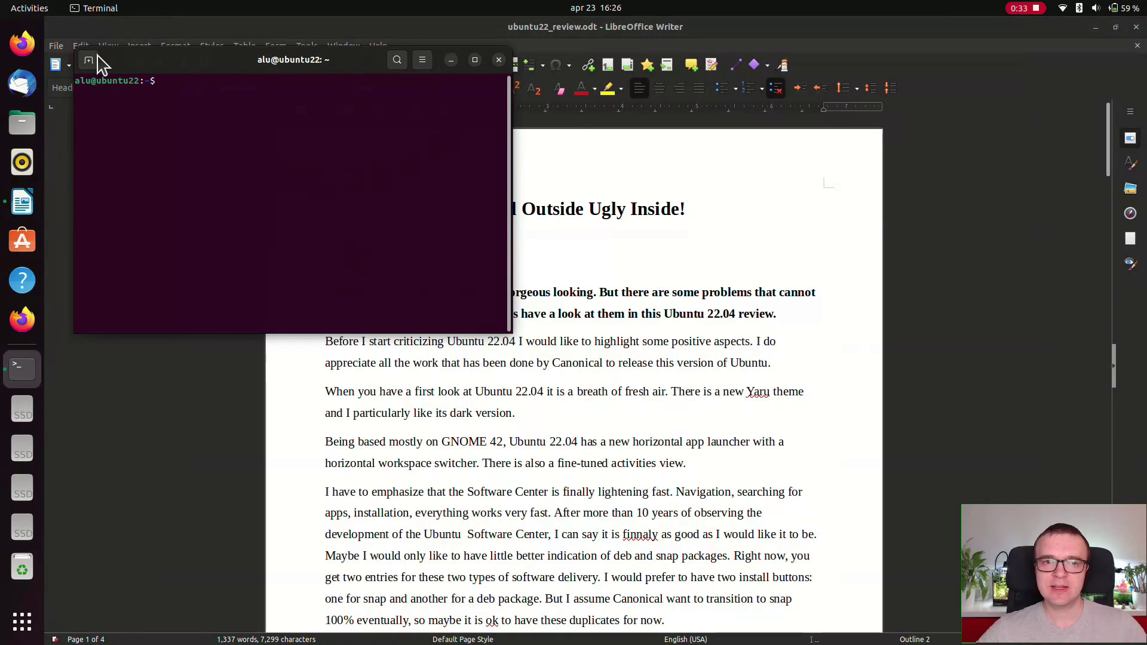
- Recopy the intro paragraph from Firefox and paste it into Writer's empty line with Ctrl+V
click(22, 43)
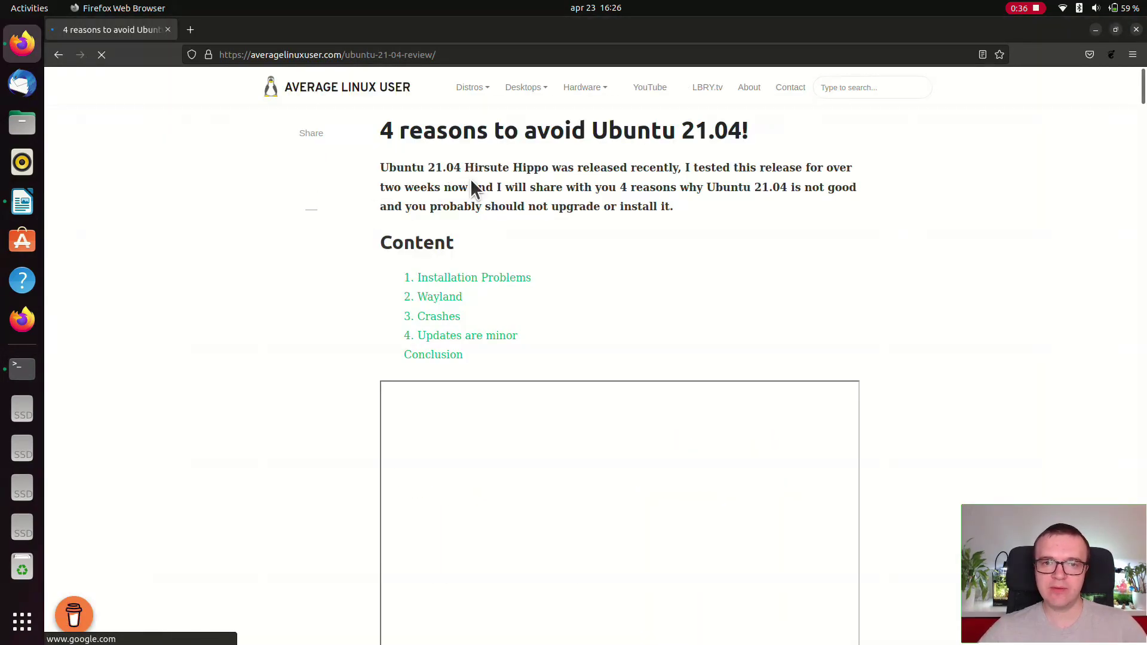
triple_click(471, 188)
right_click(496, 192)
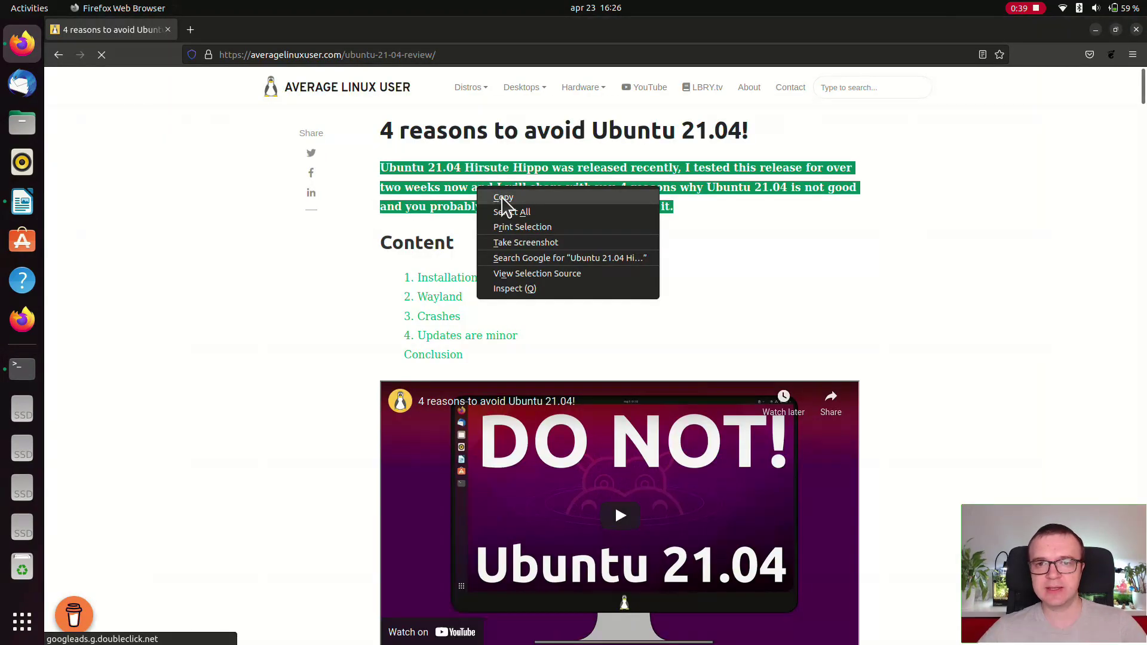
click(503, 197)
click(1096, 30)
click(577, 252)
key(ctrl+v)
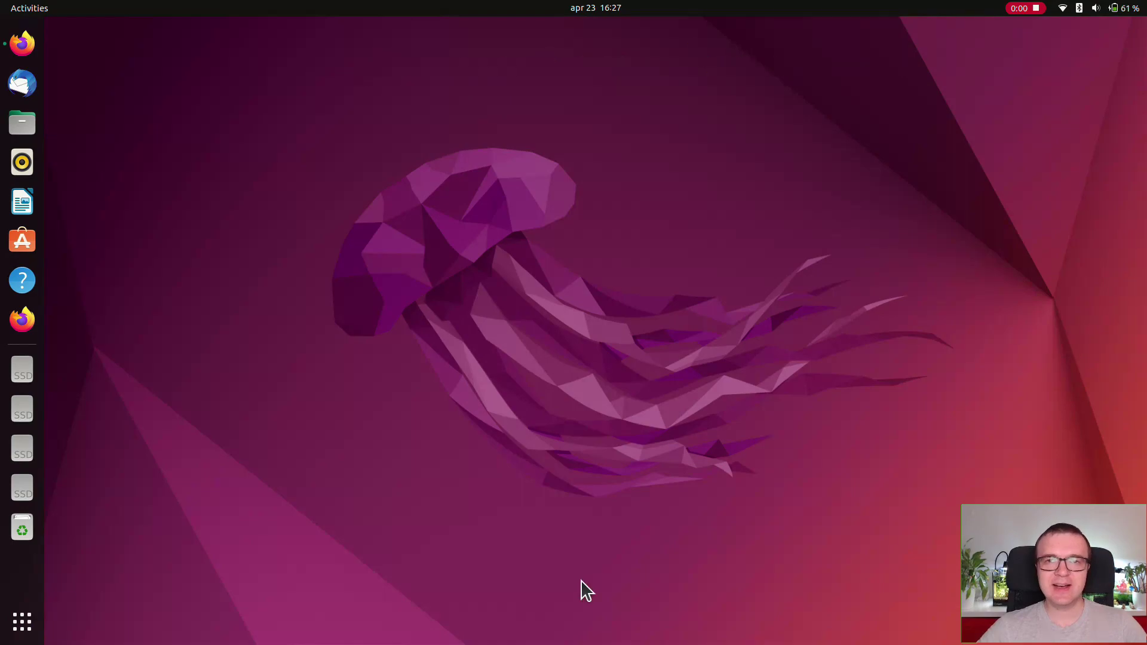
click(18, 129)
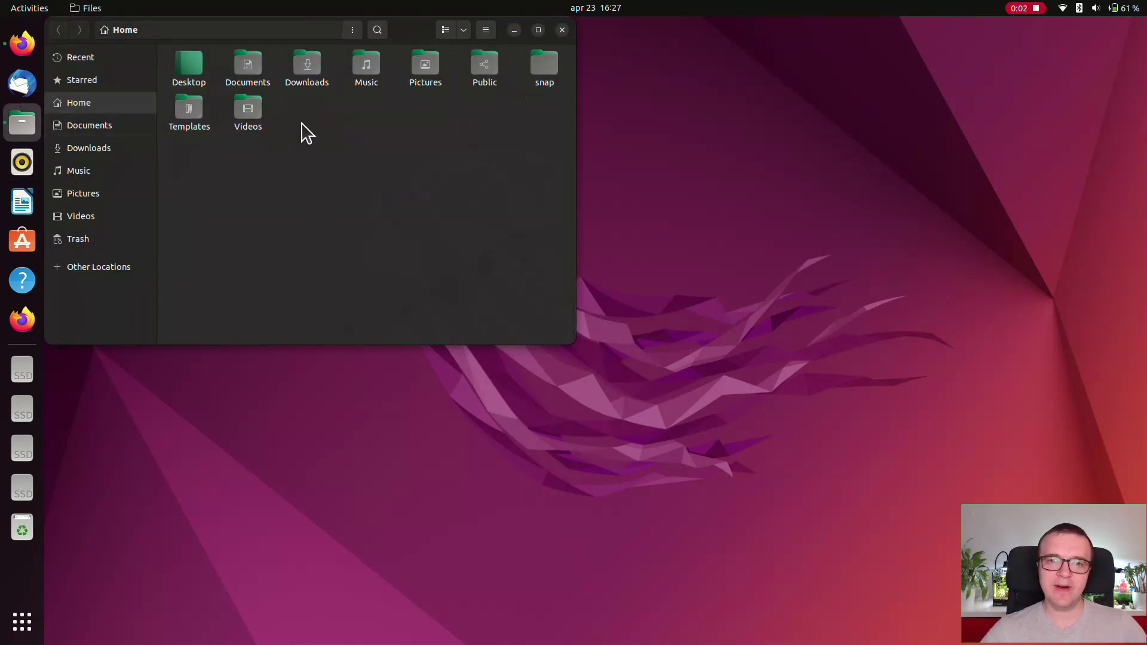
click(486, 30)
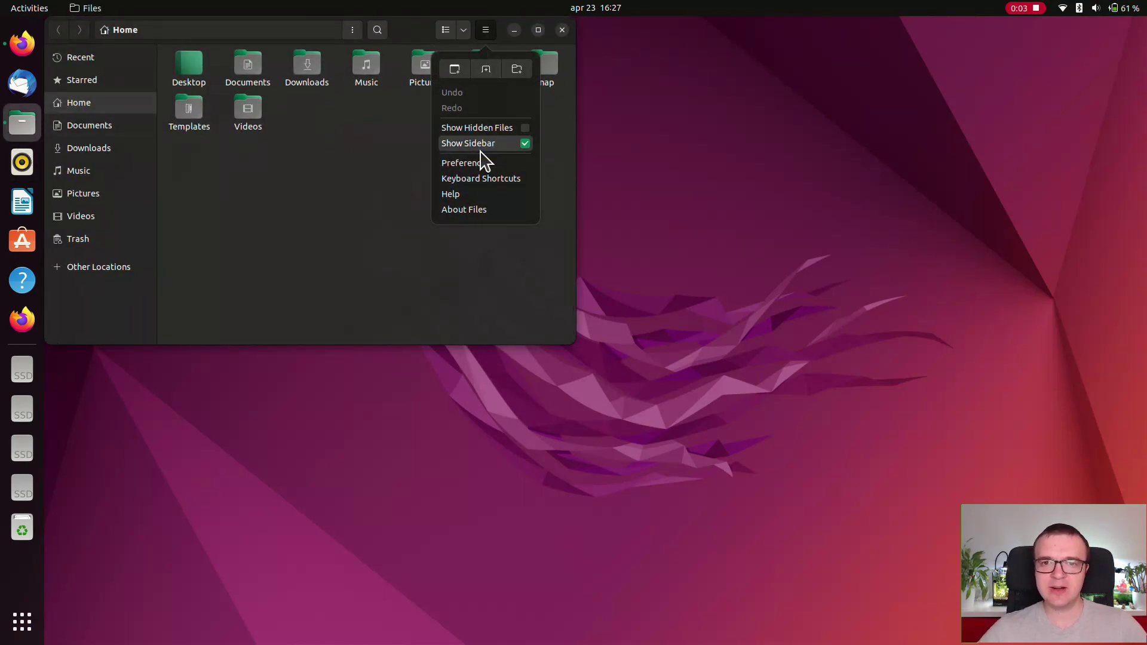
click(481, 208)
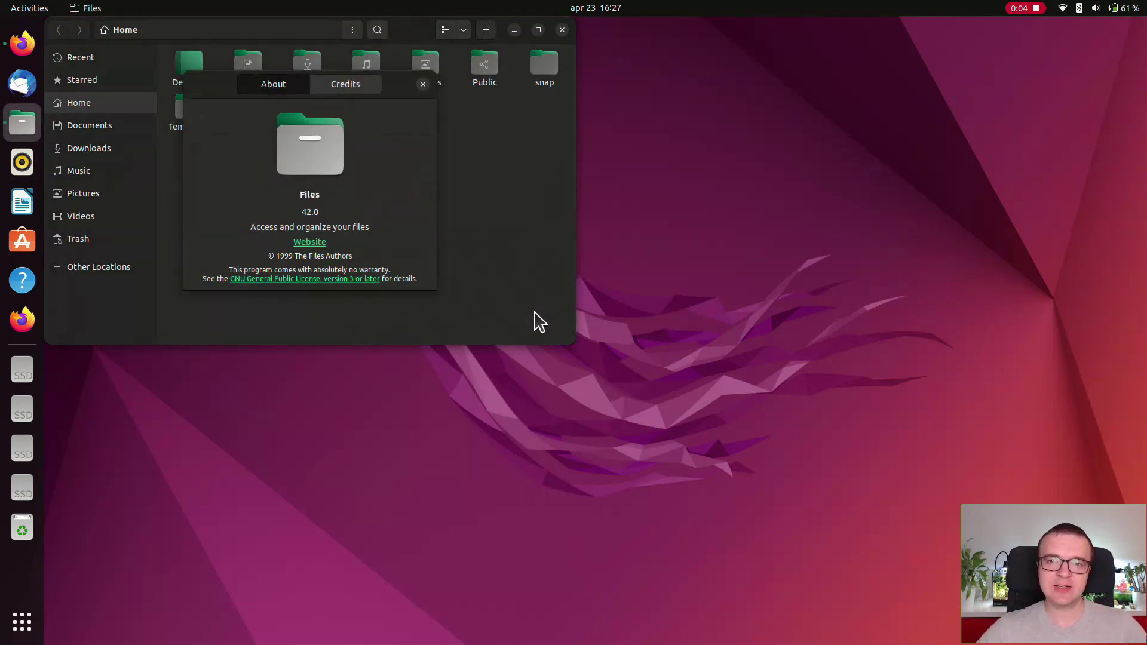
click(423, 83)
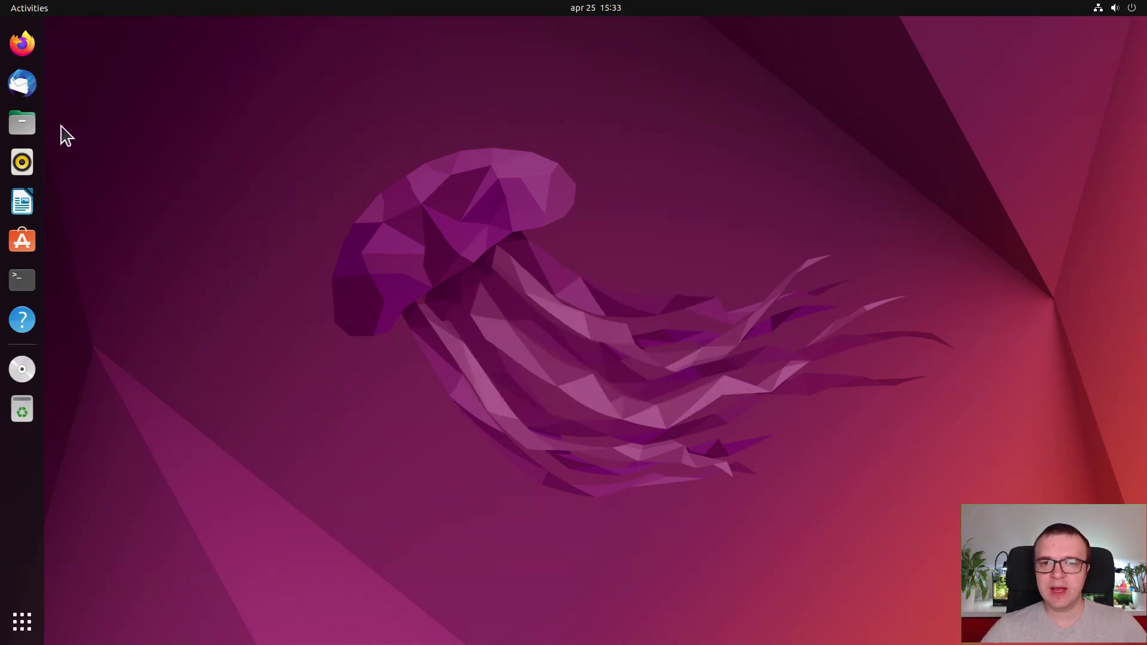
click(22, 123)
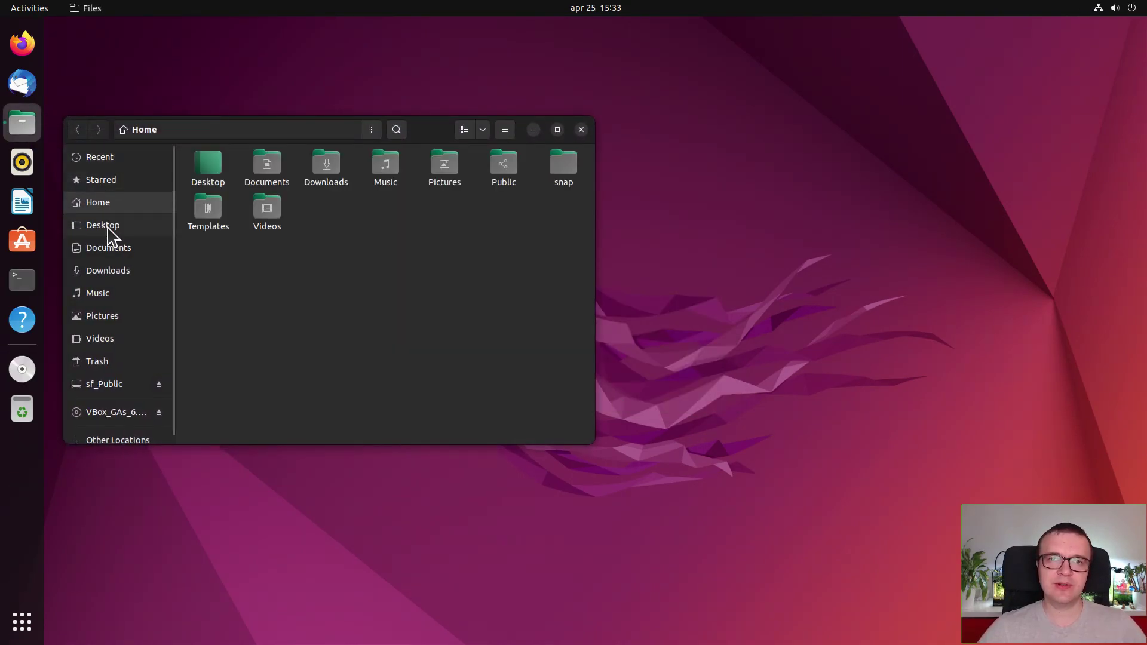
click(108, 228)
click(112, 250)
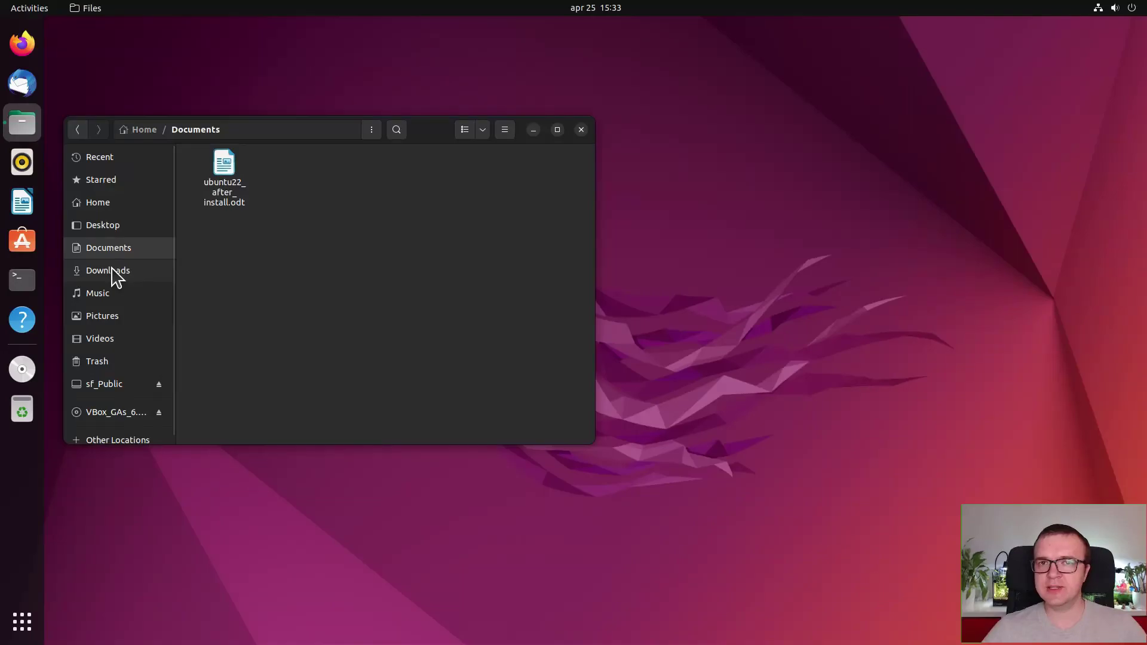
click(113, 272)
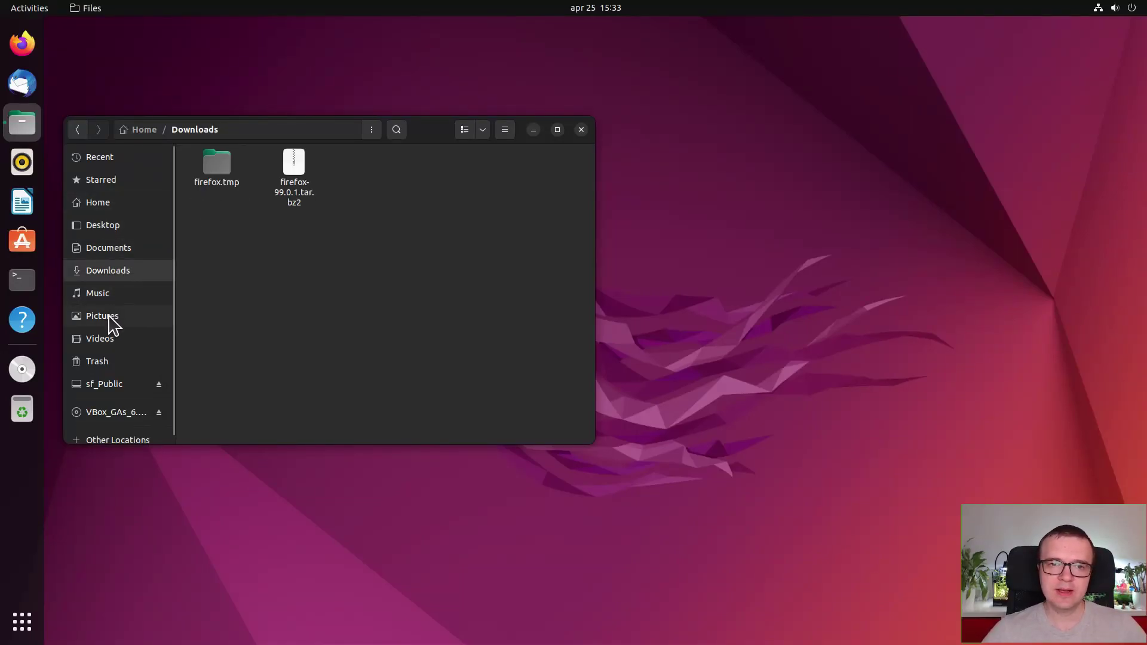
click(107, 387)
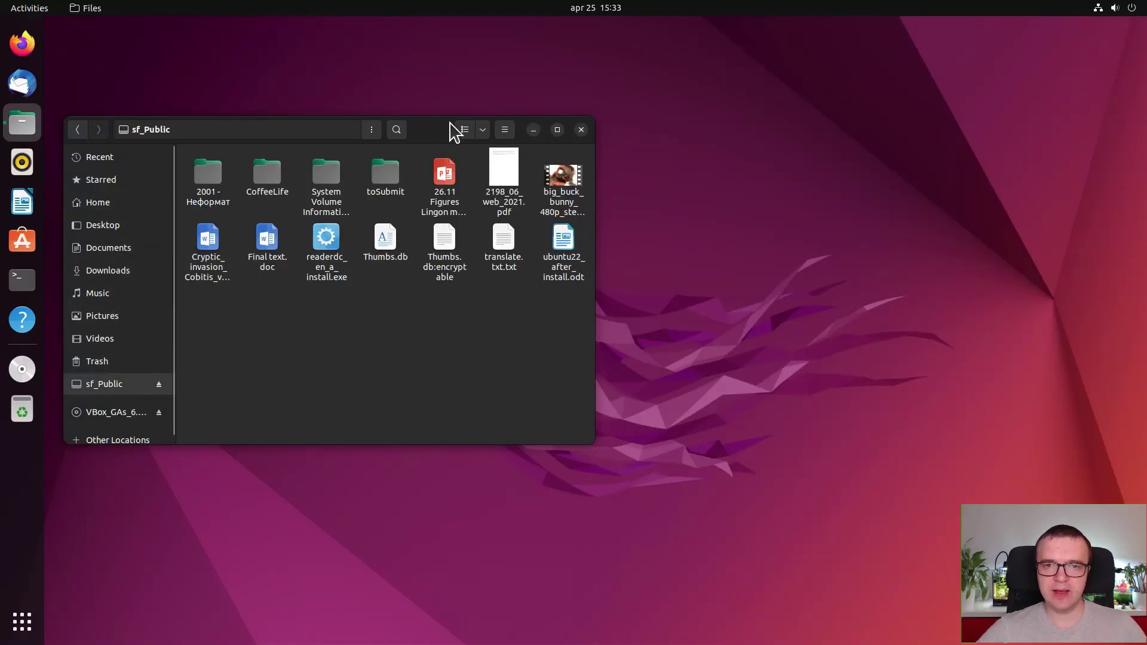
click(464, 136)
click(464, 136)
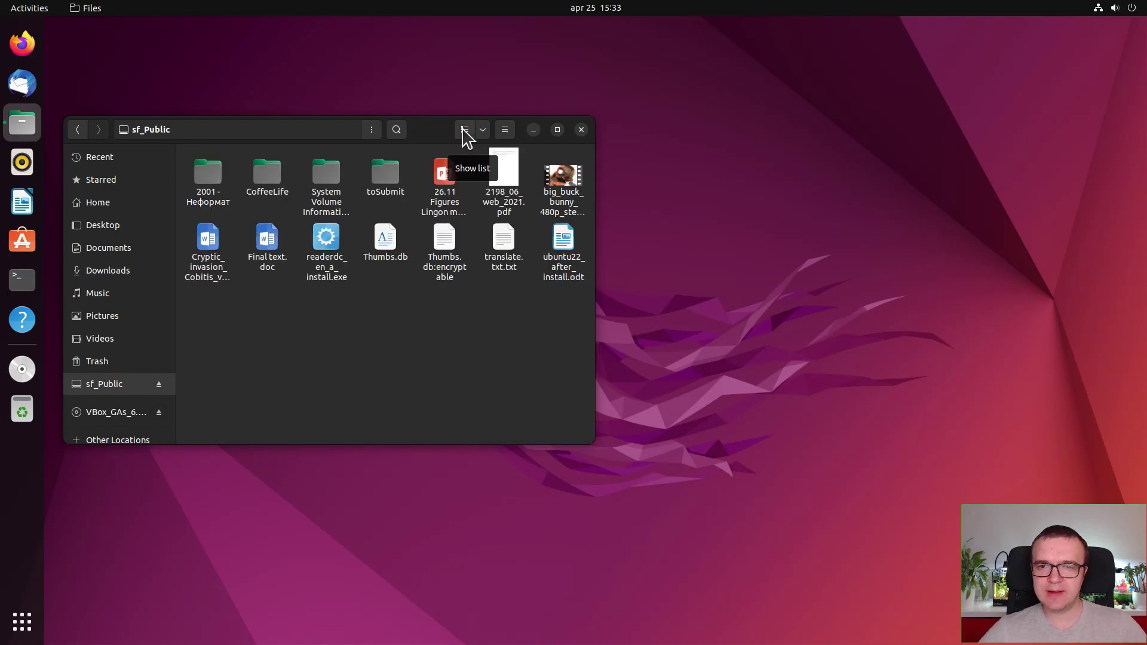
key(ctrl+t)
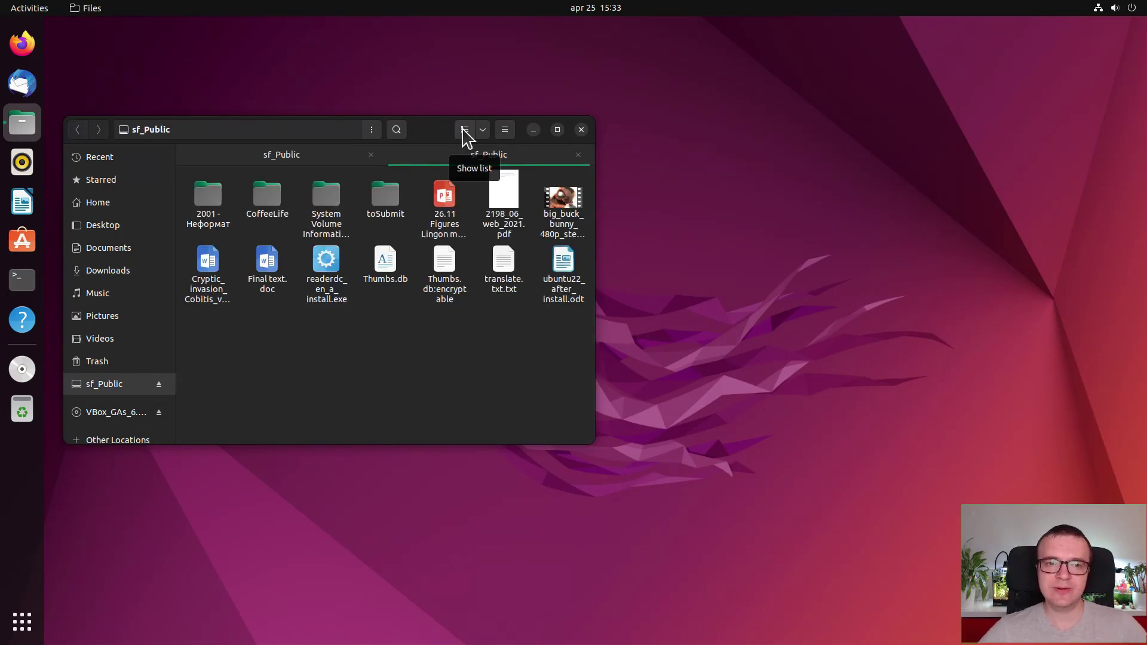
click(119, 204)
click(281, 154)
click(582, 131)
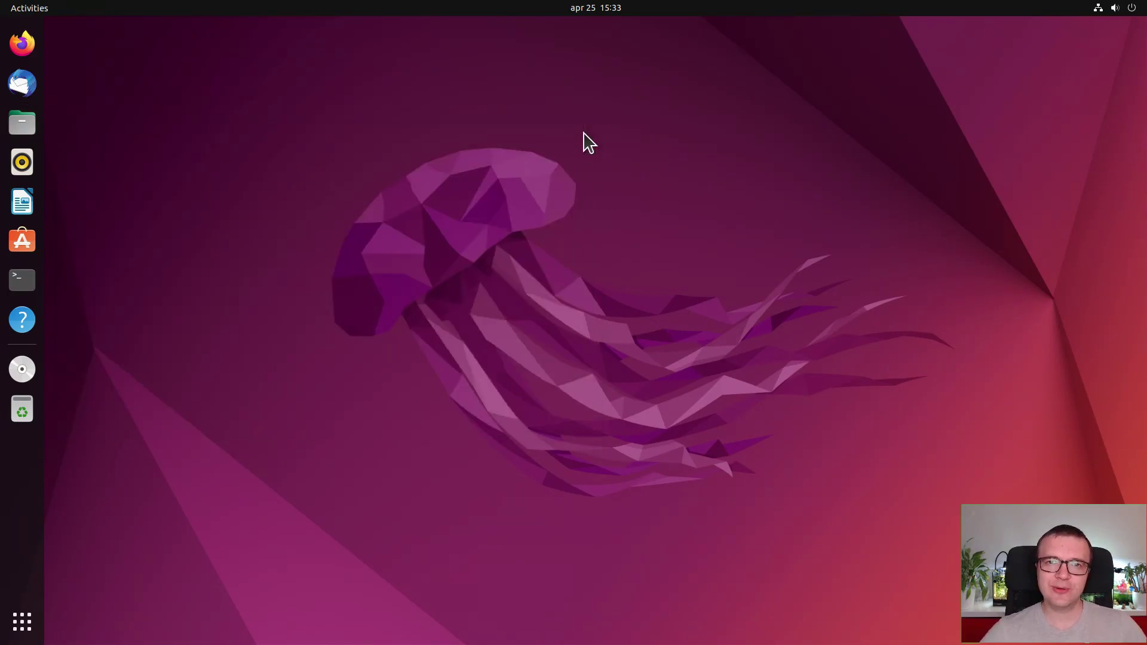